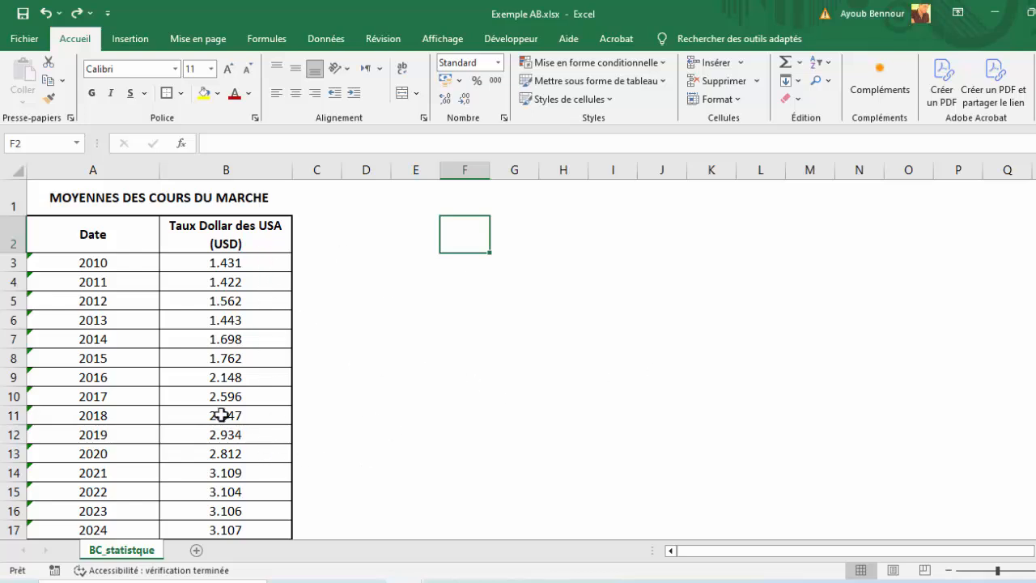
# Insert a default column chart from the table of yearly average USD rates
pyautogui.click(111, 358)
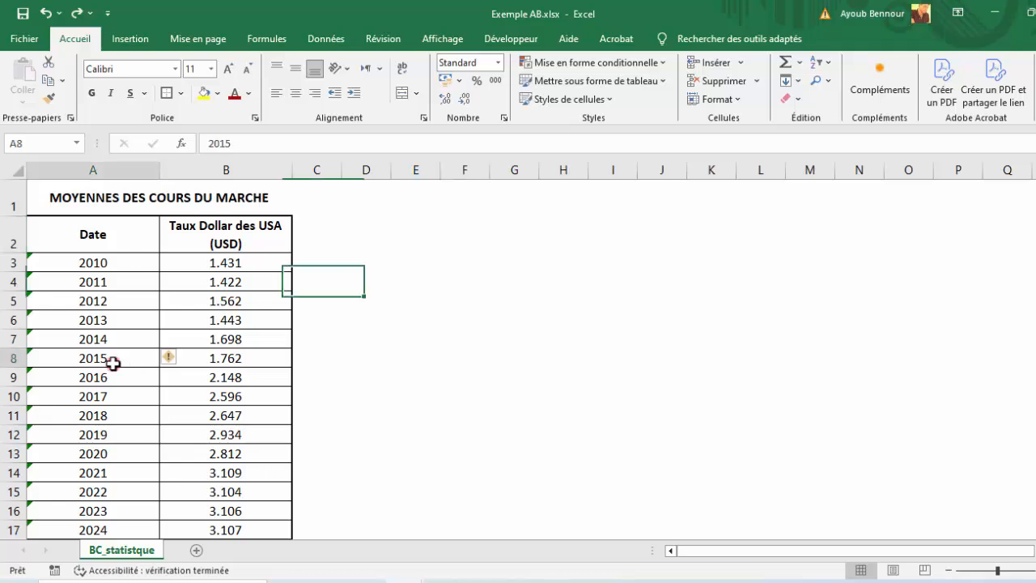
pyautogui.click(216, 400)
pyautogui.click(113, 394)
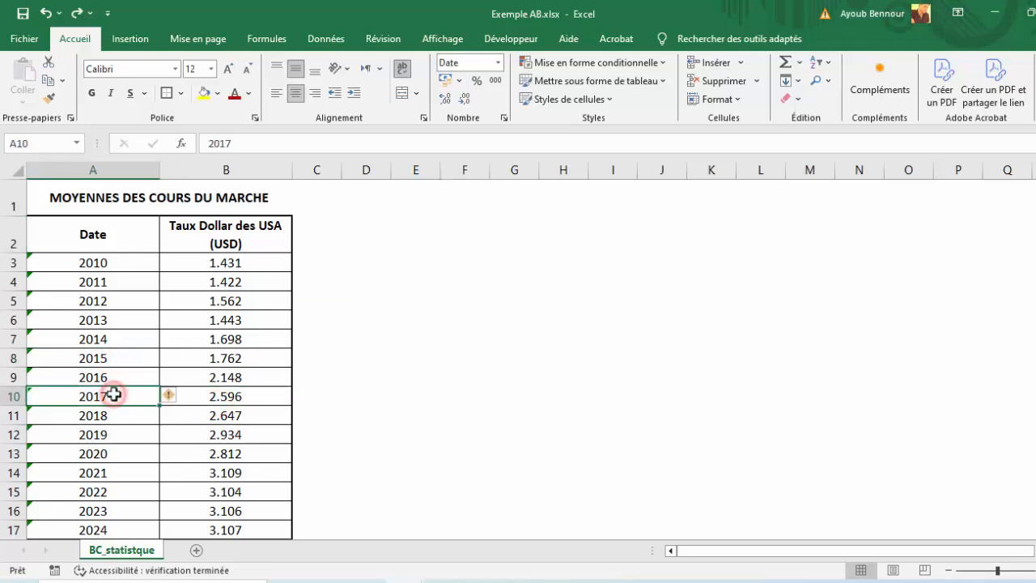
pyautogui.hotkey('alt', 'F1')
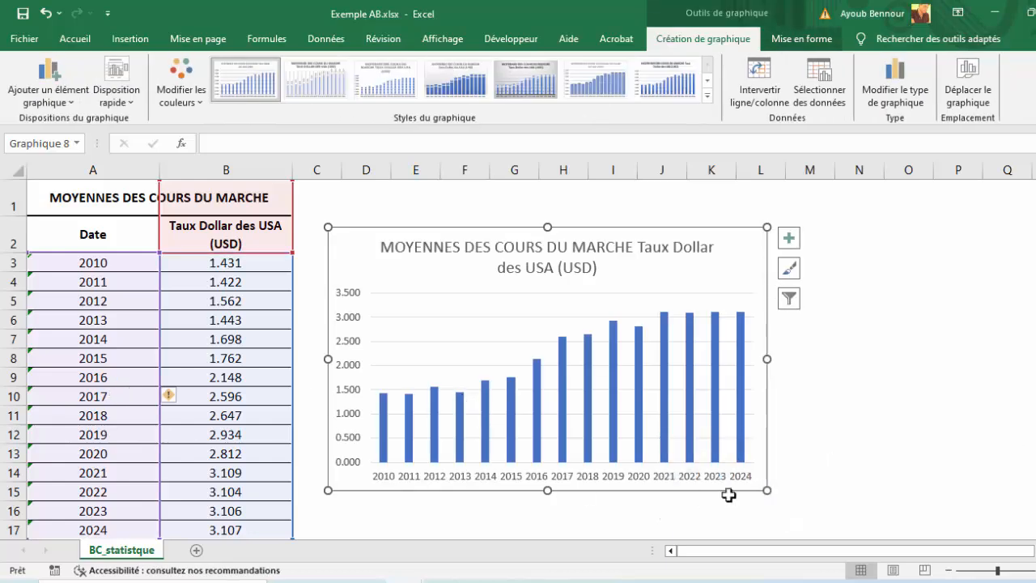
# Widen the chart and place it beside the table from column E, and apply the shaded style with value labels inside the bars
pyautogui.moveTo(766, 490); pyautogui.dragTo(973, 490)
pyautogui.moveTo(678, 236); pyautogui.dragTo(779, 215)
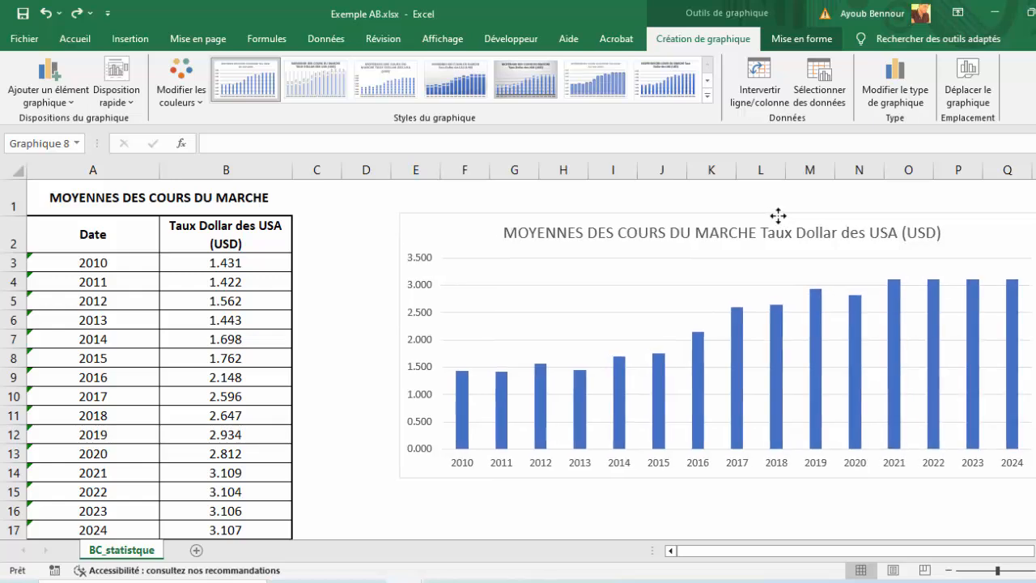
pyautogui.click(467, 84)
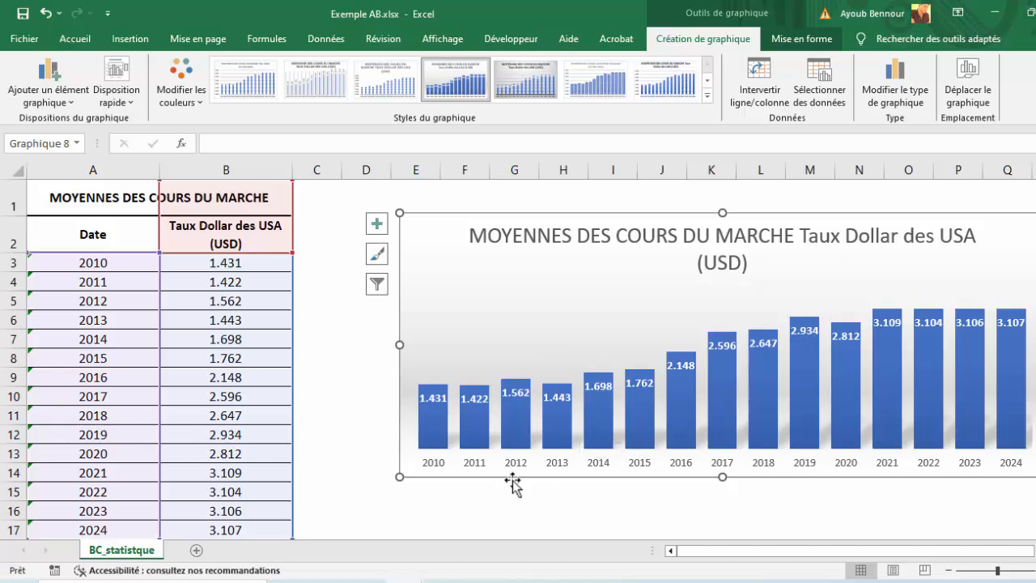
# Narrow the chart from its table-side edge so that it starts near column F
pyautogui.click(352, 314)
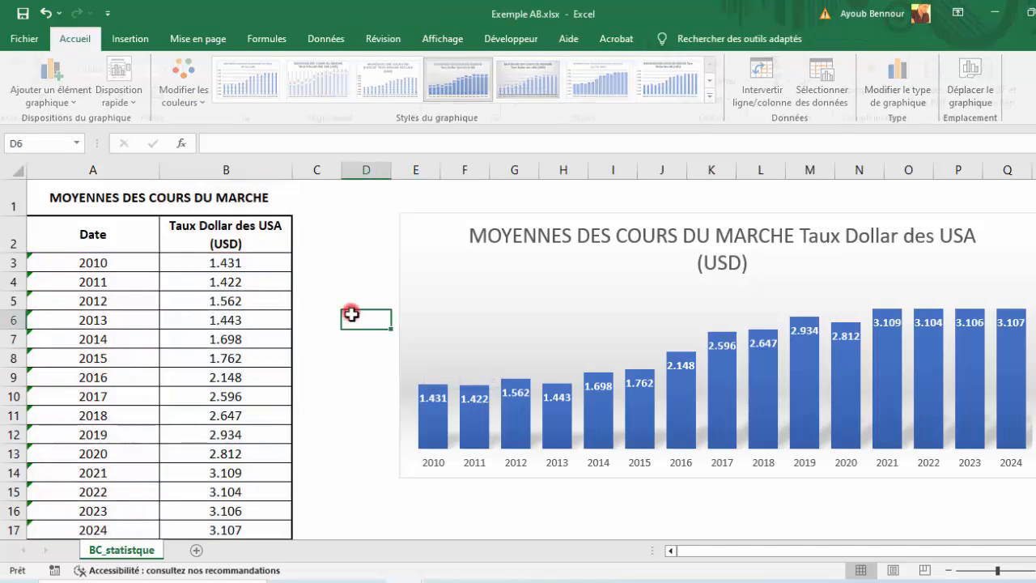
pyautogui.click(433, 467)
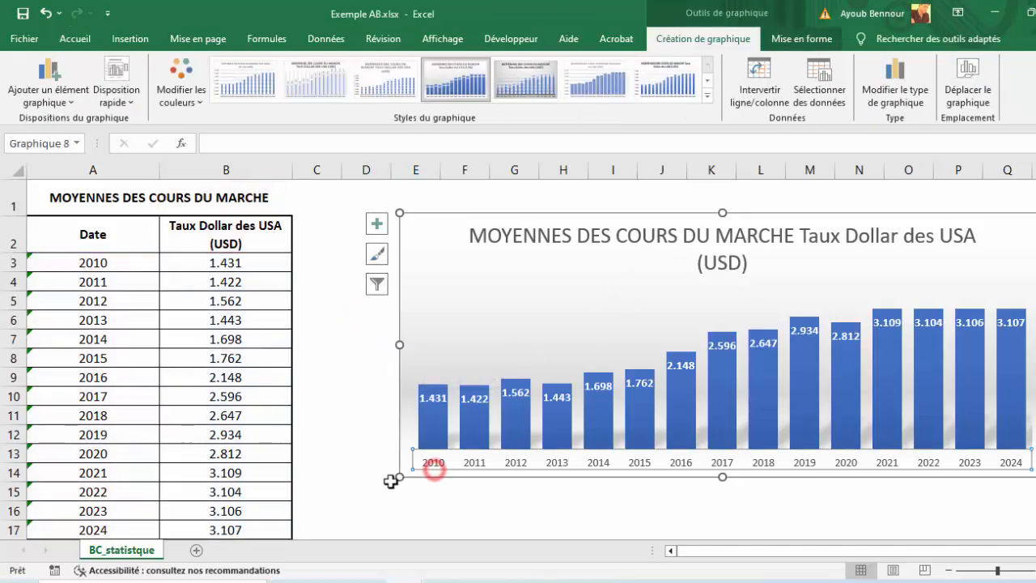
pyautogui.click(400, 476)
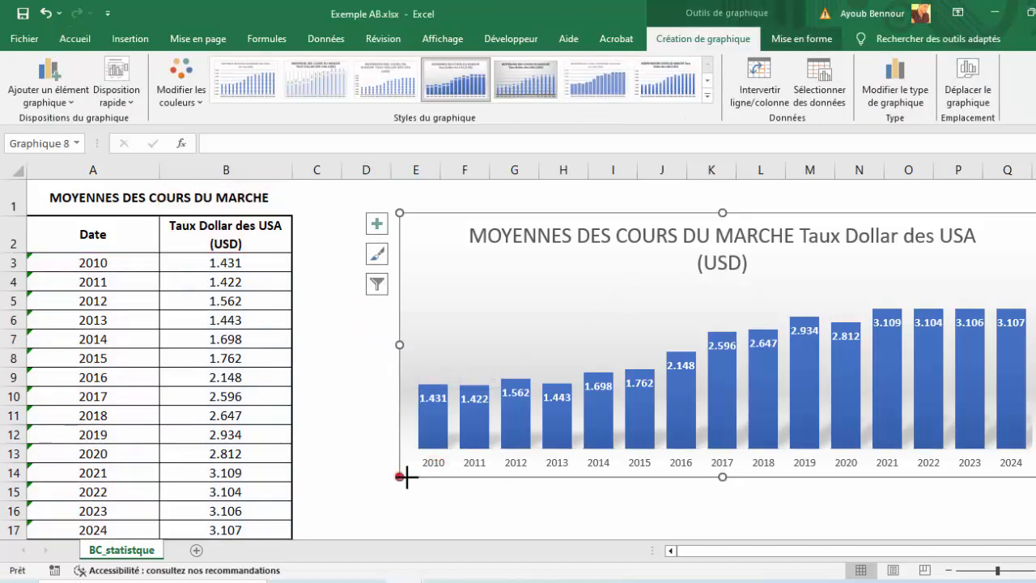
pyautogui.moveTo(400, 477); pyautogui.dragTo(446, 478)
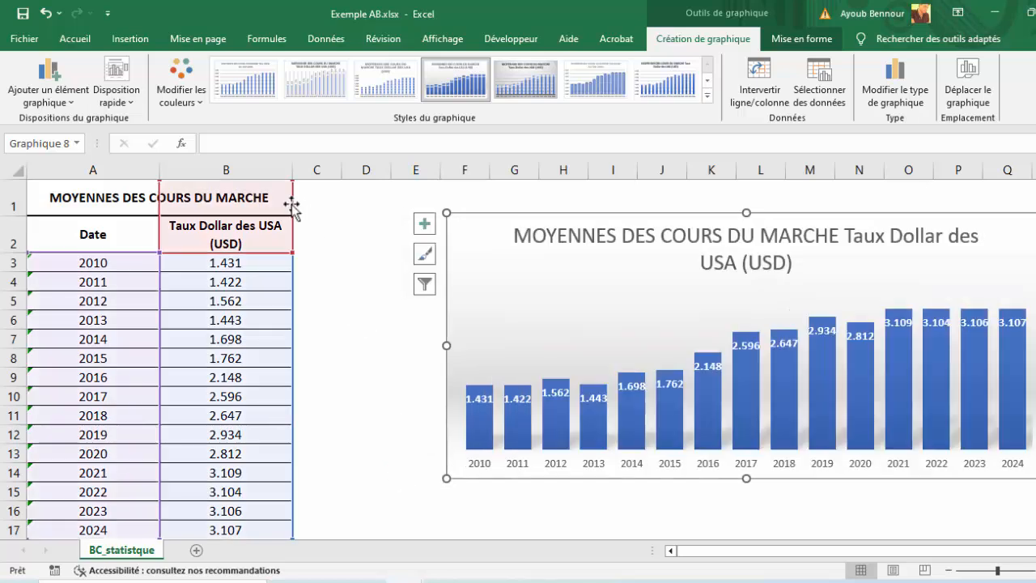
# Enter the header "min" in cell C2 and color its text red
pyautogui.click(339, 259)
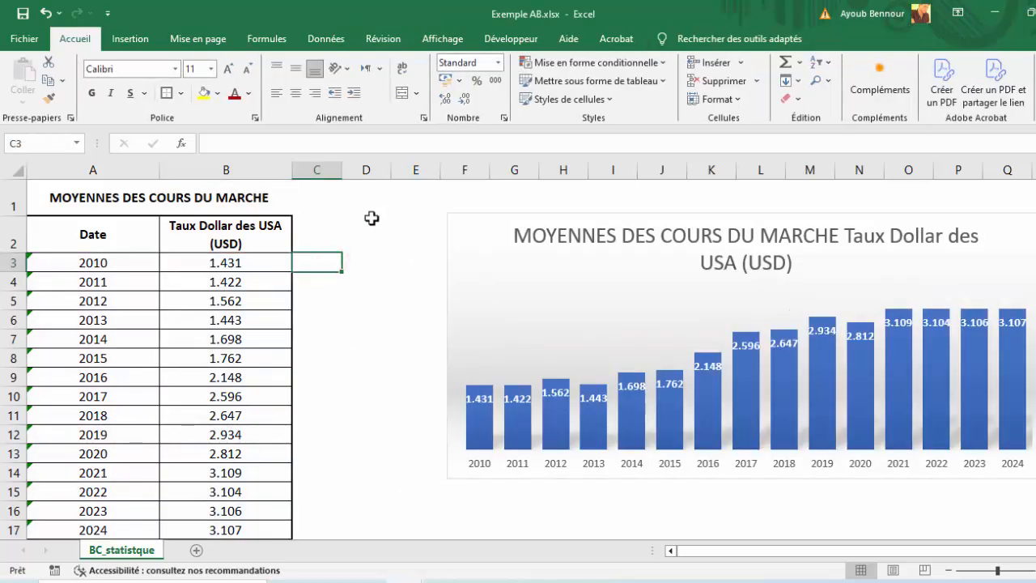
pyautogui.click(316, 242)
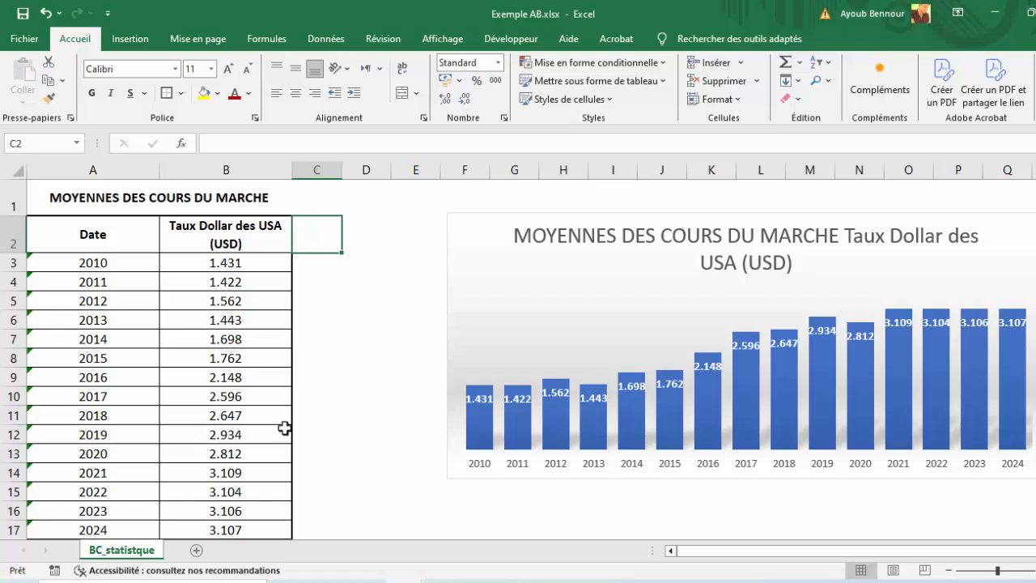
pyautogui.write('min')
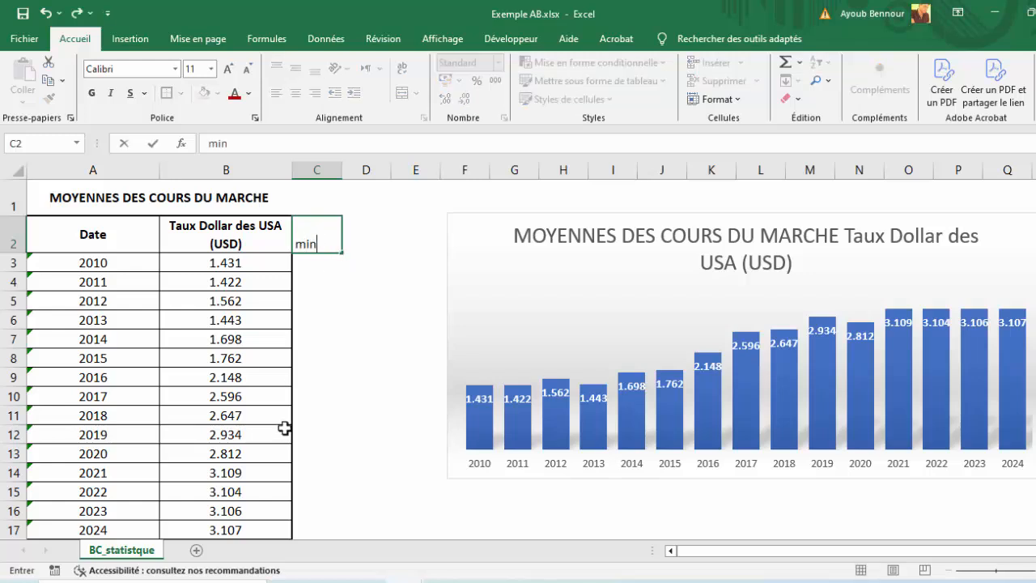
pyautogui.press('Return')
pyautogui.click(324, 240)
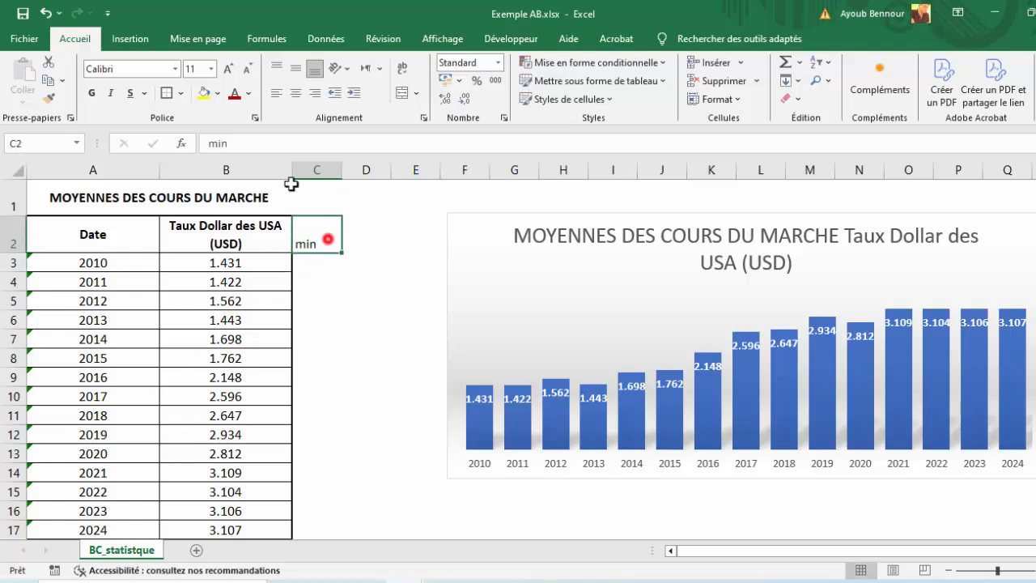
pyautogui.click(234, 92)
pyautogui.click(330, 261)
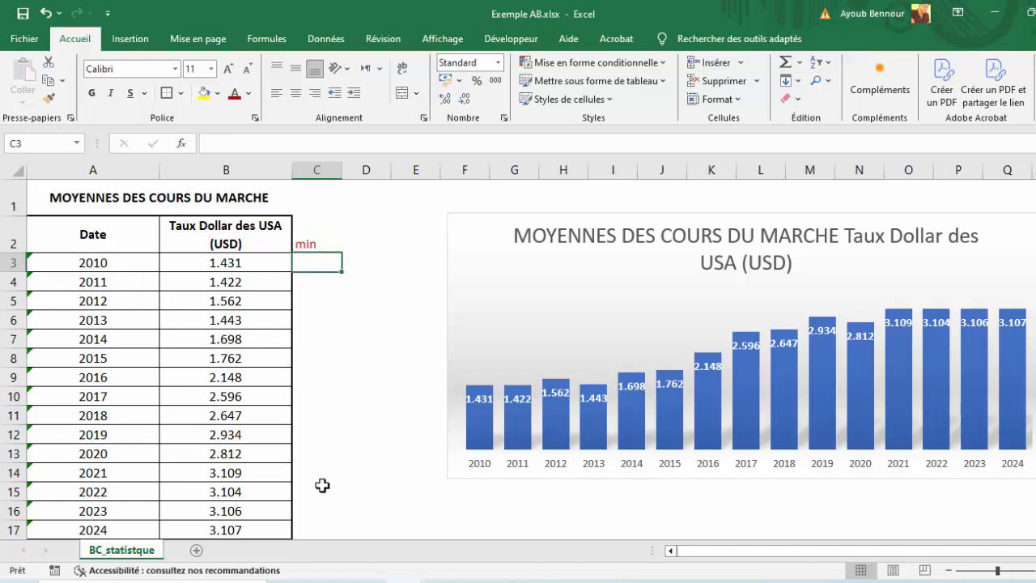
pyautogui.scroll(-1, 324, 479)
pyautogui.scroll(1, 326, 477)
pyautogui.moveTo(265, 263); pyautogui.dragTo(267, 530)
pyautogui.moveTo(335, 259); pyautogui.dragTo(321, 260)
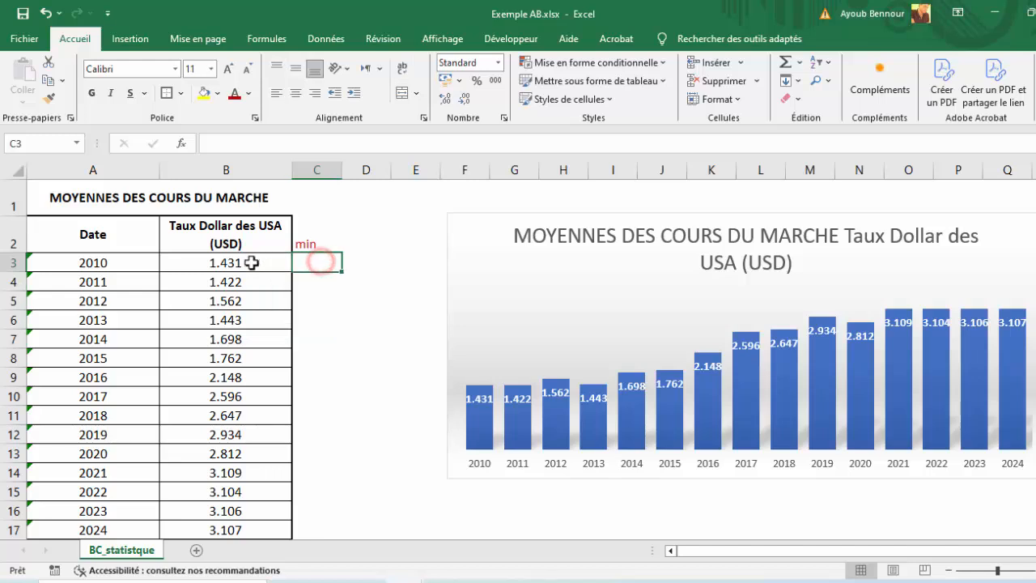
pyautogui.click(320, 297)
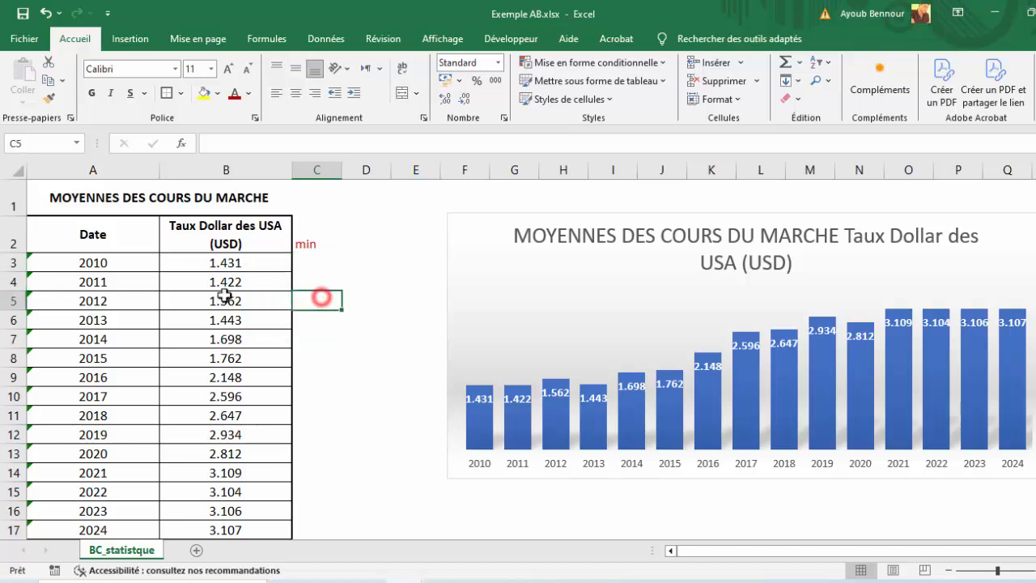
pyautogui.click(268, 326)
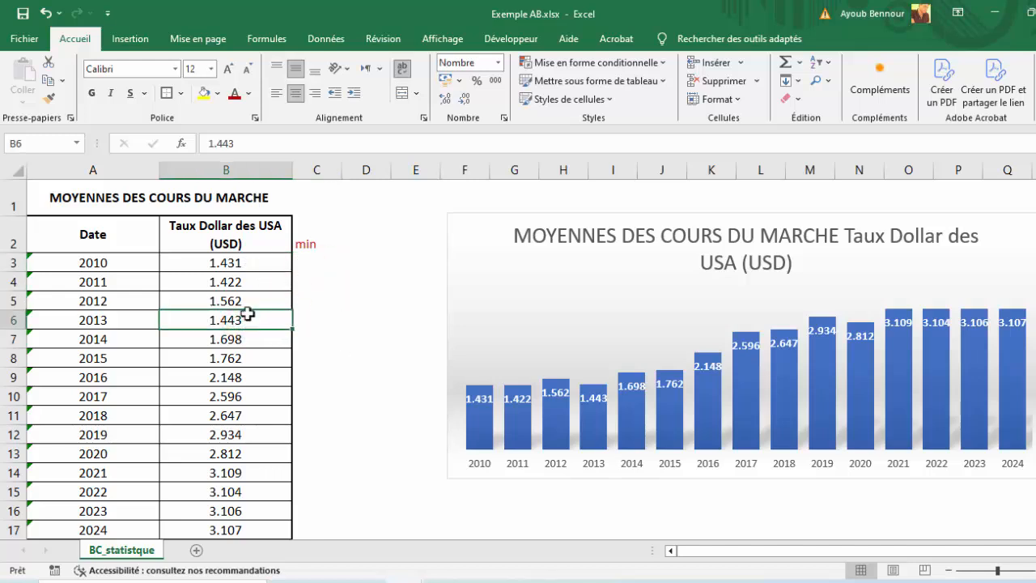
pyautogui.click(327, 316)
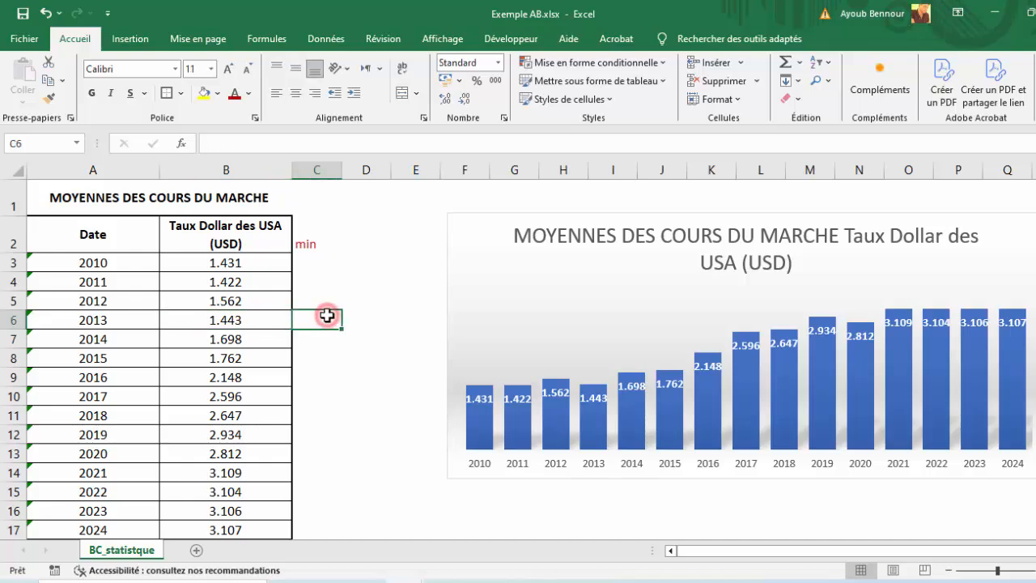
# Begin an SI formula in cell C3 whose logical test takes the MIN of the absolute range $B$3:$B$17
pyautogui.click(322, 262)
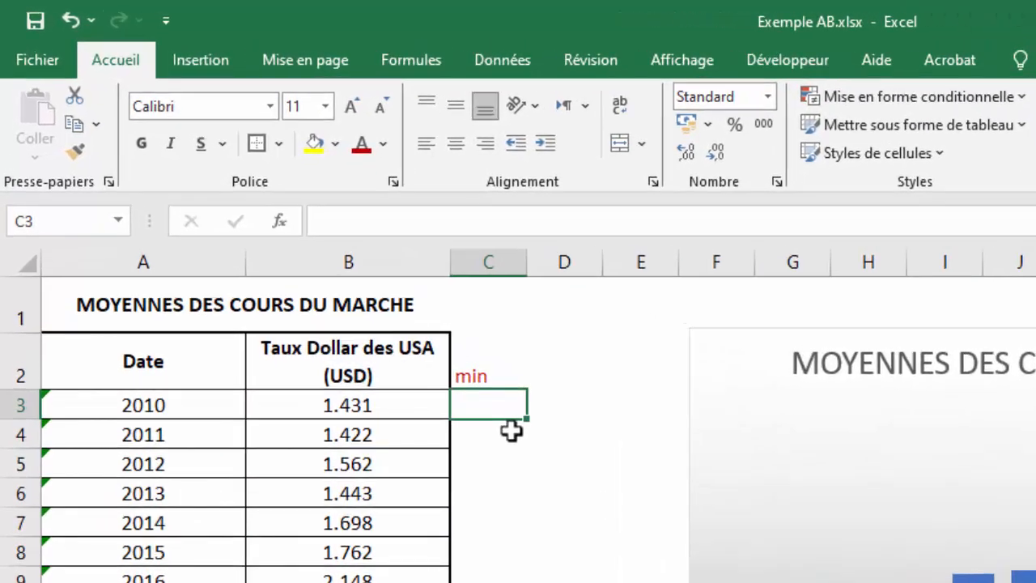
pyautogui.write('=')
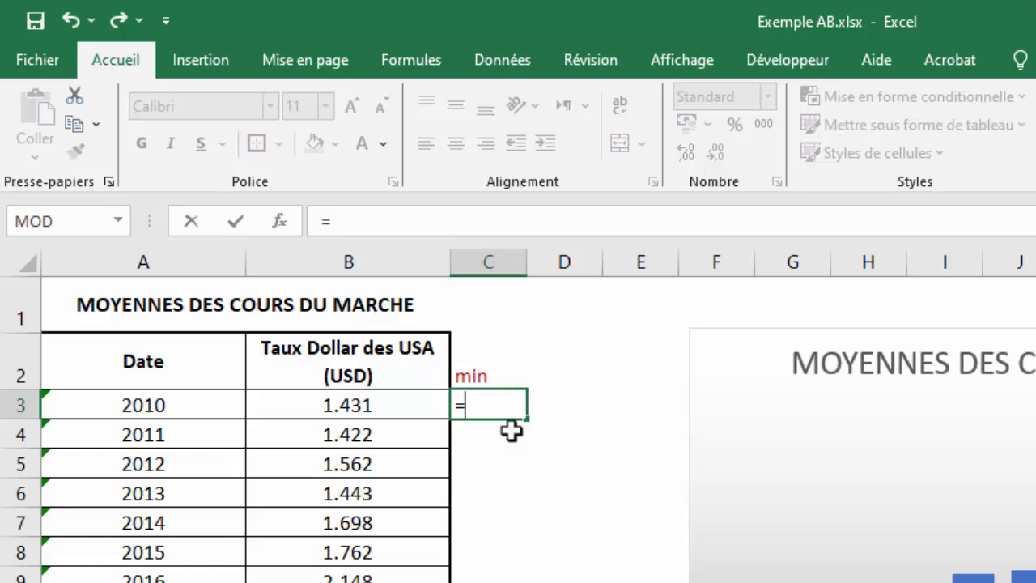
pyautogui.write('si(')
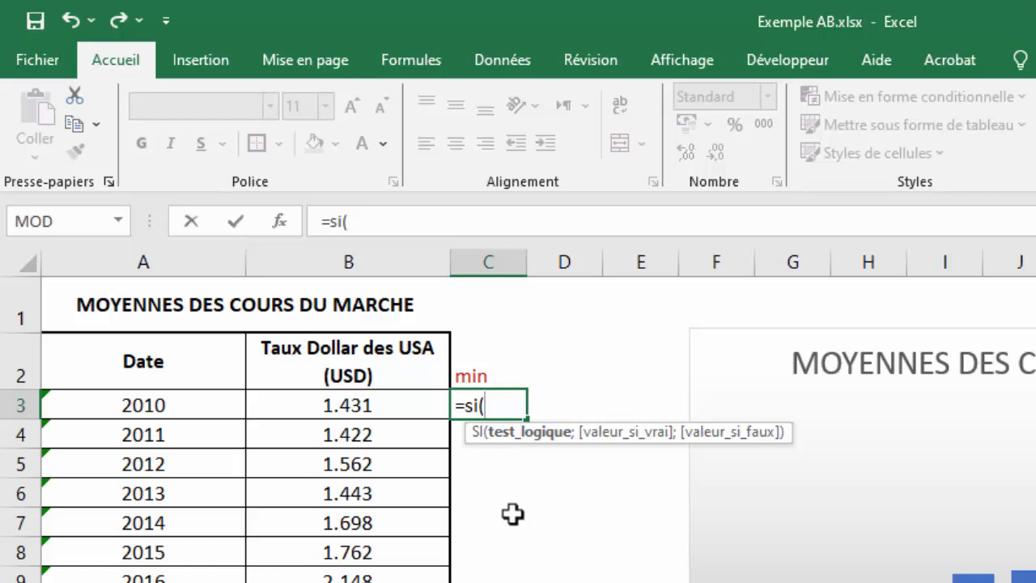
pyautogui.write('m')
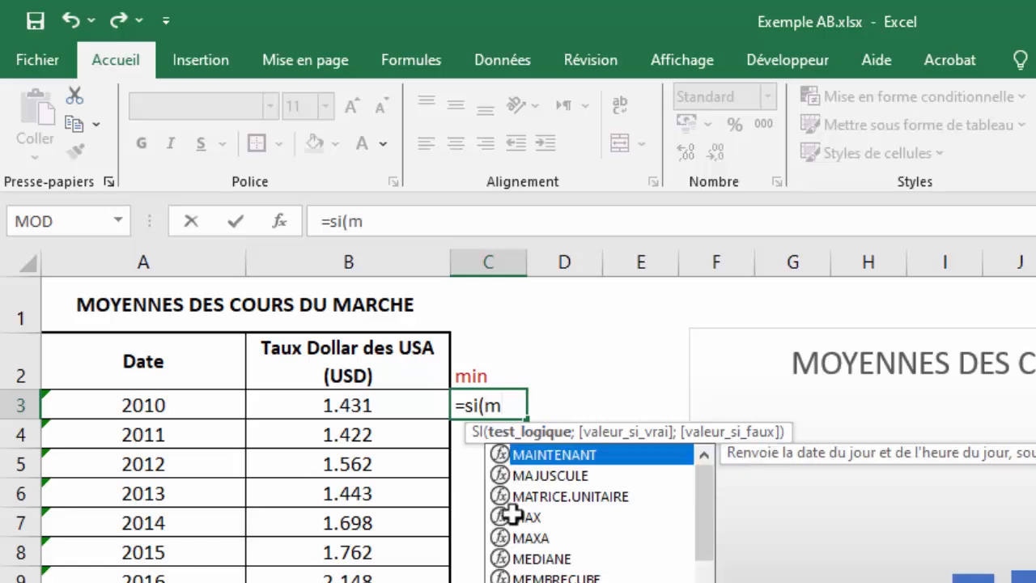
pyautogui.write('in')
pyautogui.write('(')
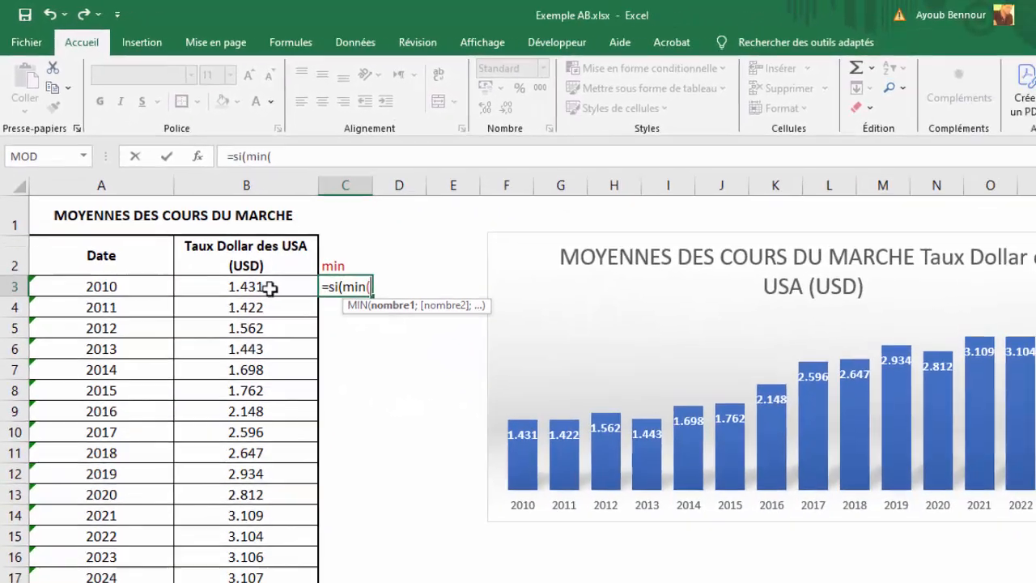
pyautogui.moveTo(348, 404); pyautogui.dragTo(269, 569)
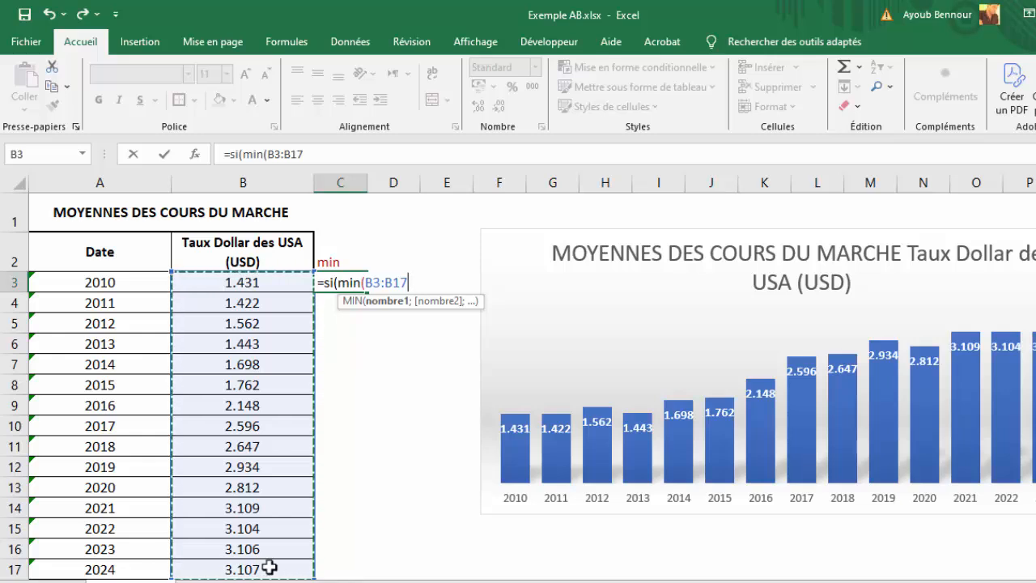
pyautogui.press('F4')
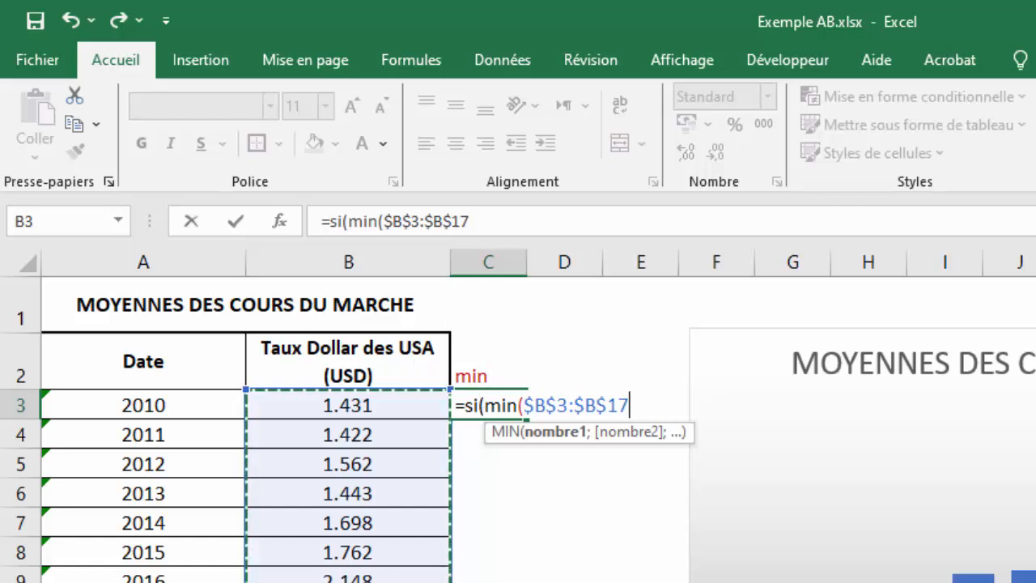
pyautogui.write(')')
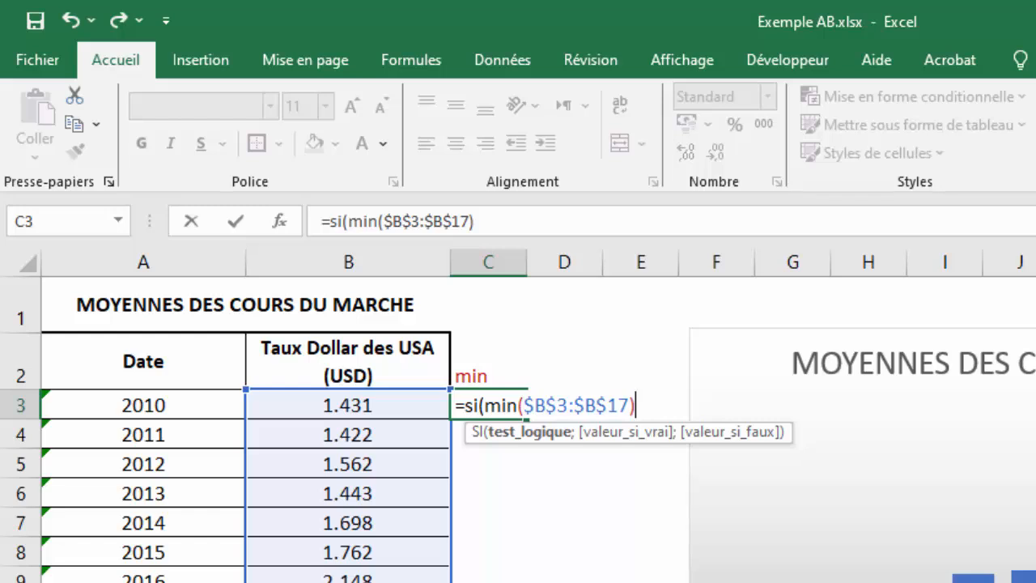
# Complete the C3 formula by comparing the minimum with B3, returning B3 if true and "" if false
pyautogui.write('=')
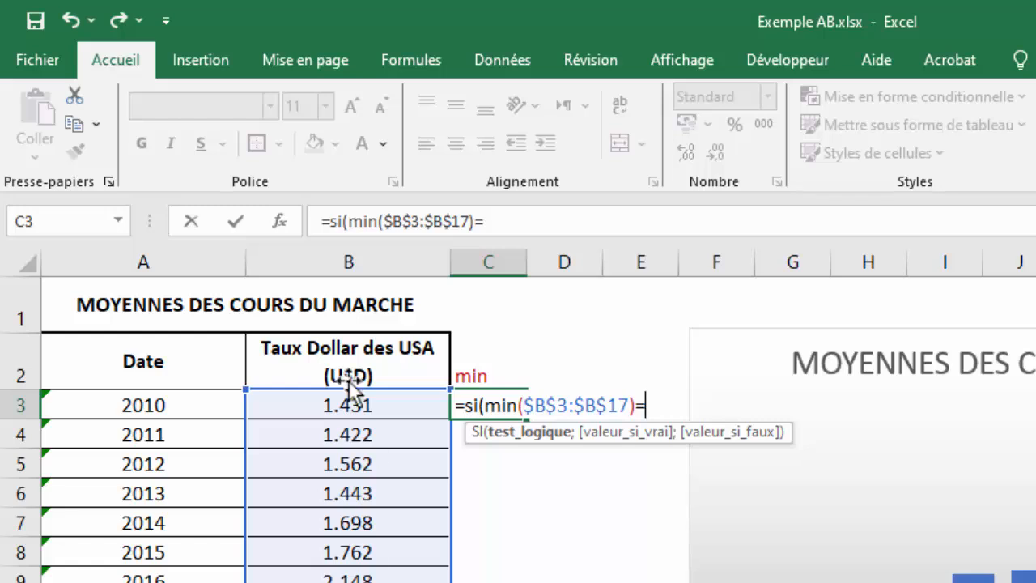
pyautogui.click(360, 402)
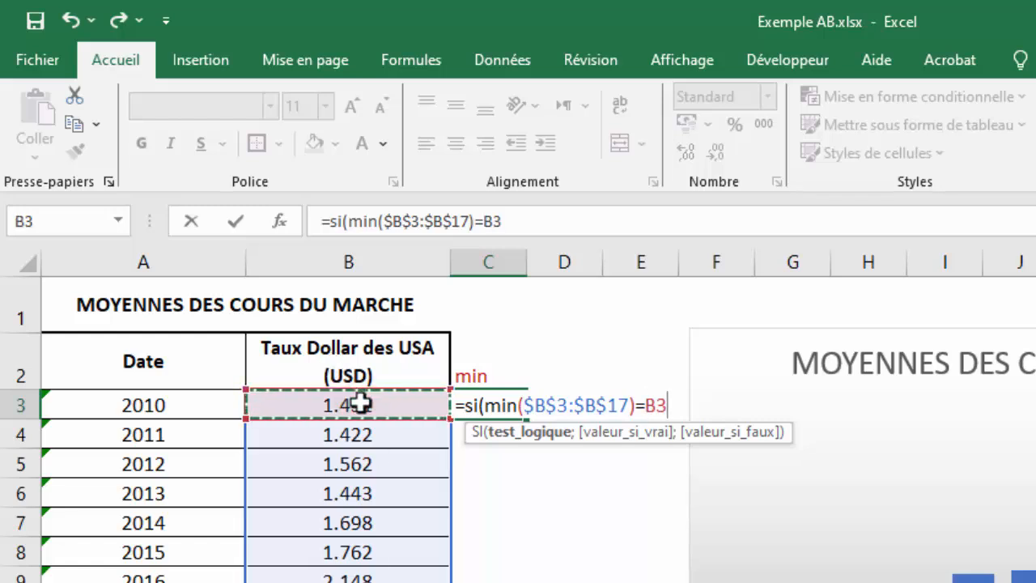
pyautogui.write(';')
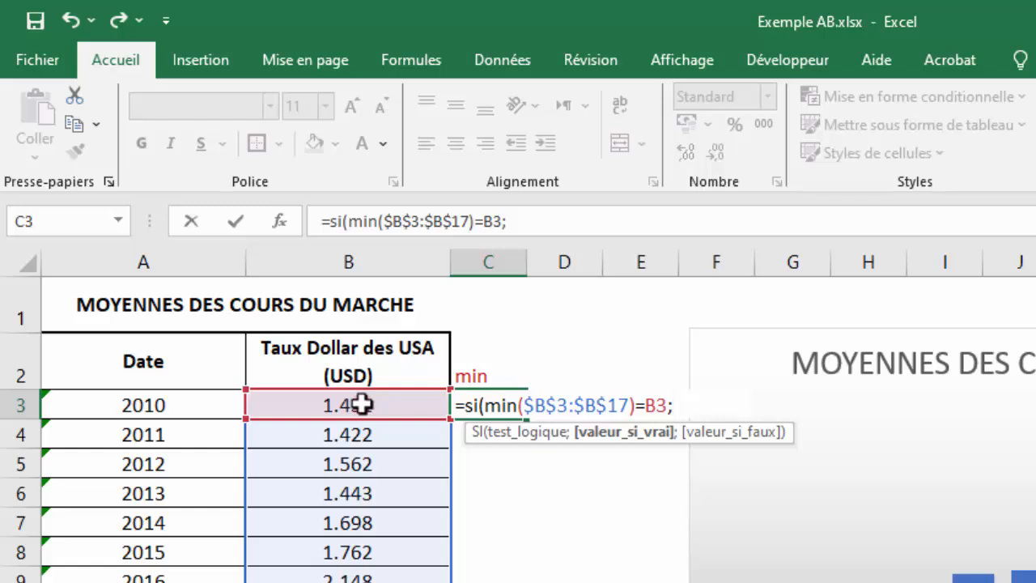
pyautogui.click(360, 402)
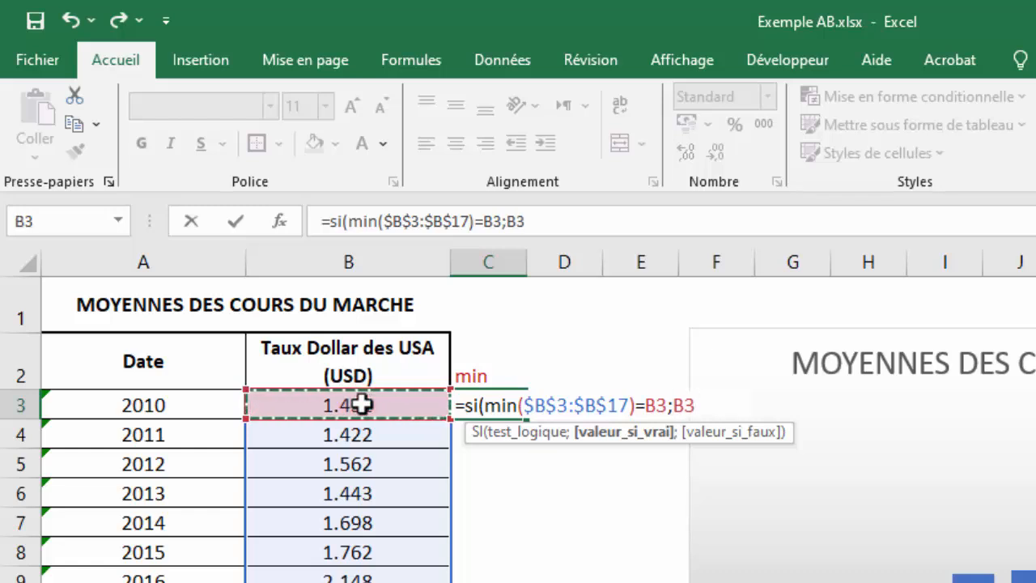
pyautogui.write(';')
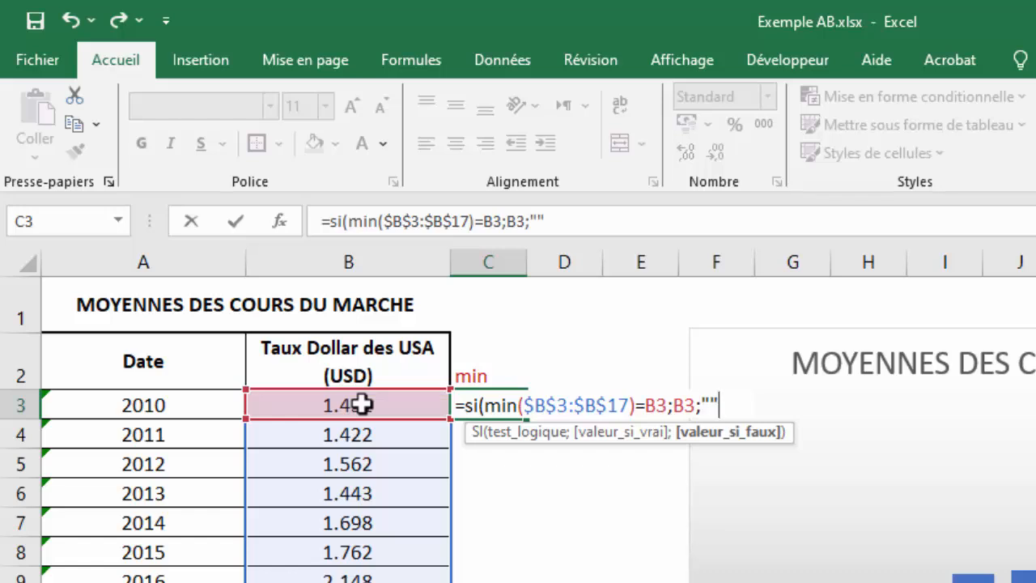
pyautogui.write('"")')
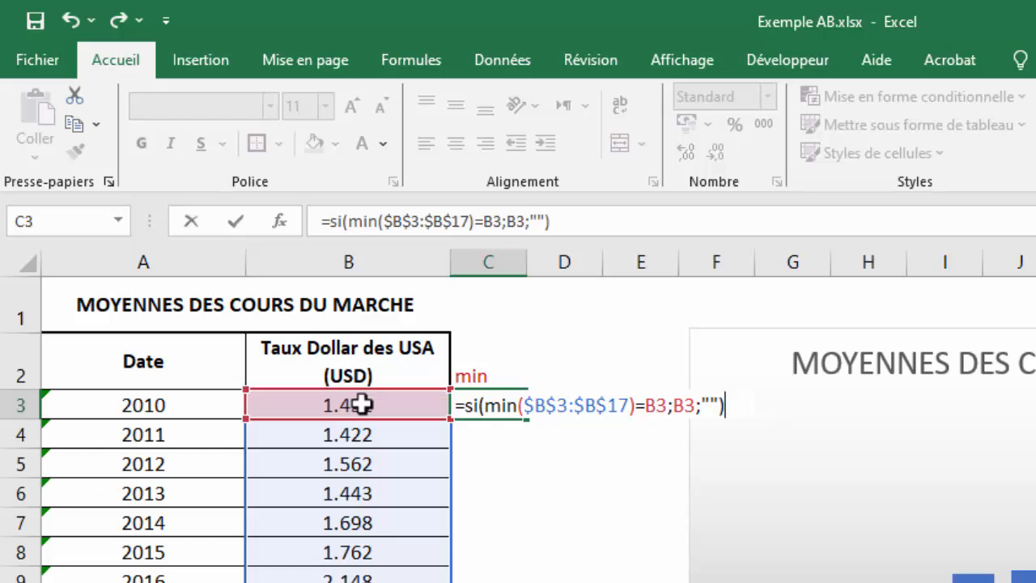
pyautogui.click(483, 405)
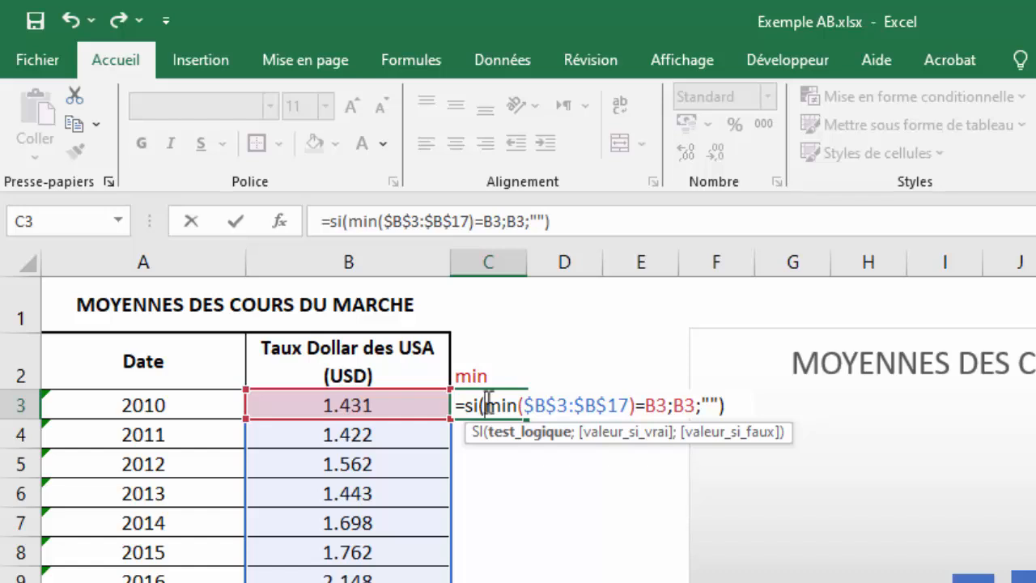
pyautogui.press('Return')
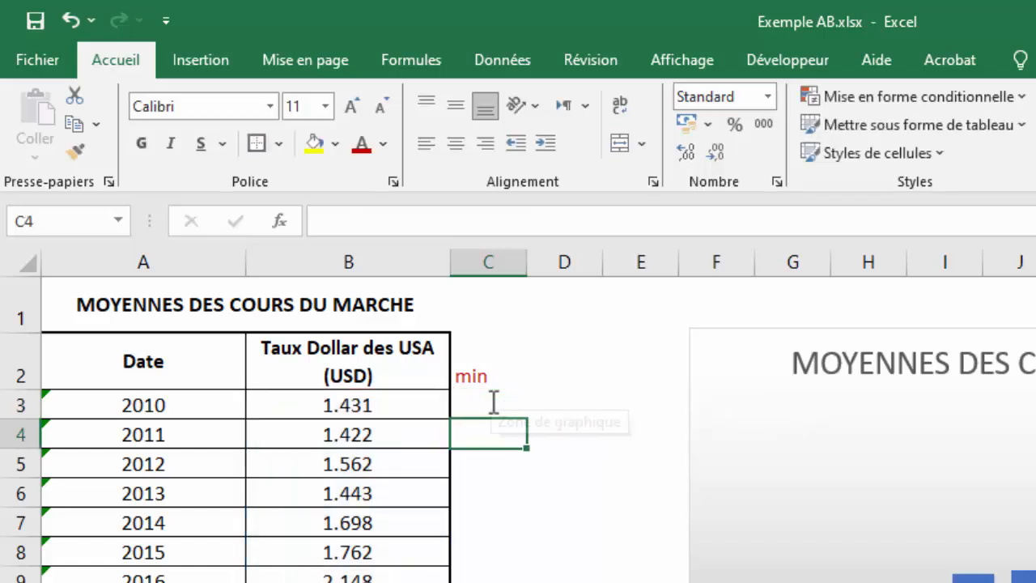
# Fill the C3 minimum formula down column C to row 17, the last year of the table
pyautogui.click(492, 402)
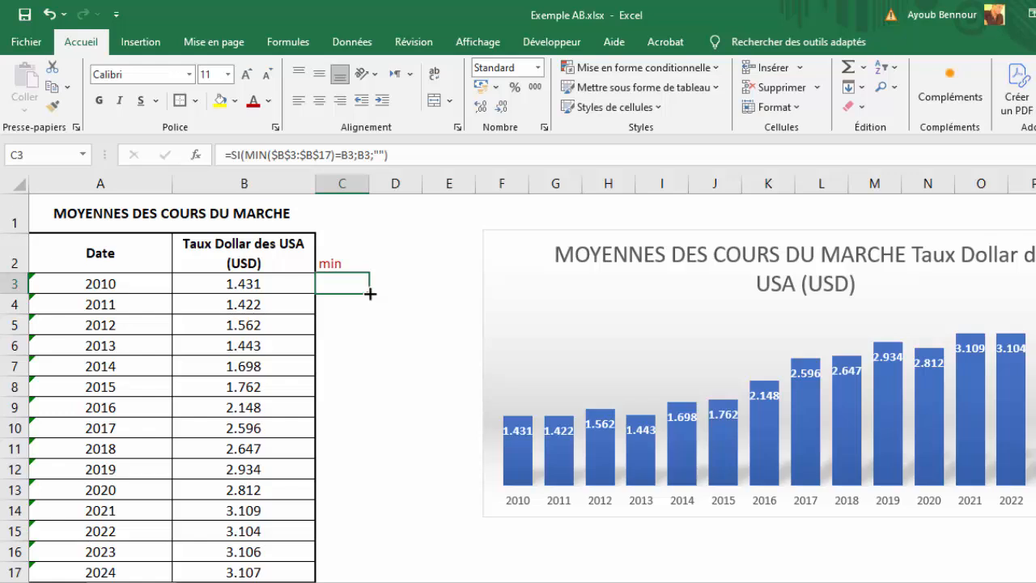
pyautogui.doubleClick(369, 292)
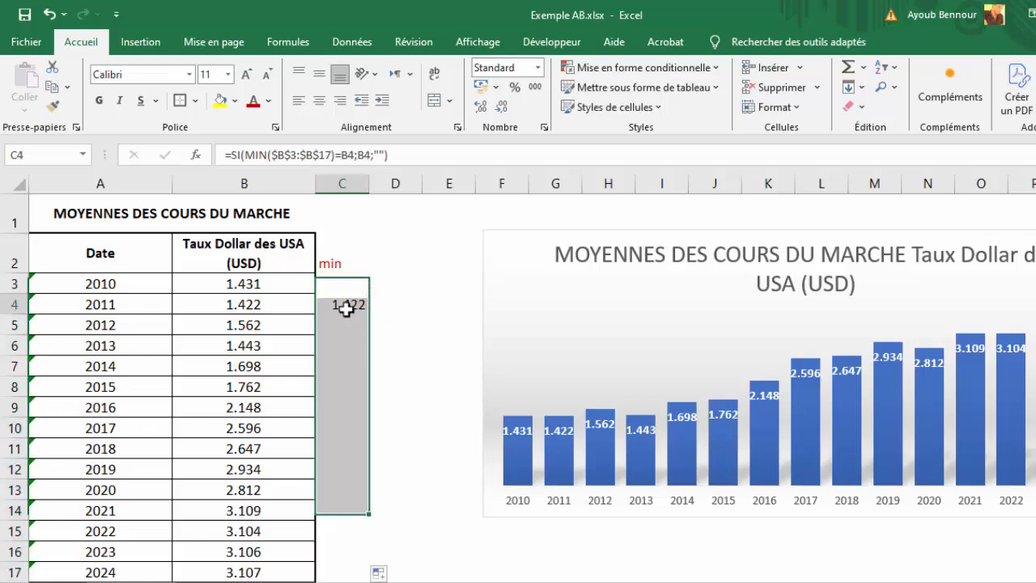
pyautogui.click(346, 307)
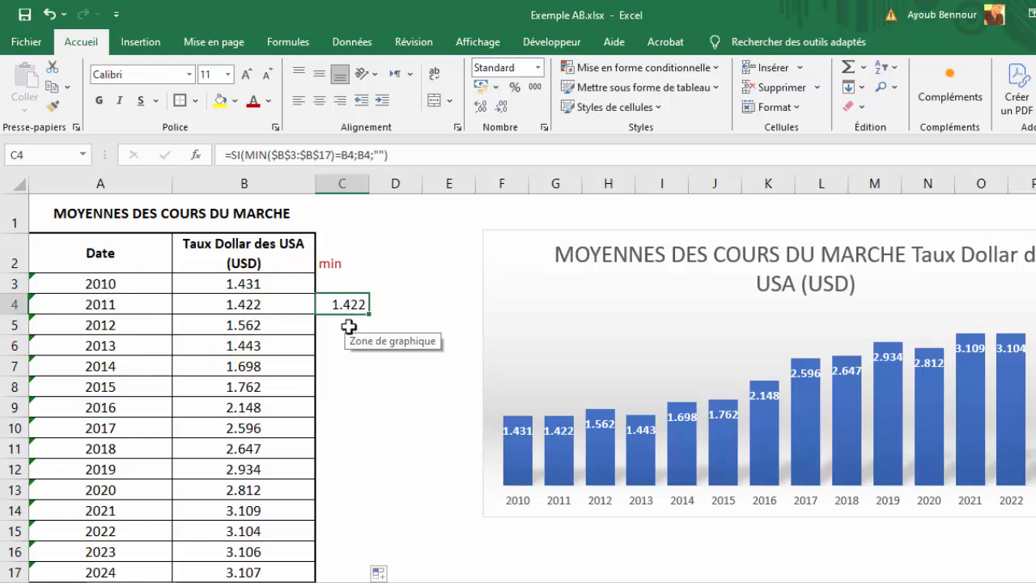
# Copy the red header from C2 into D2 and change its text to "max"
pyautogui.click(346, 263)
pyautogui.hotkey('ctrl', 'c')
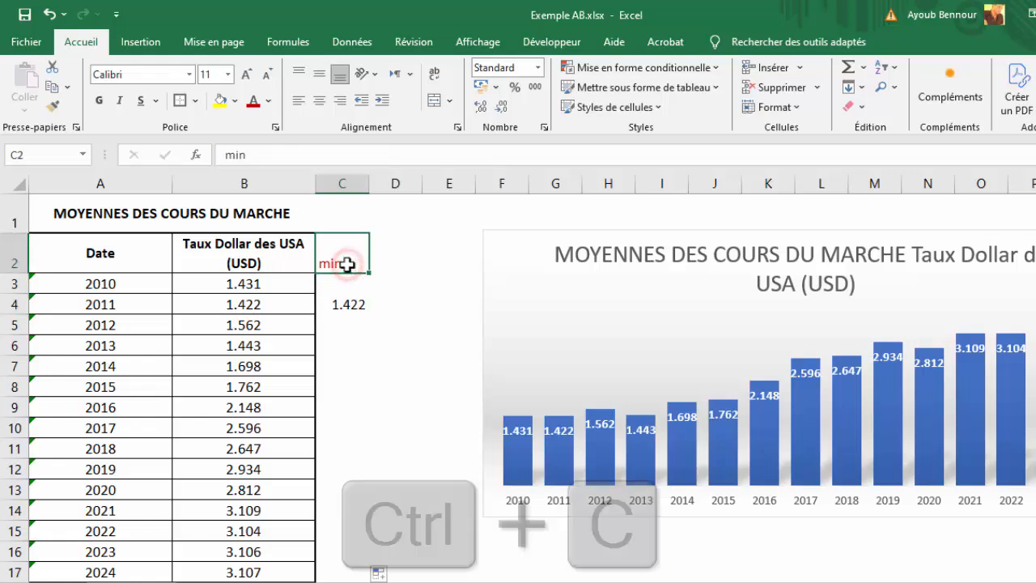
pyautogui.click(398, 261)
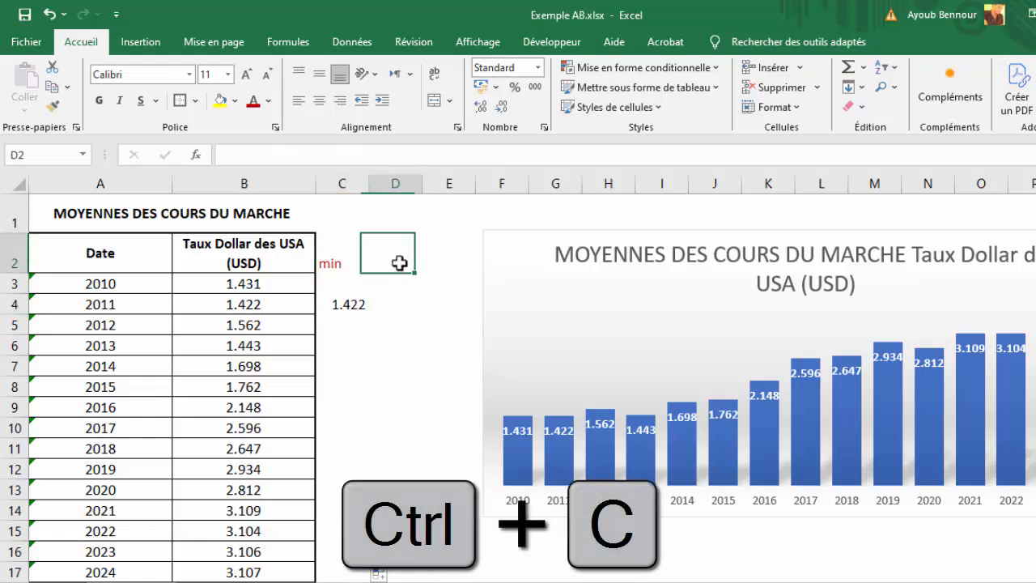
pyautogui.click(340, 263)
pyautogui.hotkey('ctrl', 'c')
pyautogui.click(392, 263)
pyautogui.hotkey('ctrl', 'v')
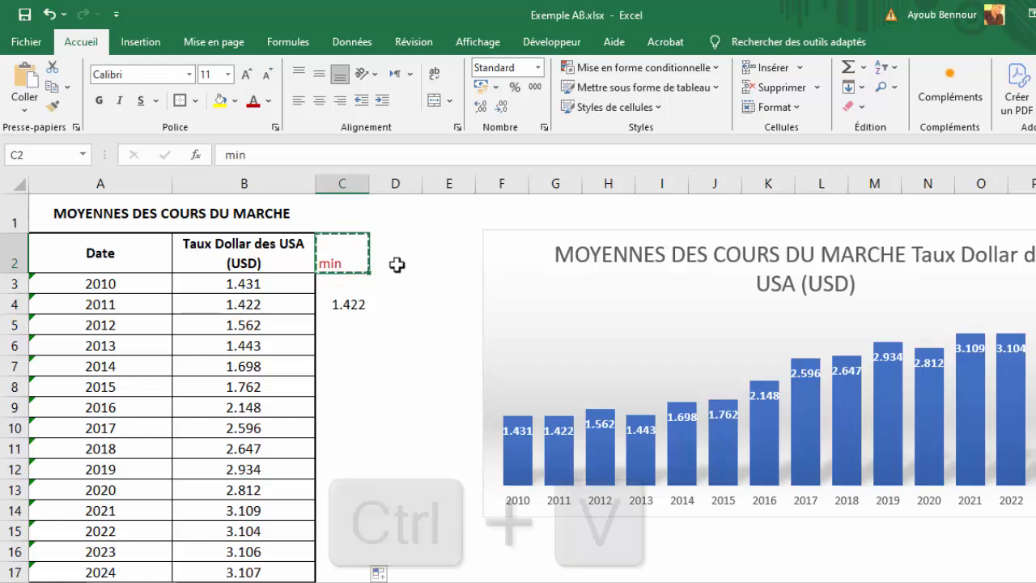
pyautogui.doubleClick(398, 266)
pyautogui.moveTo(404, 265); pyautogui.dragTo(385, 270)
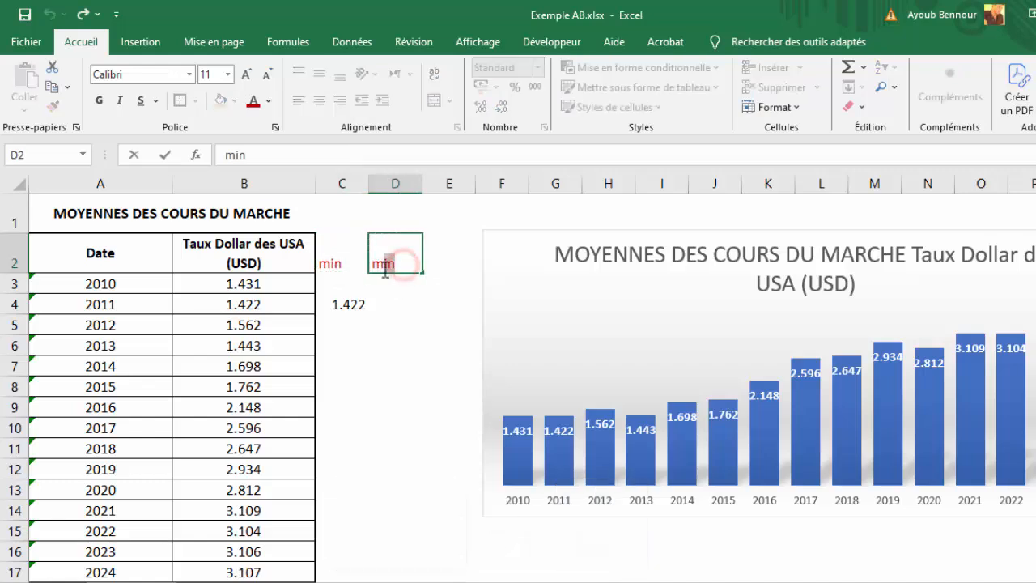
pyautogui.press('Return')
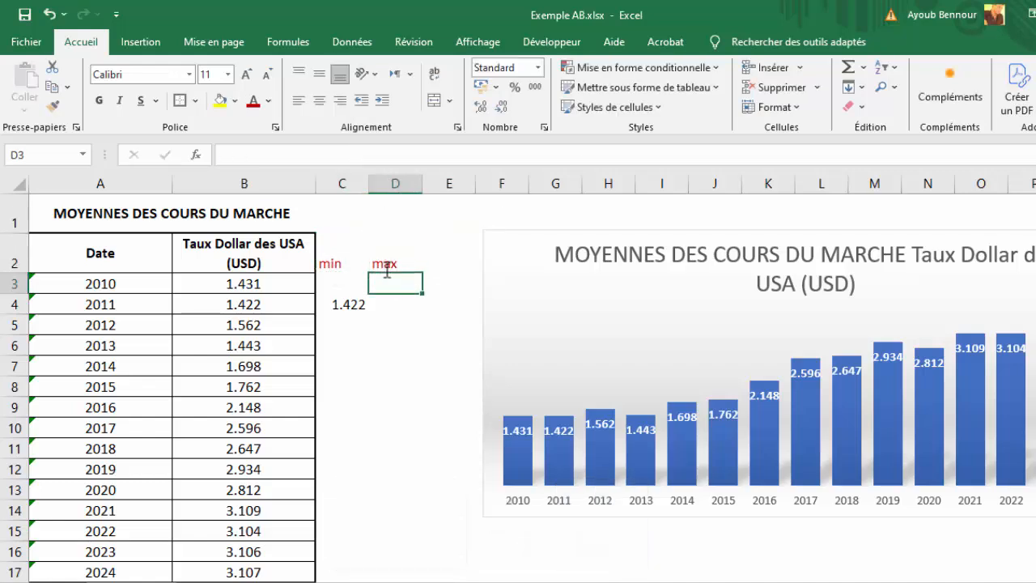
# Copy the SI/MIN formula from cell C3 into cell D3
pyautogui.click(354, 289)
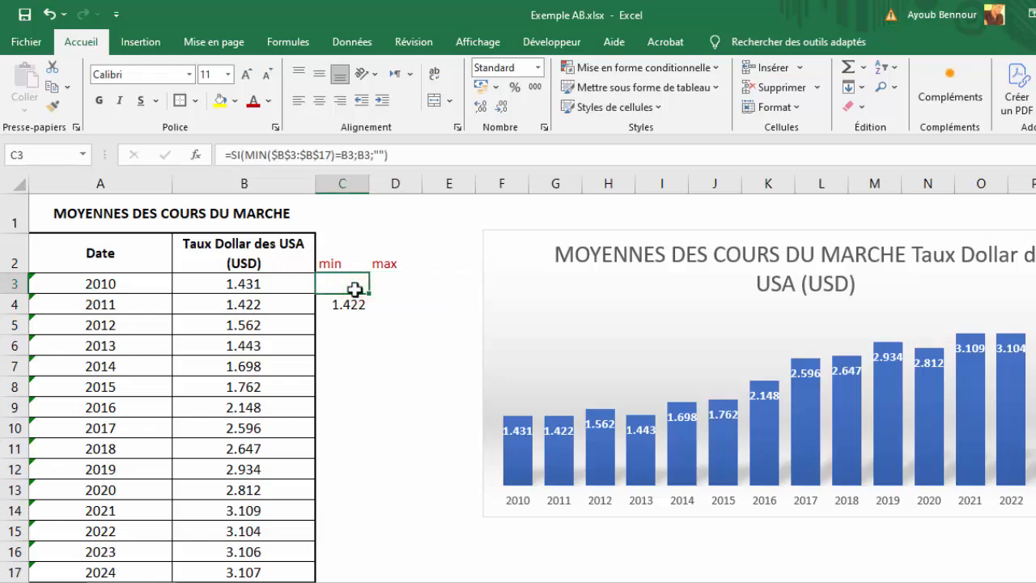
pyautogui.hotkey('ctrl', 'c')
pyautogui.click(396, 284)
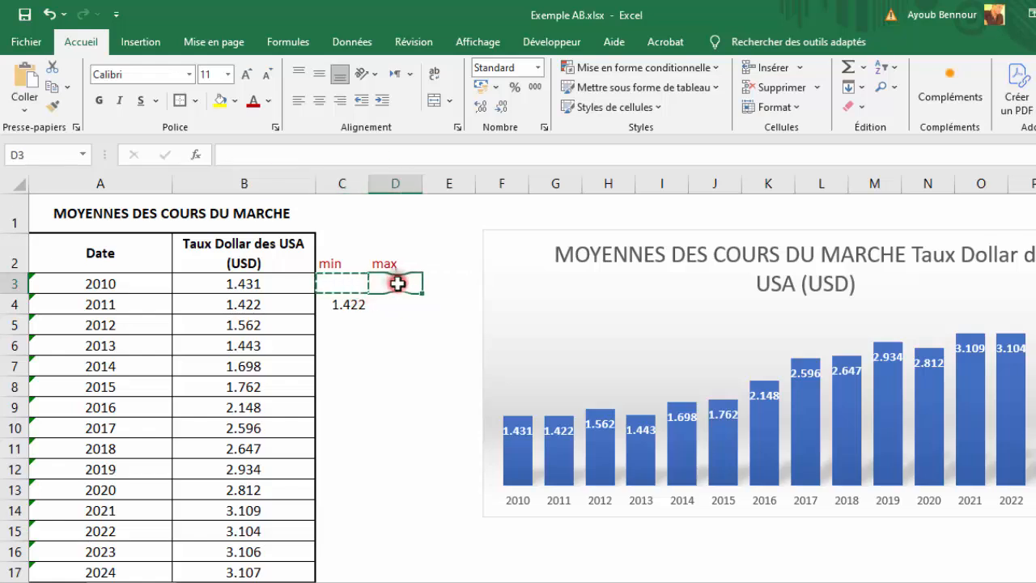
pyautogui.rightClick(396, 283)
pyautogui.click(488, 288)
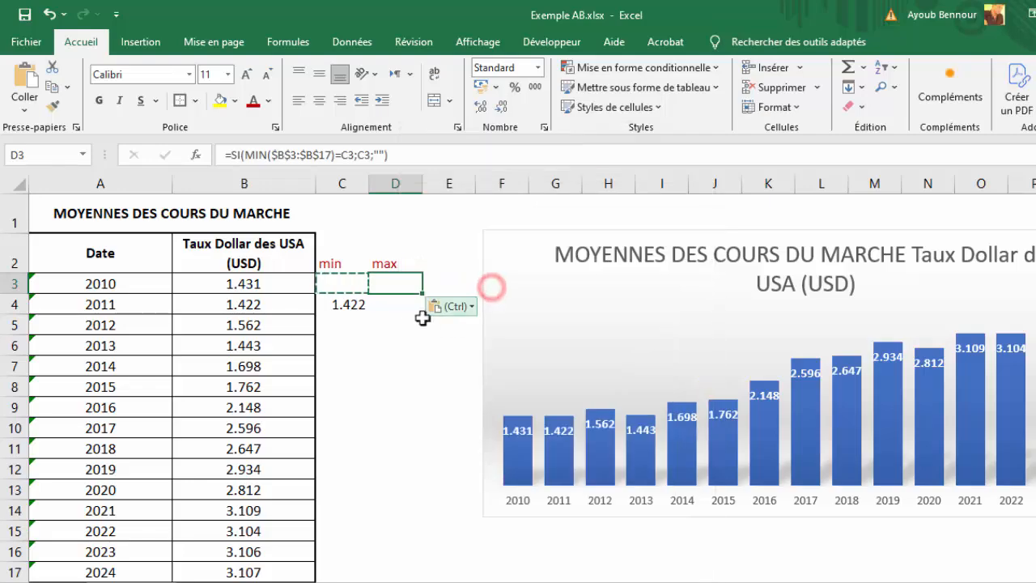
pyautogui.click(395, 322)
# Change the D3 formula to use MAX instead of MIN and point both of its C3 references to B3
pyautogui.click(397, 281)
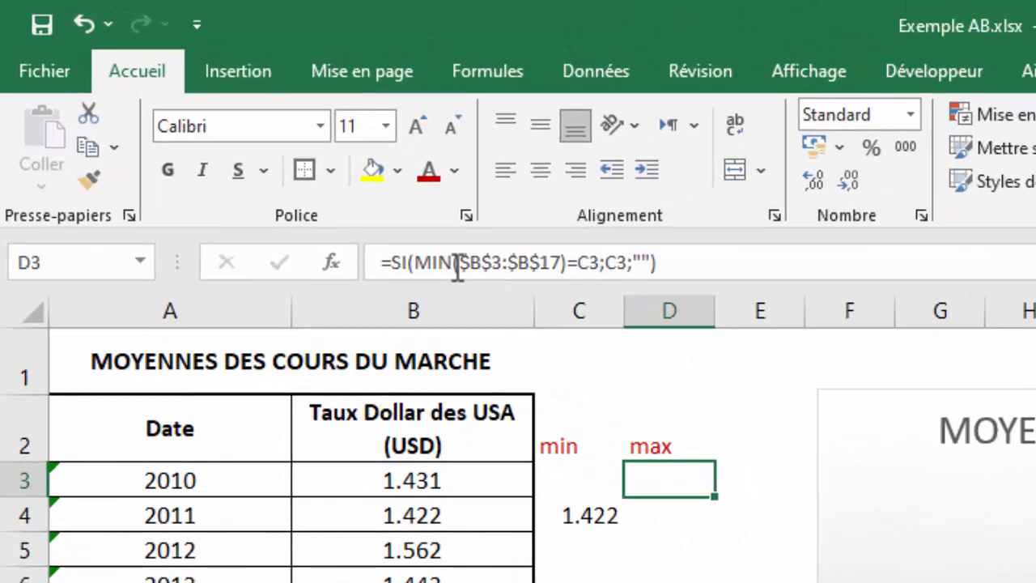
pyautogui.click(252, 155)
pyautogui.doubleClick(424, 264)
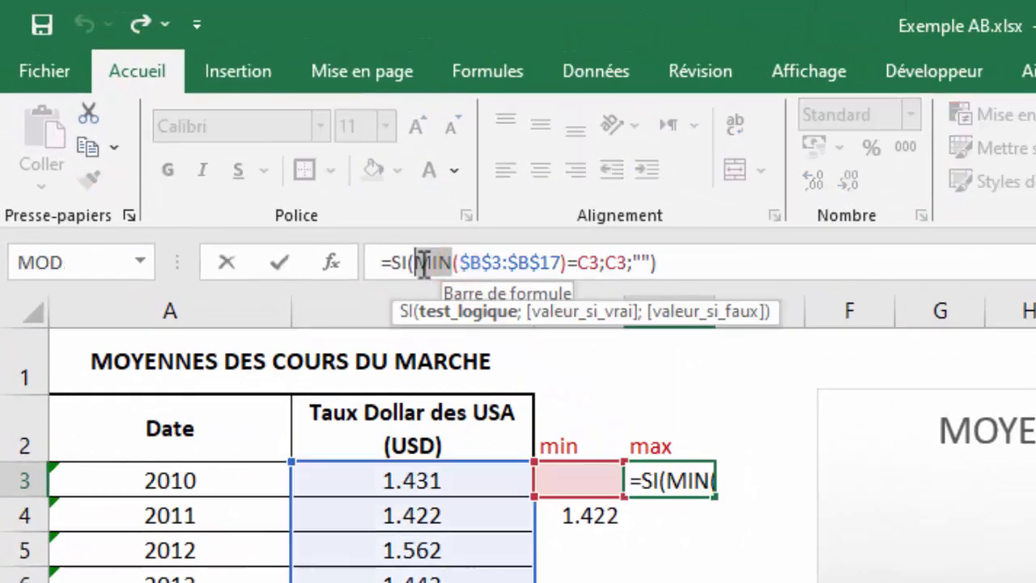
pyautogui.write('max')
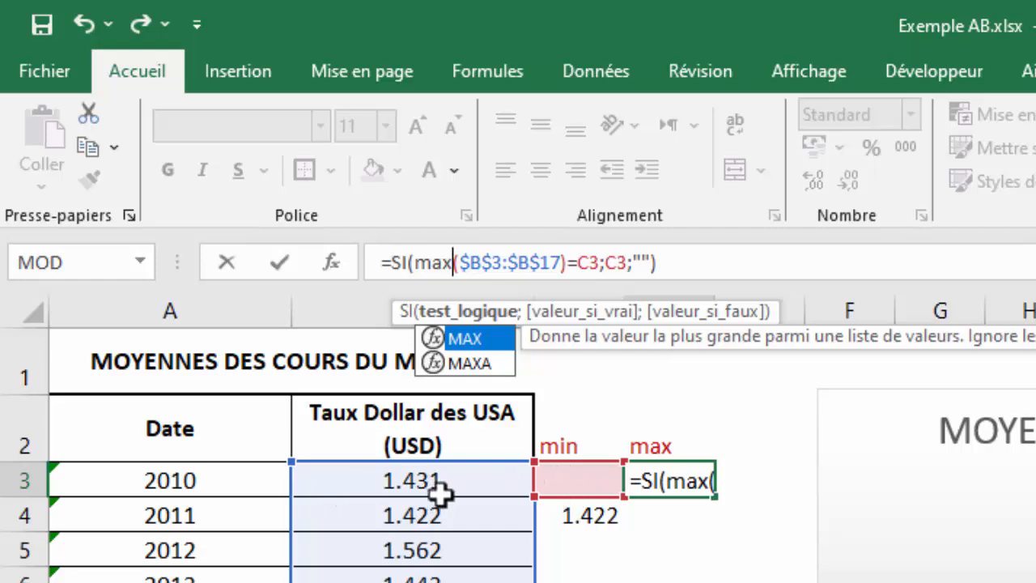
pyautogui.moveTo(576, 496); pyautogui.dragTo(421, 489)
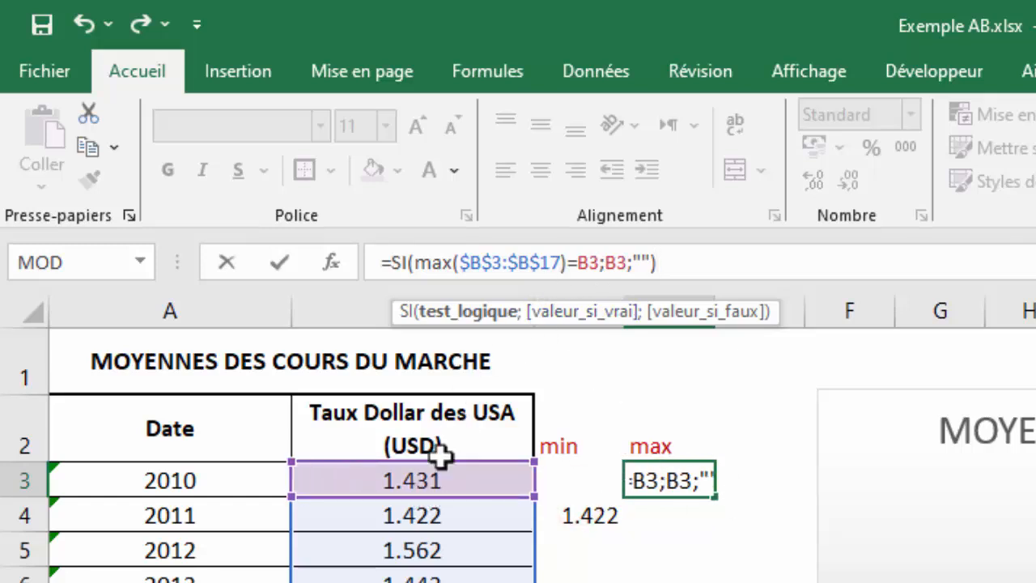
pyautogui.press('Return')
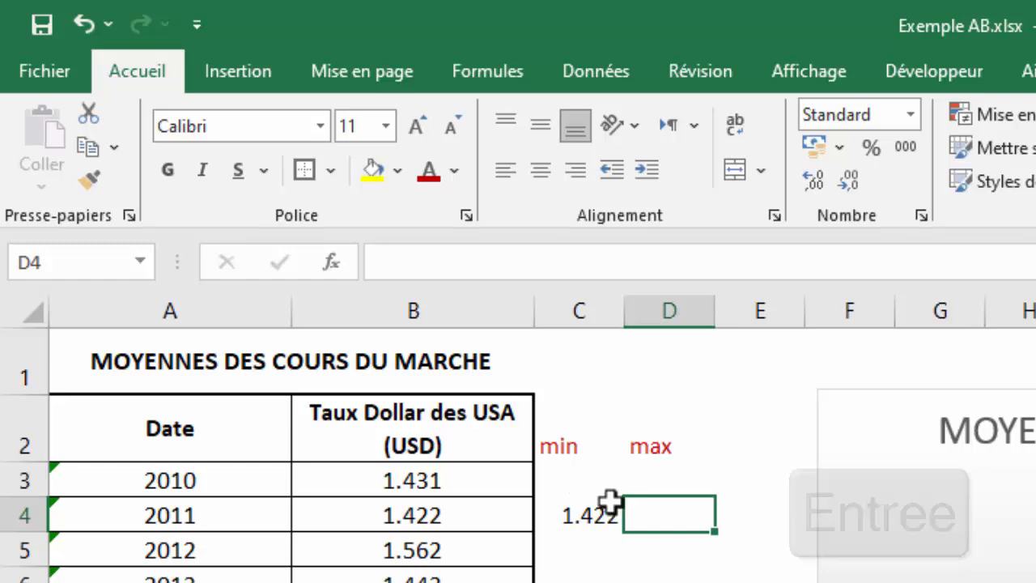
# Fill the D3 maximum formula down column D to row 17 and check the row holding the maximum
pyautogui.click(696, 477)
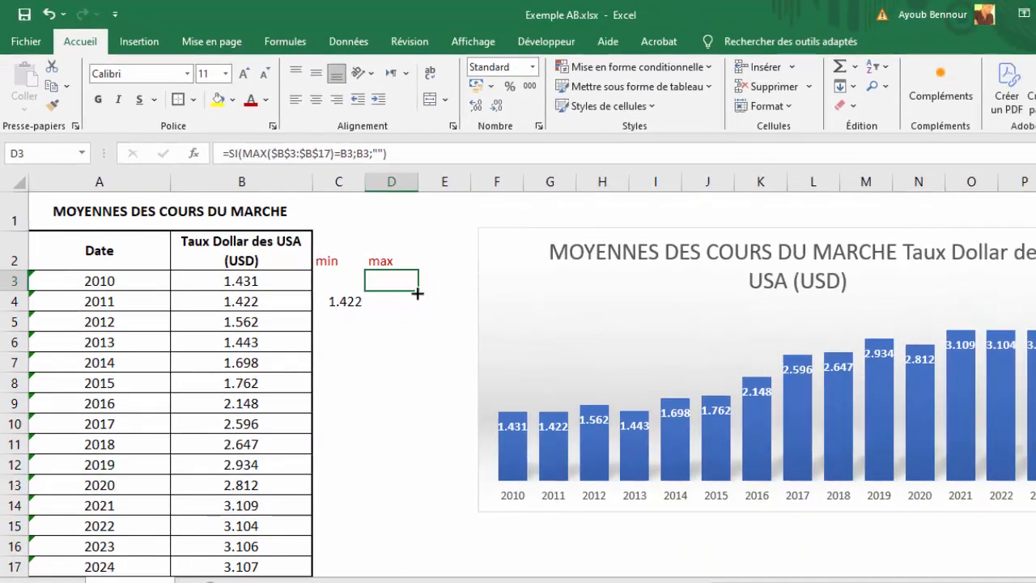
pyautogui.doubleClick(416, 286)
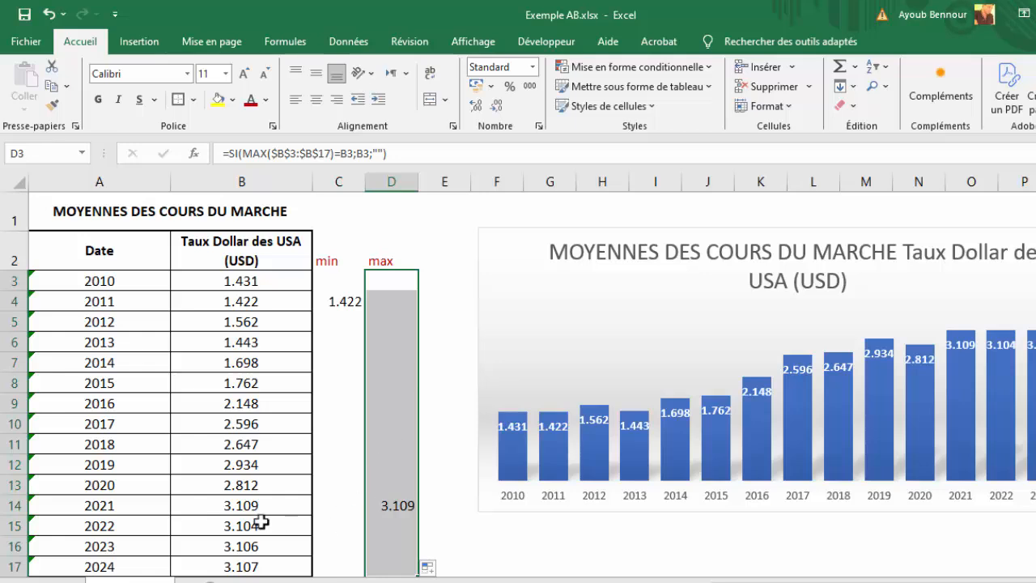
pyautogui.click(403, 501)
pyautogui.moveTo(403, 505); pyautogui.dragTo(72, 505)
pyautogui.click(421, 459)
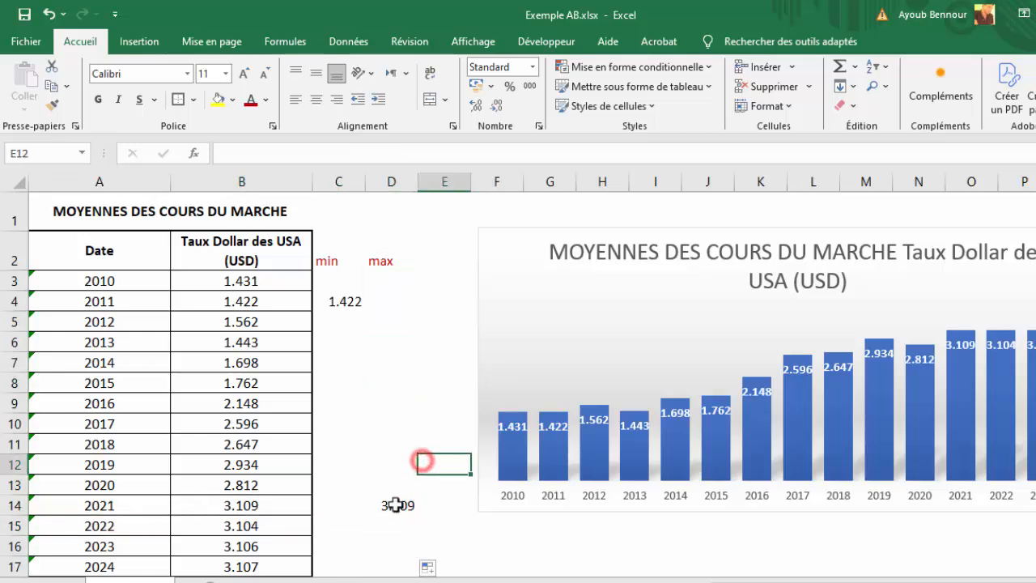
pyautogui.click(393, 503)
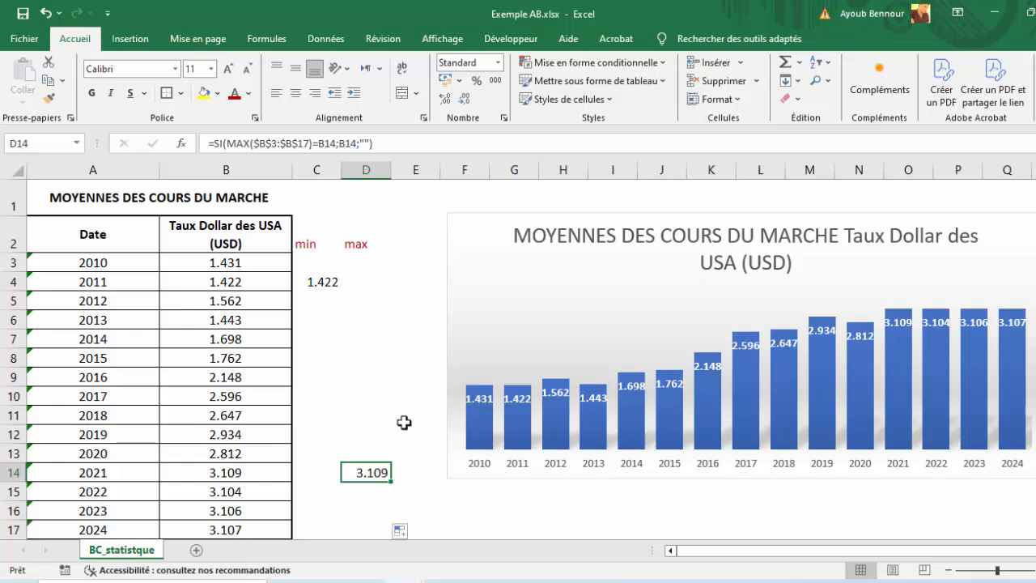
# Move the chart closer to the table so that it starts at column E, and open its data source selection
pyautogui.click(488, 279)
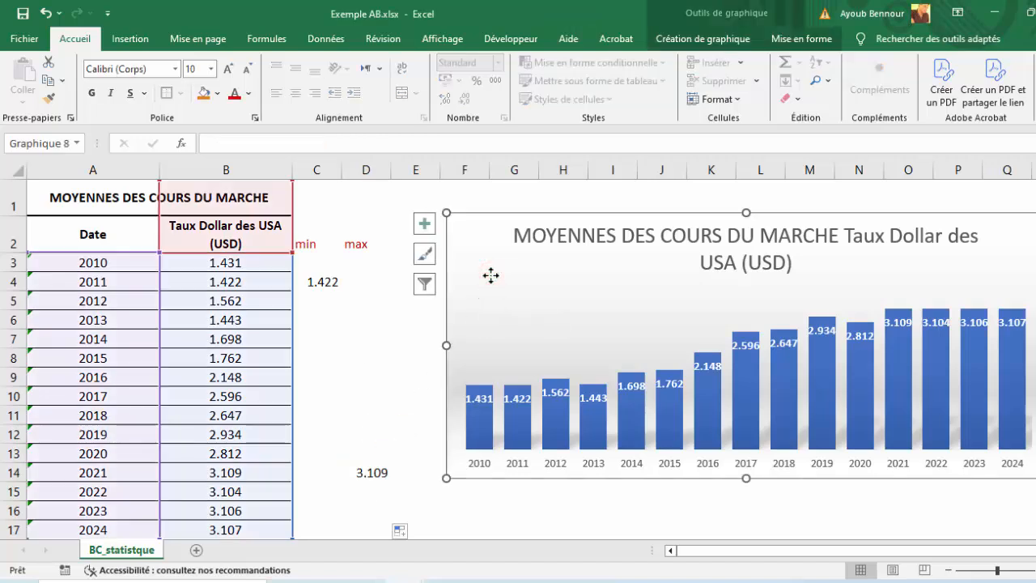
pyautogui.moveTo(482, 262); pyautogui.dragTo(435, 277)
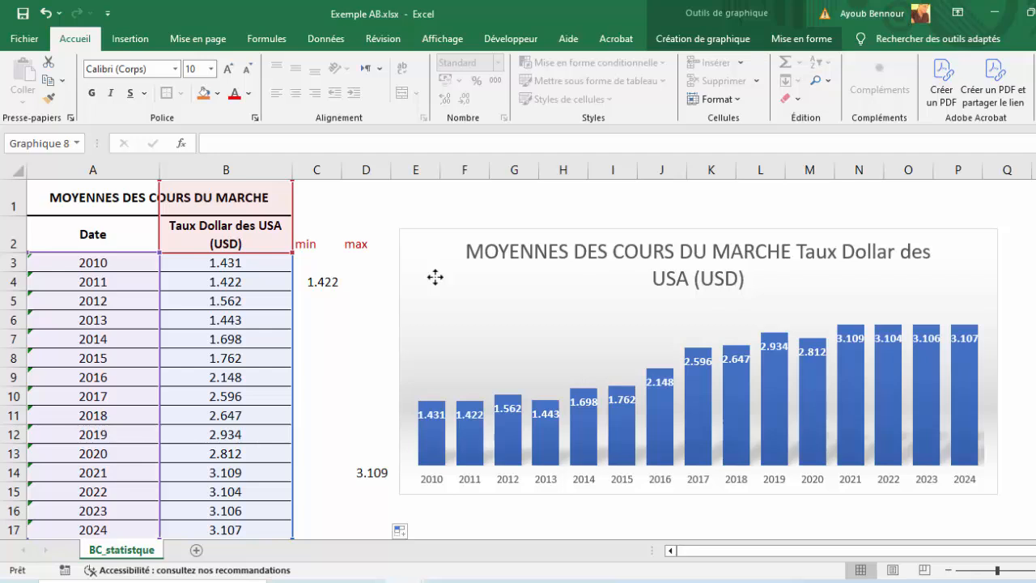
pyautogui.rightClick(445, 292)
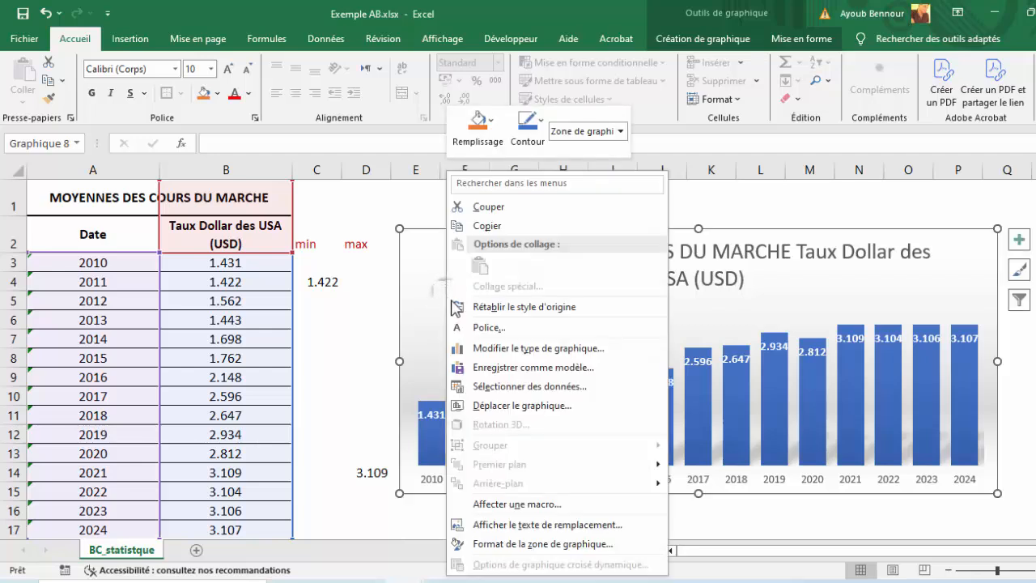
pyautogui.click(593, 388)
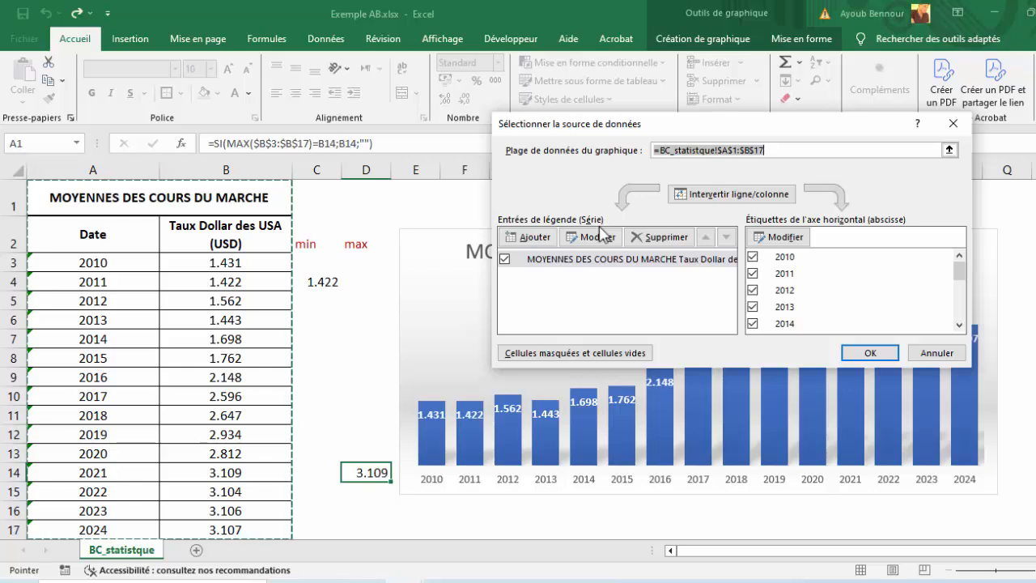
# Add a chart series named from cell C2 with the values from C3:C17
pyautogui.click(535, 237)
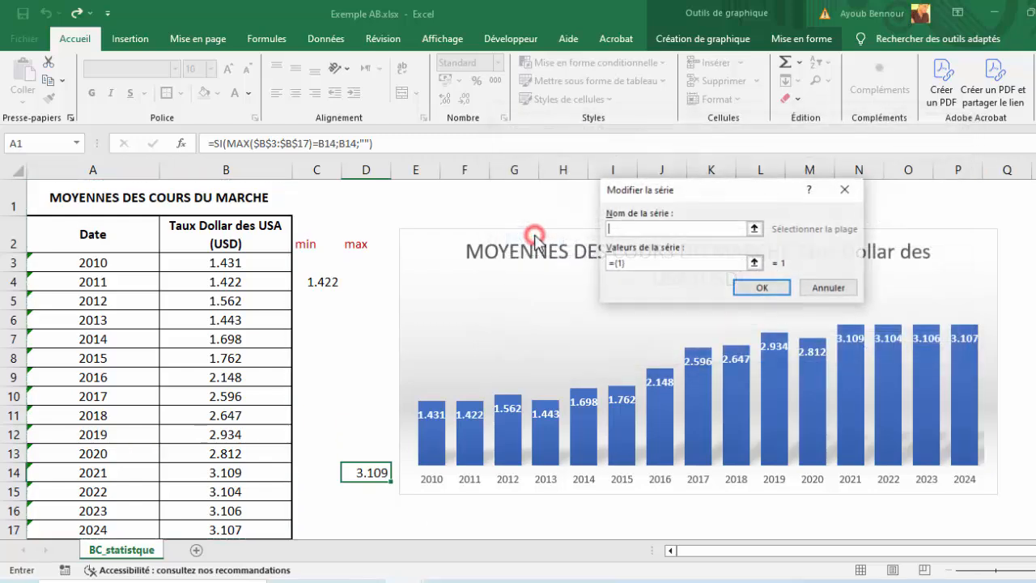
pyautogui.click(755, 229)
pyautogui.click(312, 244)
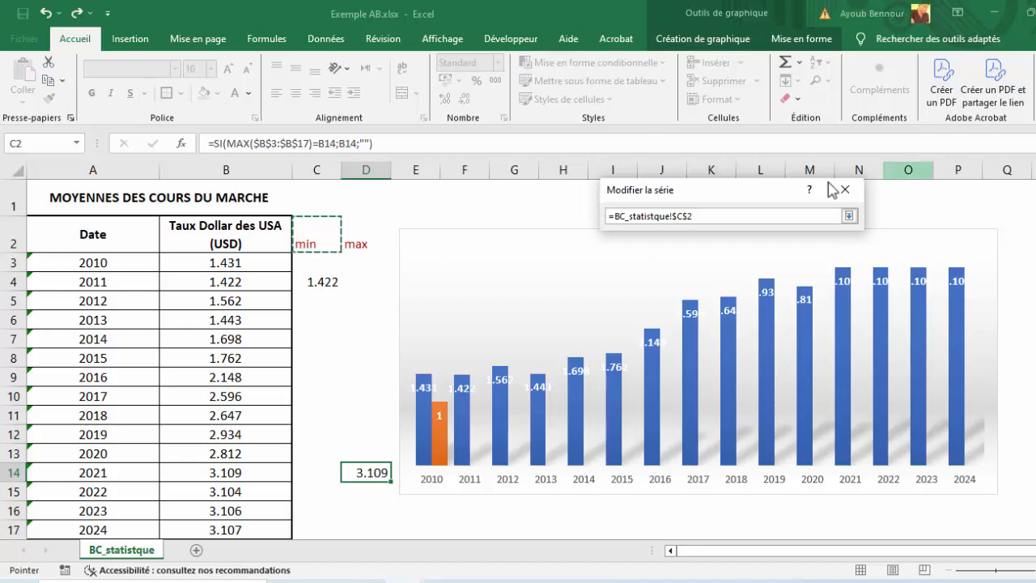
pyautogui.click(848, 216)
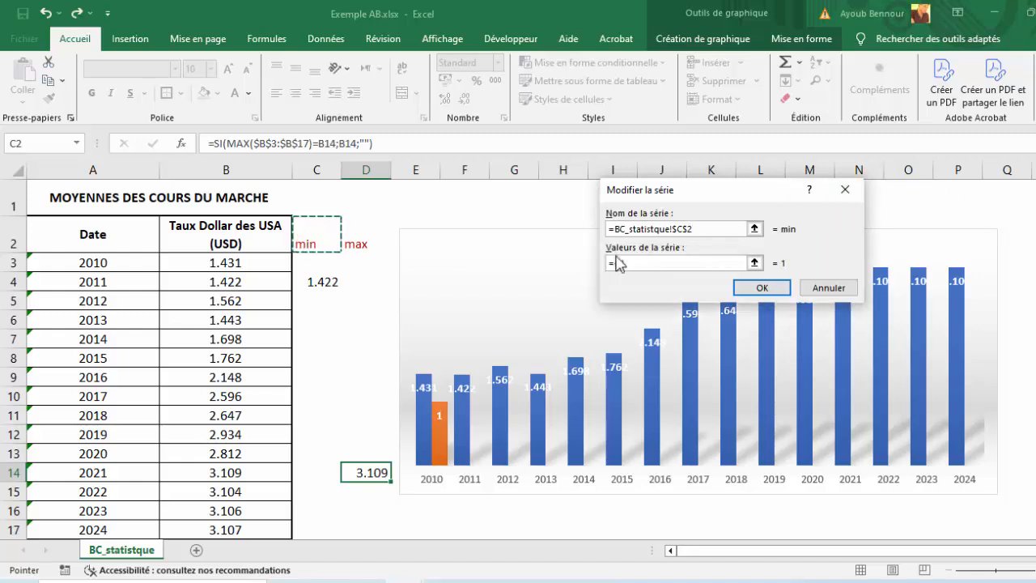
pyautogui.click(754, 263)
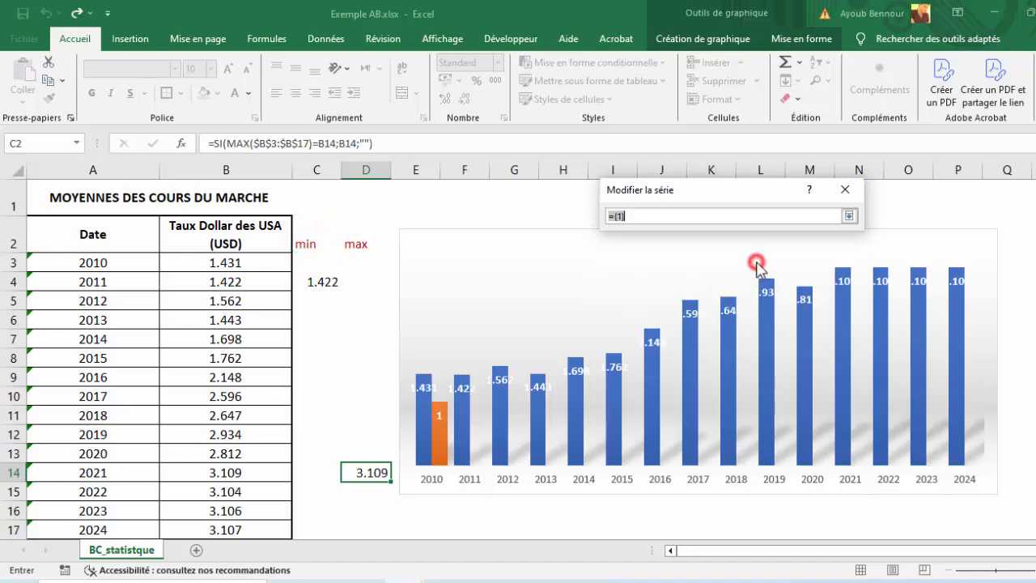
pyautogui.moveTo(318, 261); pyautogui.dragTo(317, 535)
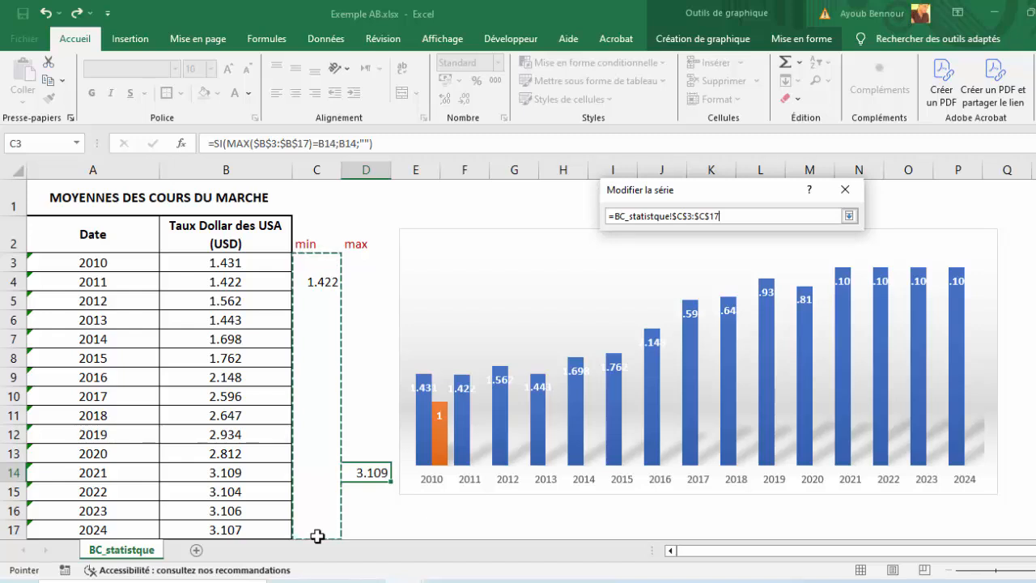
pyautogui.click(848, 216)
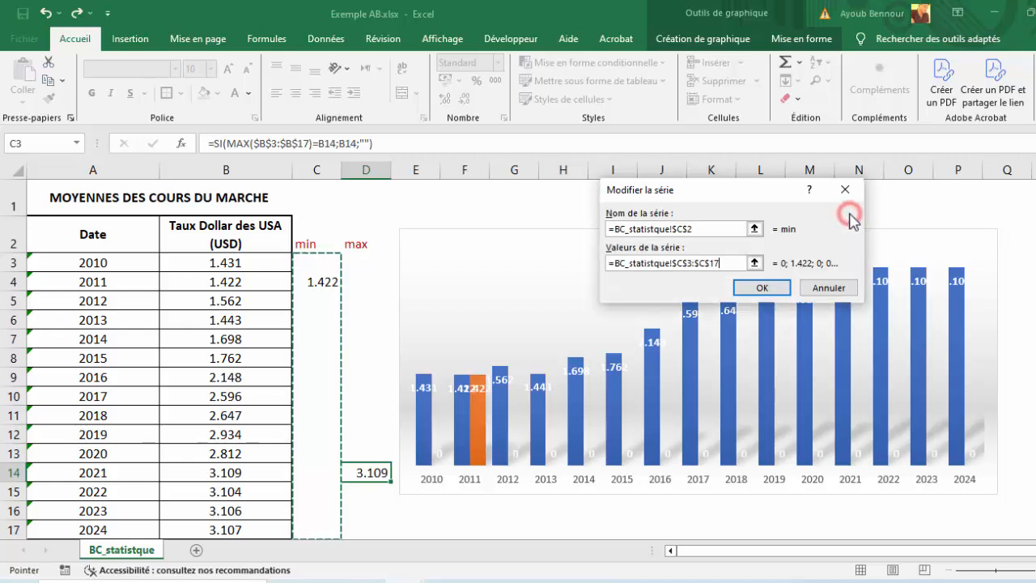
pyautogui.click(762, 289)
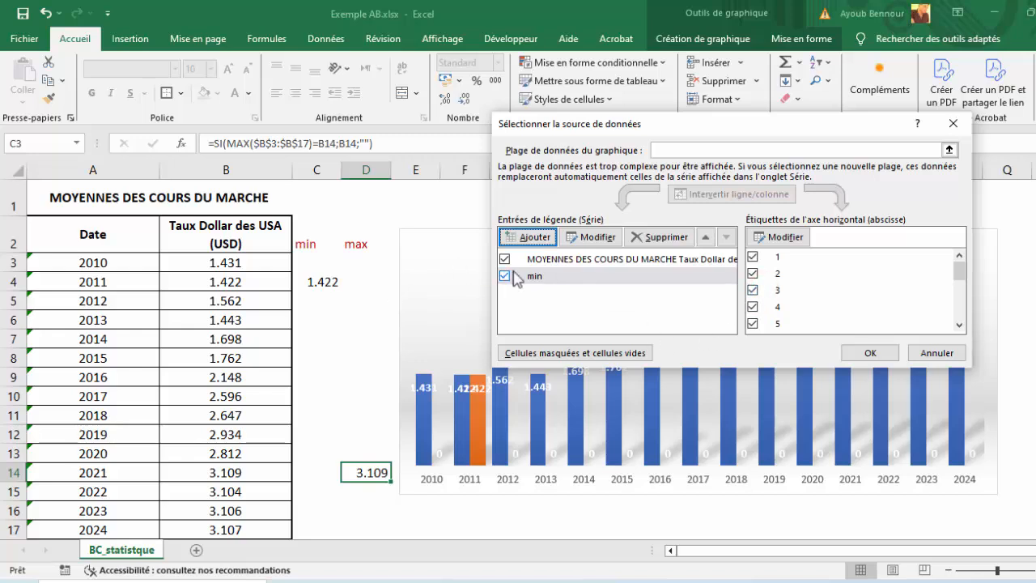
# Add a chart series named from cell D2 with the values from D3:D17, and apply the data source changes
pyautogui.moveTo(691, 128); pyautogui.dragTo(658, 67)
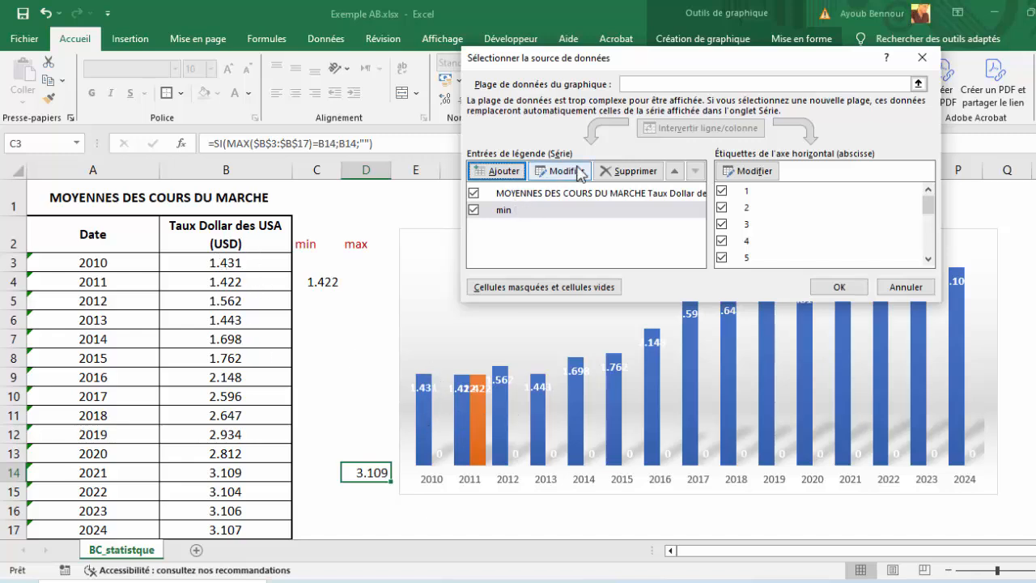
pyautogui.click(501, 172)
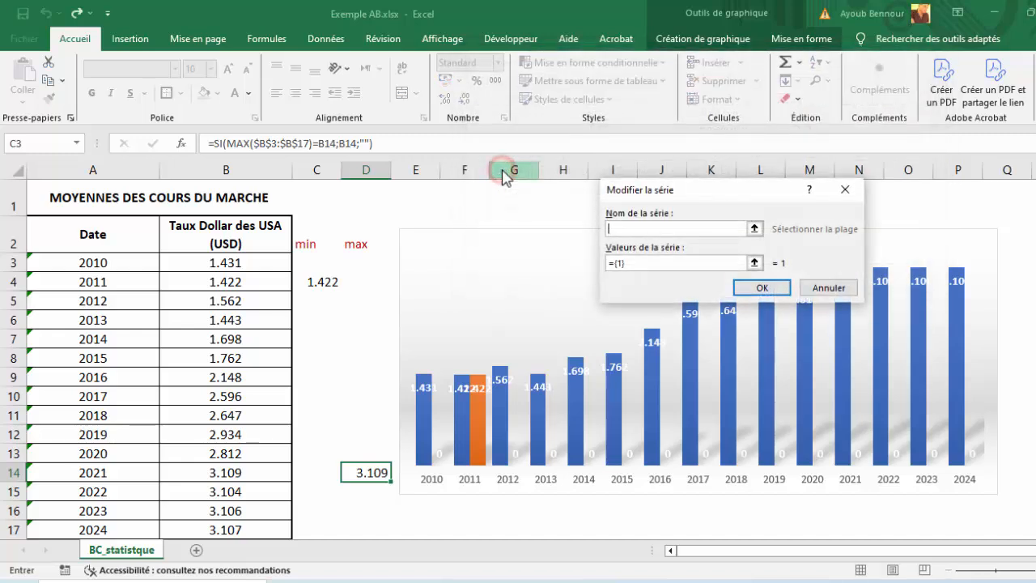
pyautogui.click(755, 229)
pyautogui.click(365, 244)
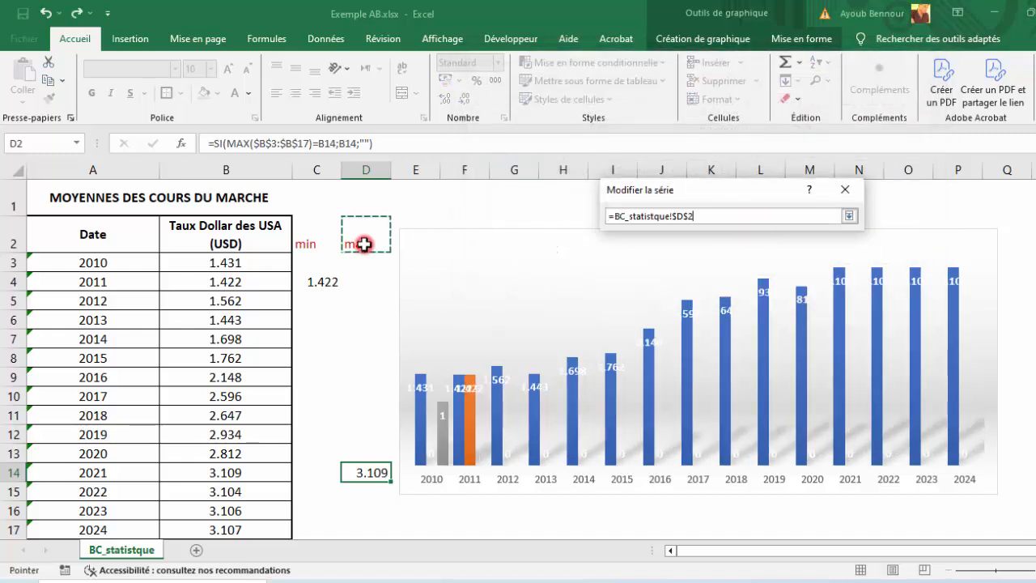
pyautogui.click(848, 215)
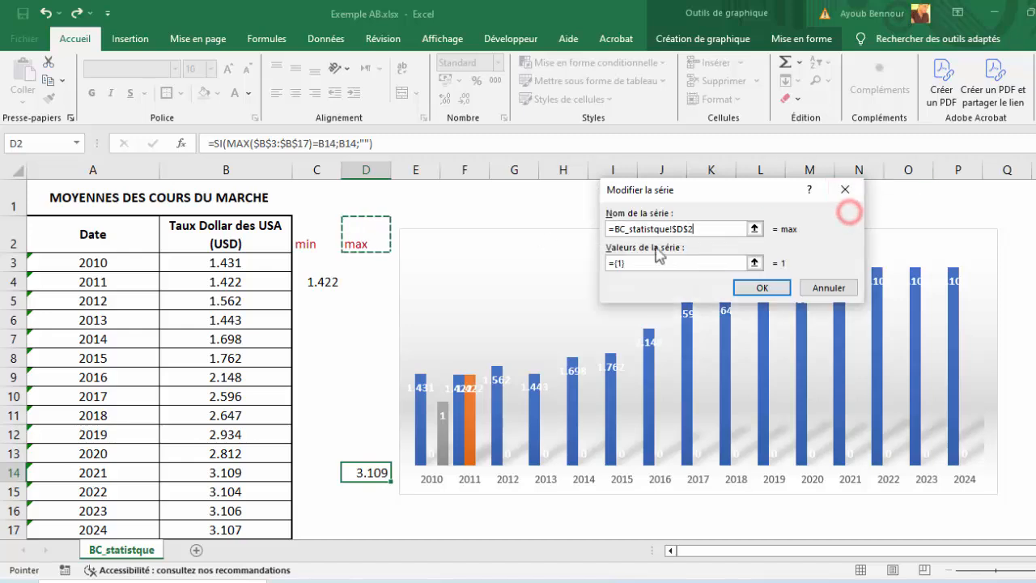
pyautogui.click(754, 263)
pyautogui.moveTo(364, 261); pyautogui.dragTo(353, 529)
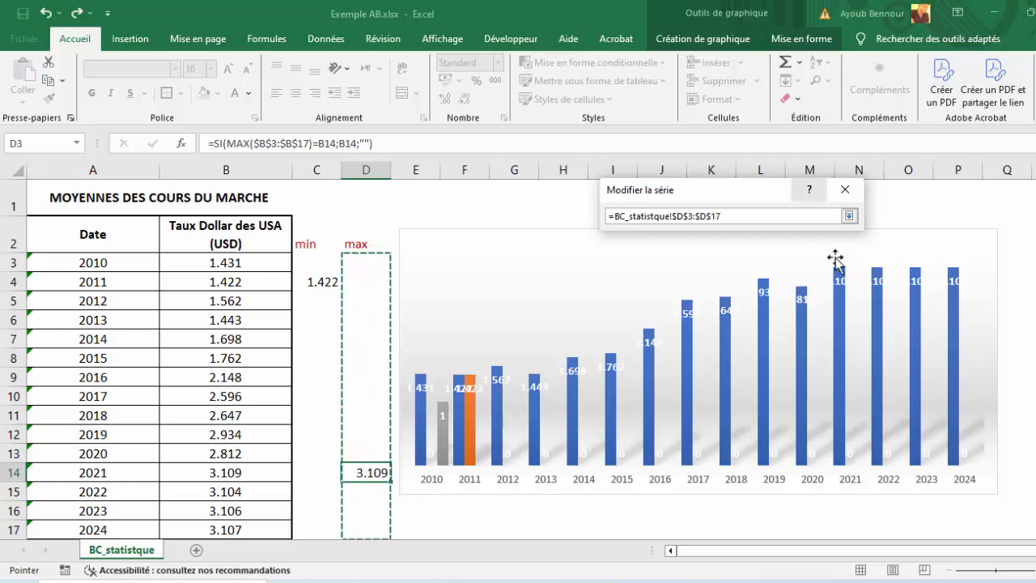
pyautogui.click(848, 216)
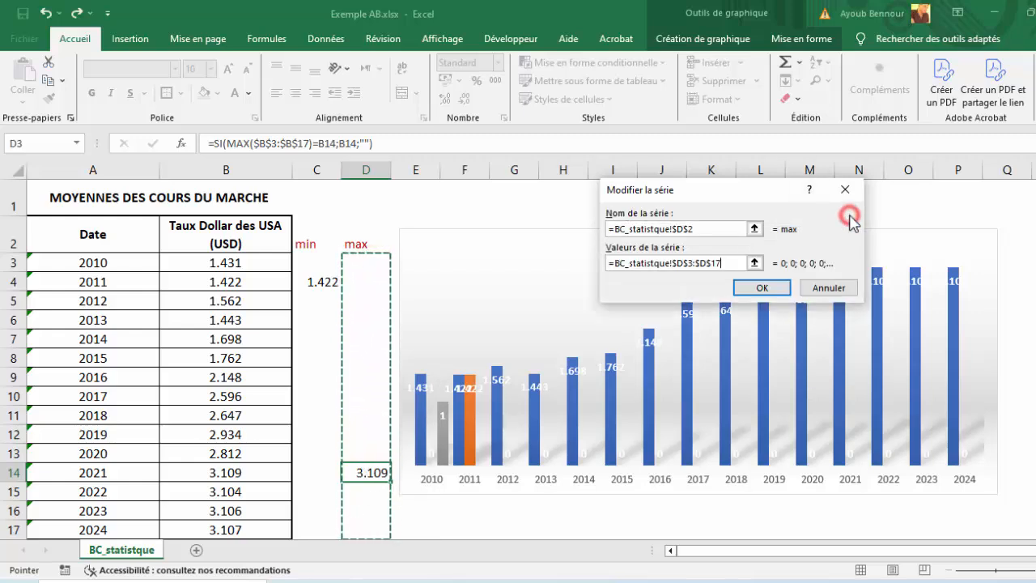
pyautogui.click(764, 288)
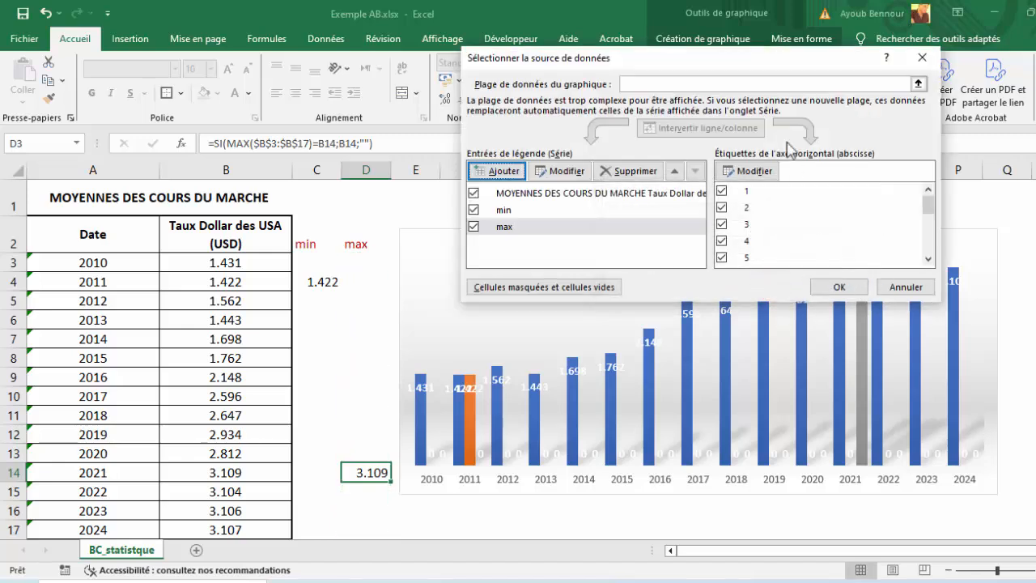
pyautogui.moveTo(797, 63); pyautogui.dragTo(599, 56)
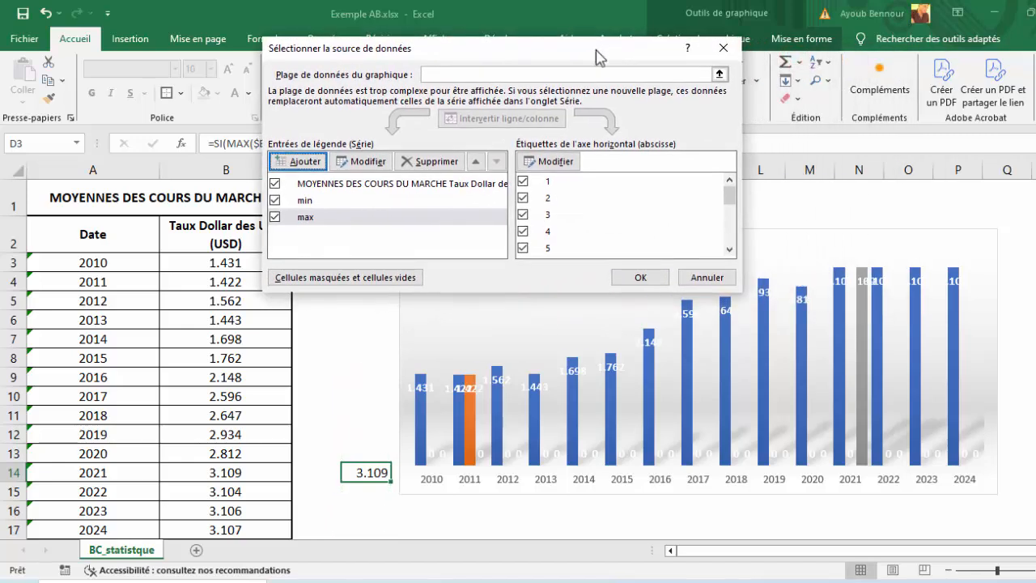
pyautogui.click(642, 279)
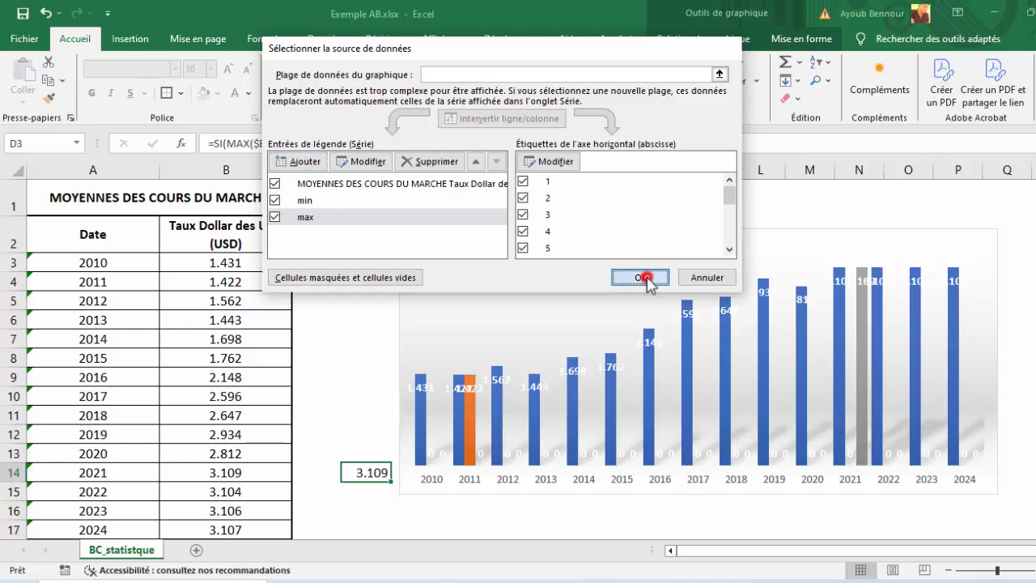
pyautogui.click(1033, 433)
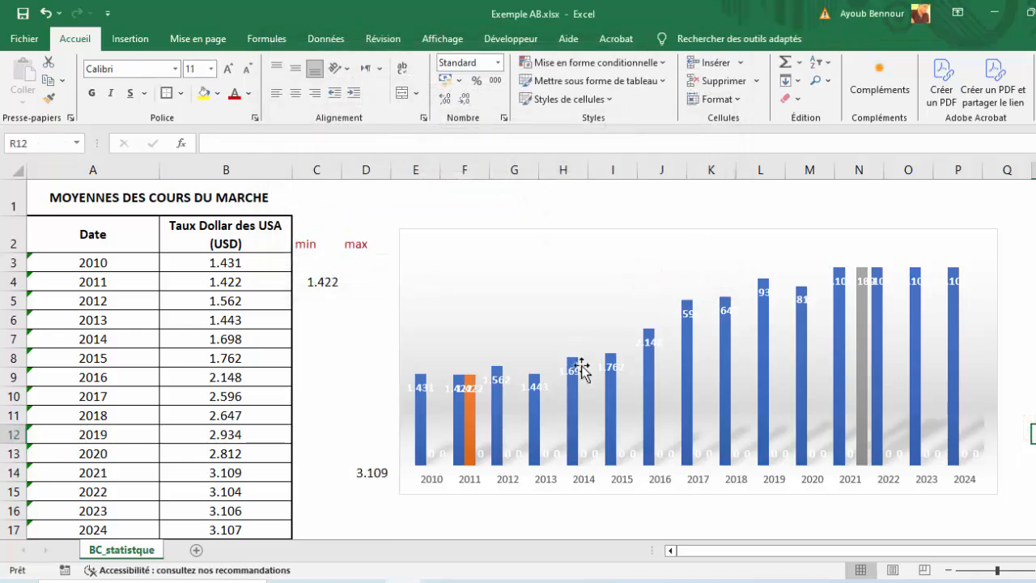
# Examine the min and max columns beside the main series columns for 2011 and 2021, including their source ranges and values
pyautogui.moveTo(471, 426)
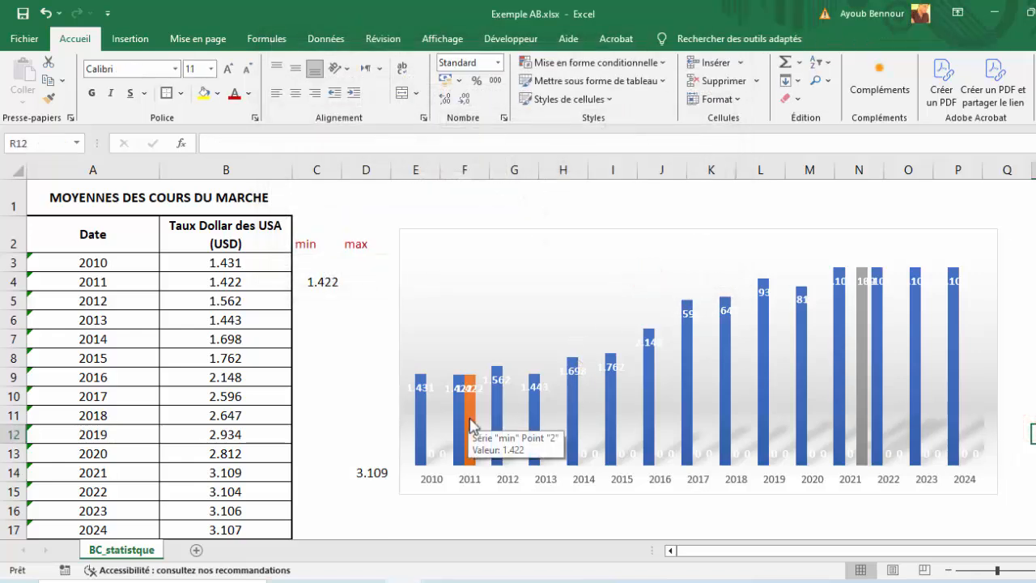
pyautogui.click(471, 427)
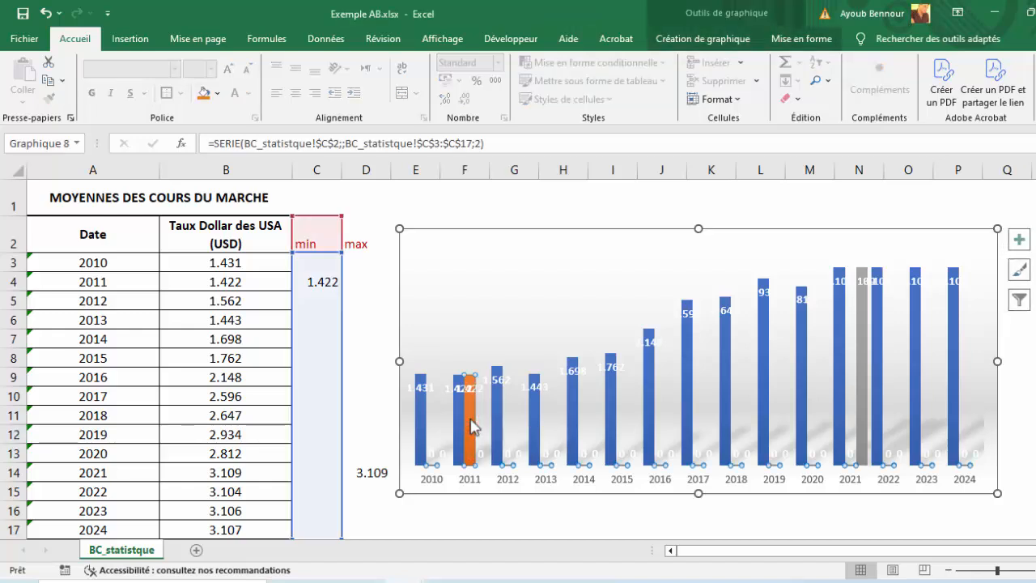
pyautogui.click(862, 368)
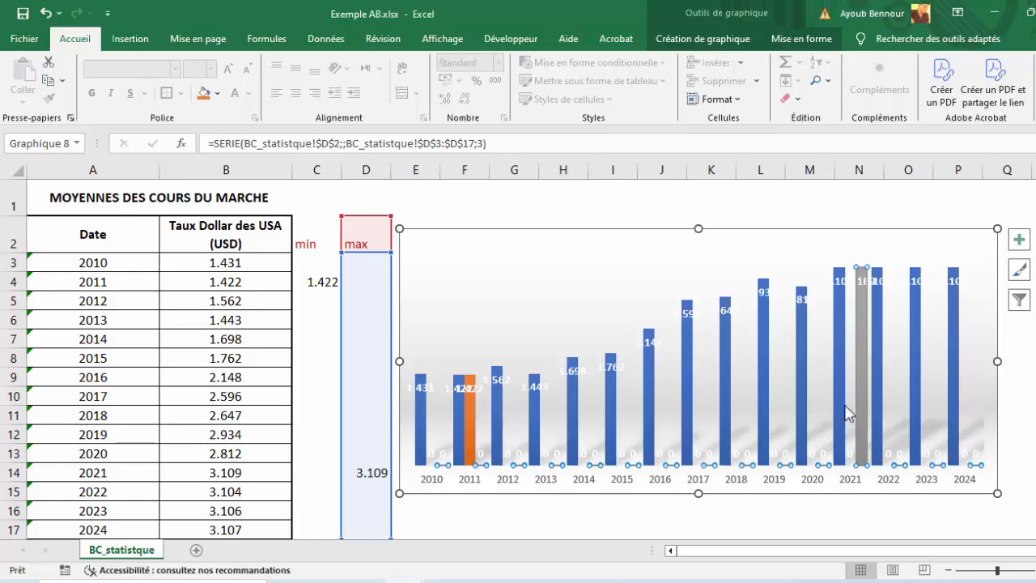
pyautogui.moveTo(866, 350)
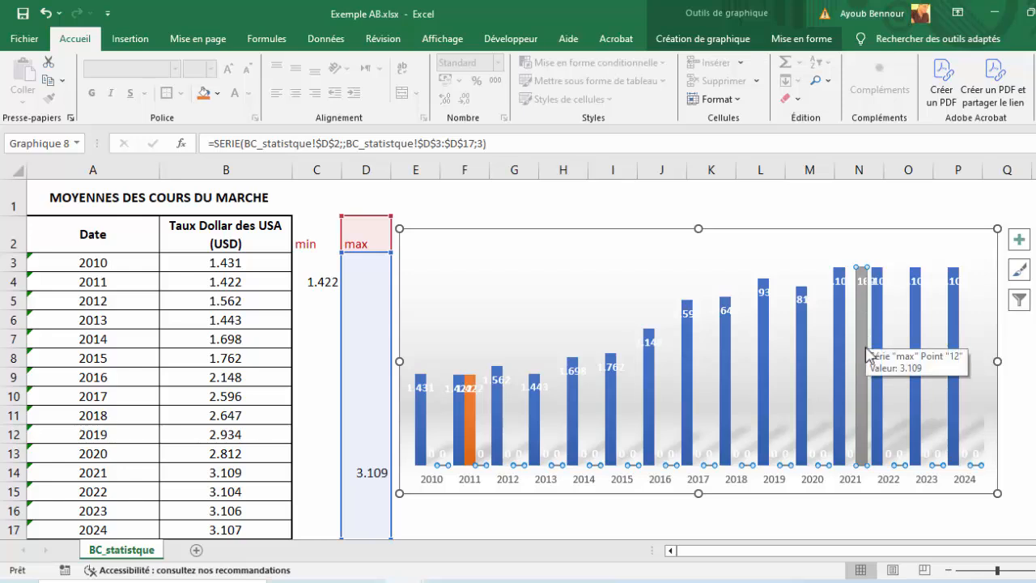
pyautogui.click(597, 256)
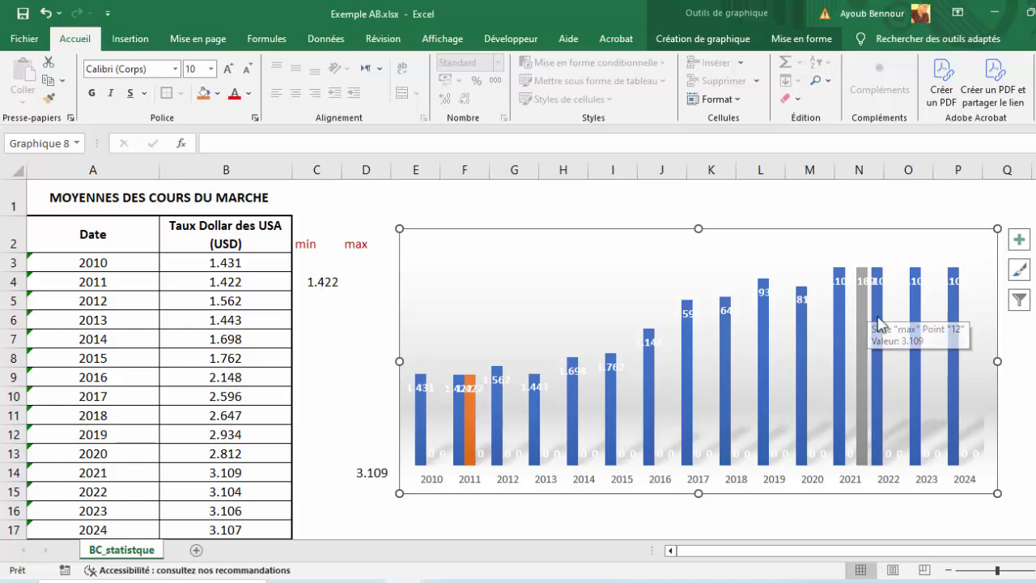
pyautogui.moveTo(880, 341)
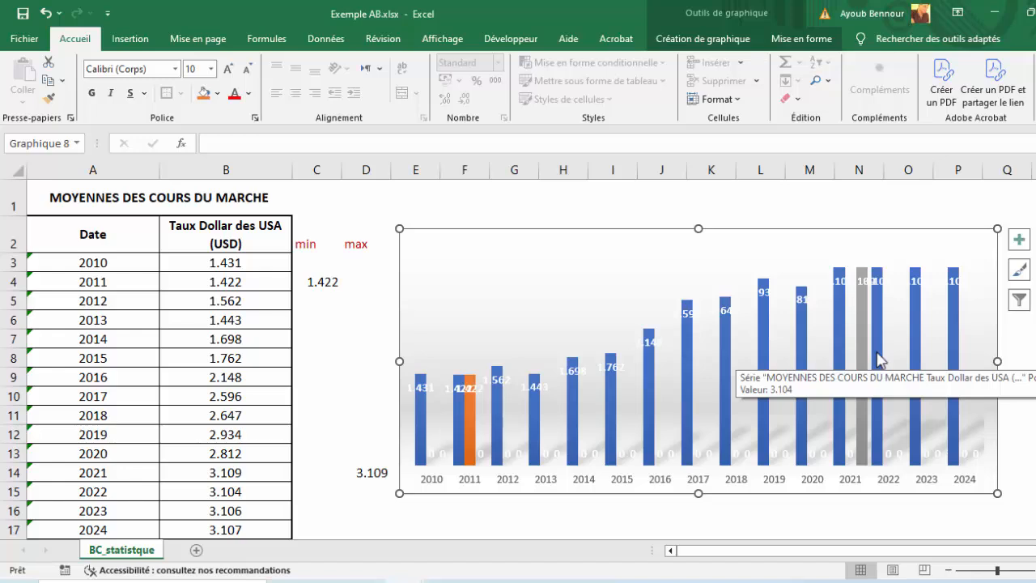
pyautogui.moveTo(473, 444)
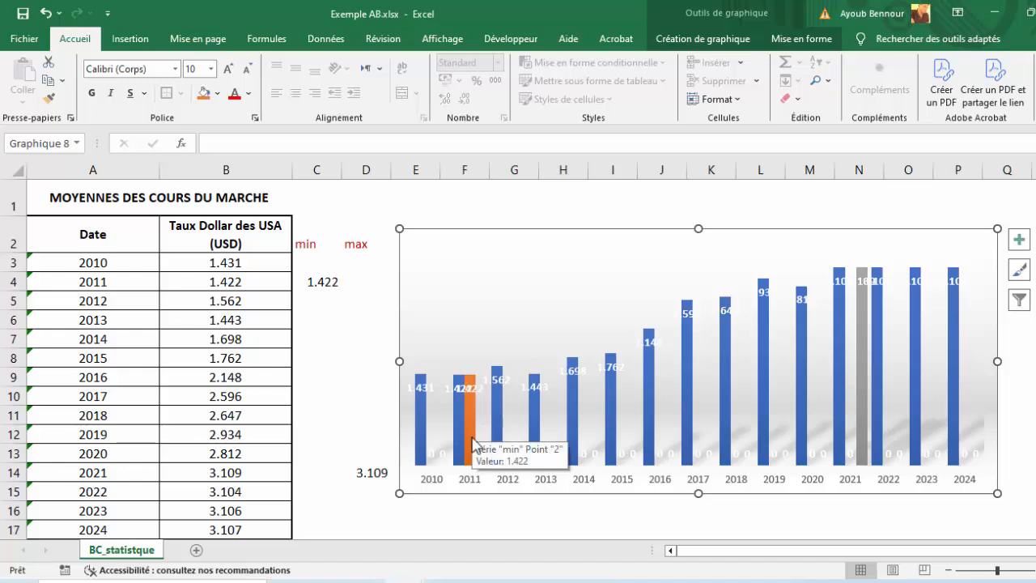
pyautogui.click(463, 402)
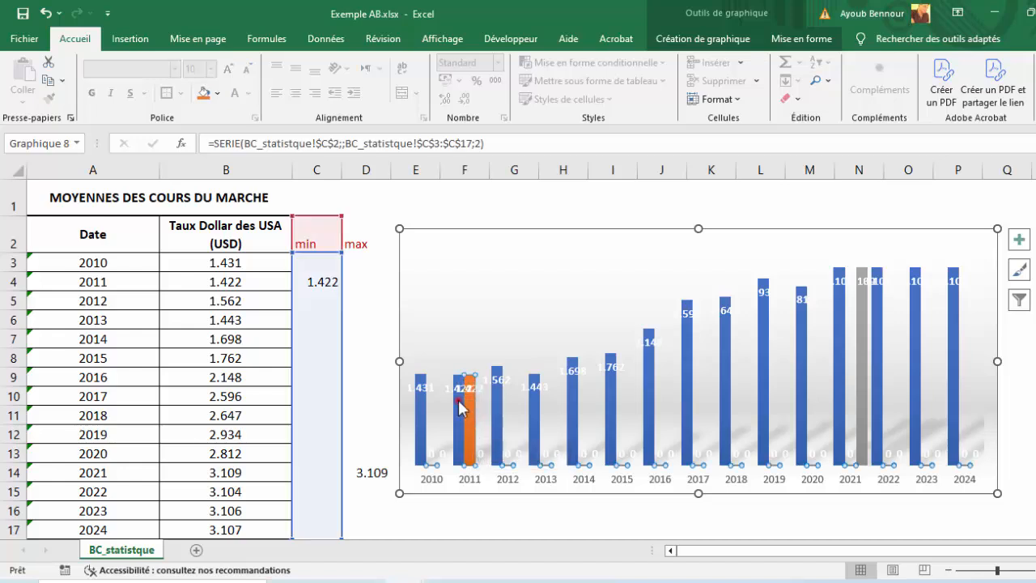
pyautogui.click(458, 404)
pyautogui.moveTo(453, 429)
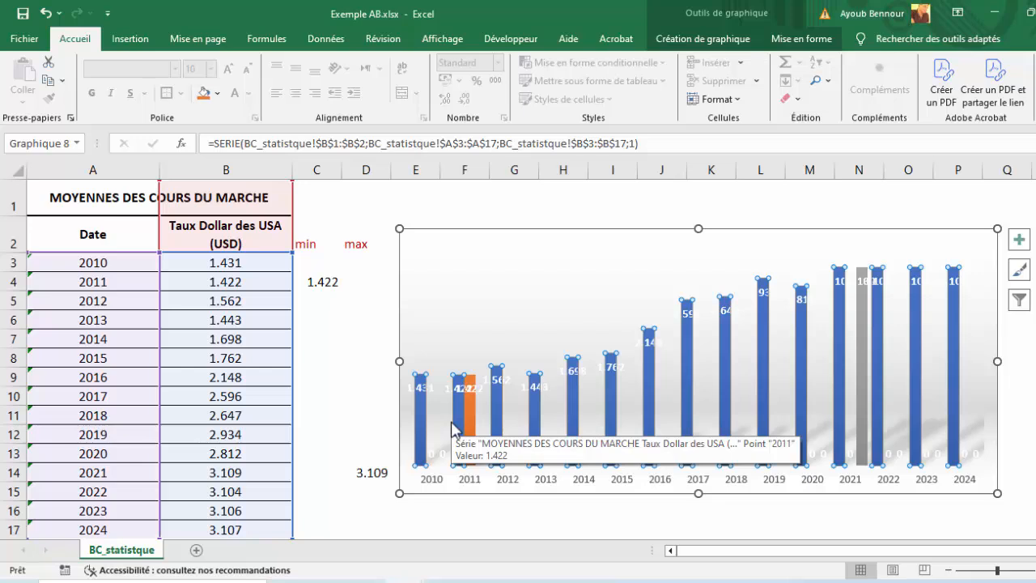
pyautogui.click(863, 305)
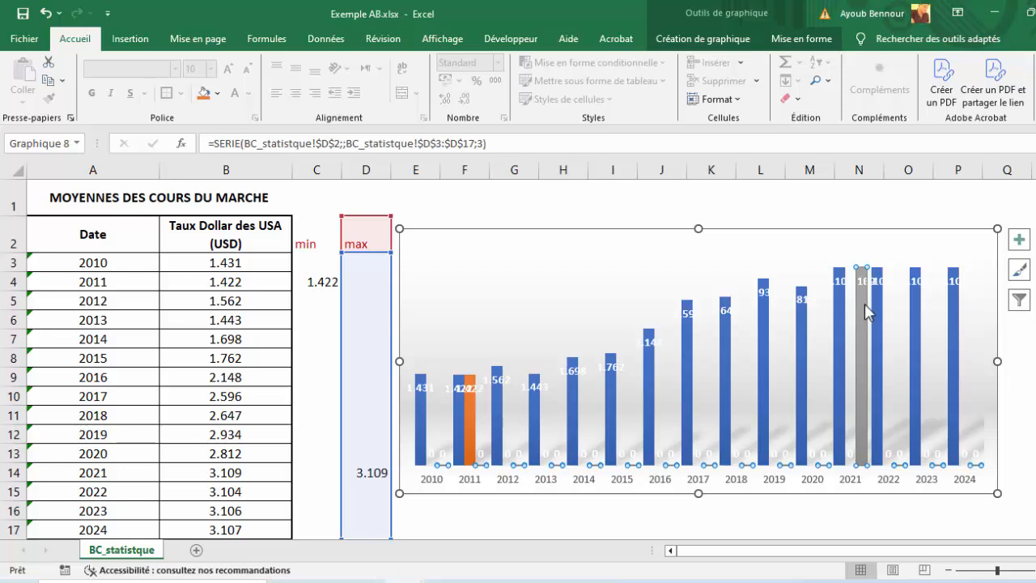
pyautogui.click(878, 306)
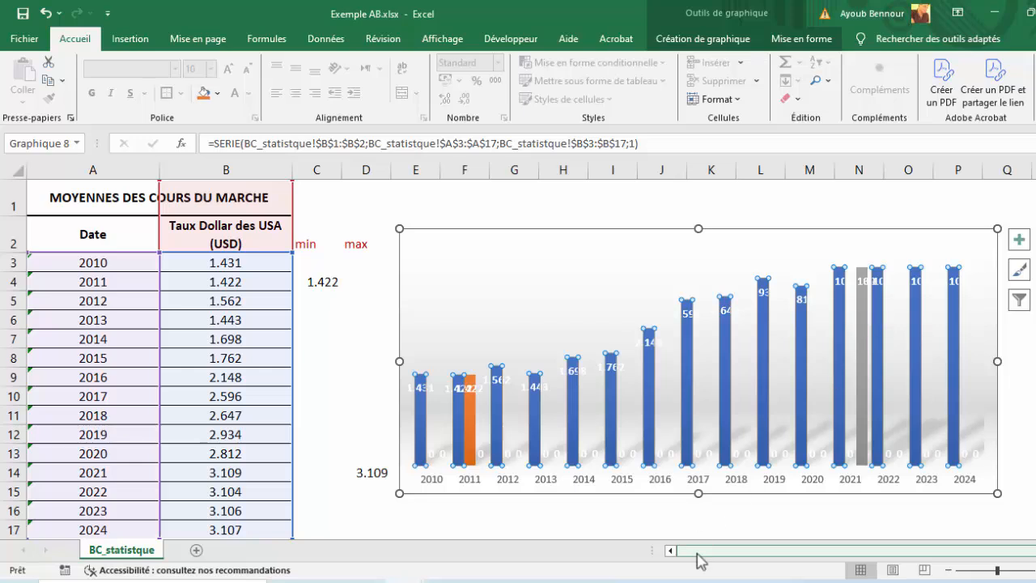
pyautogui.click(514, 510)
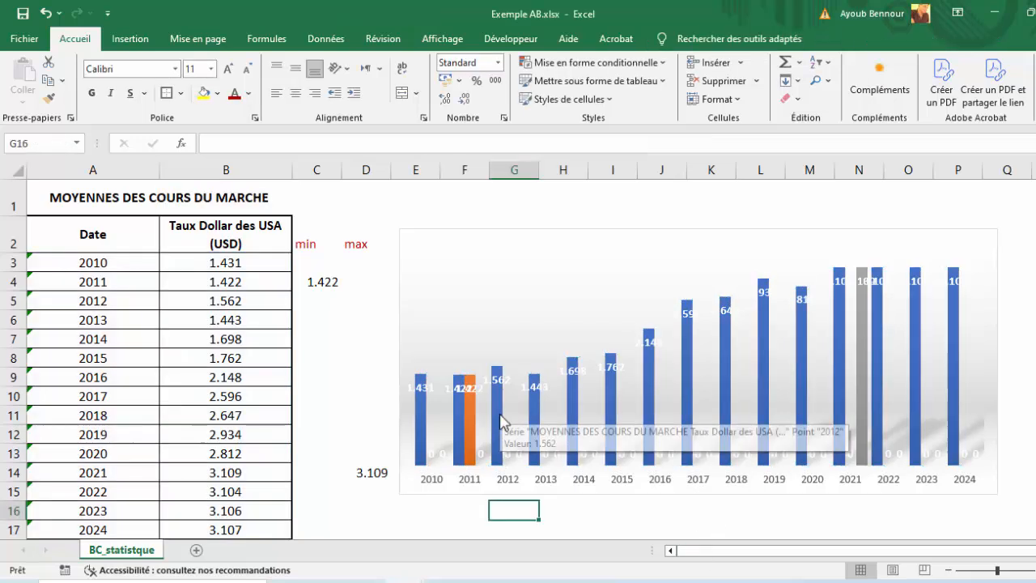
# Set the series overlap of the chart's main USD rate series to 100 %
pyautogui.click(652, 380)
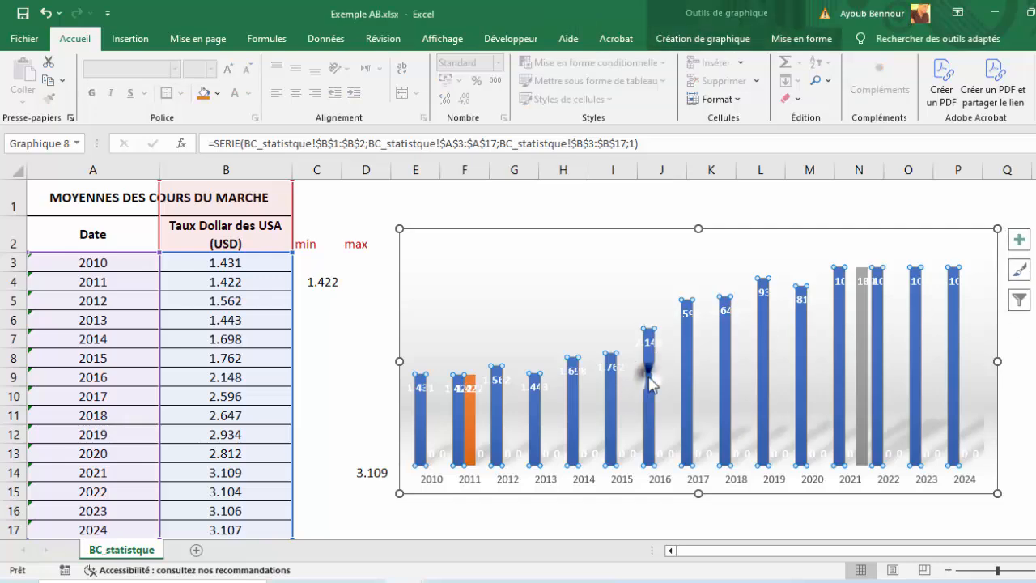
pyautogui.rightClick(643, 376)
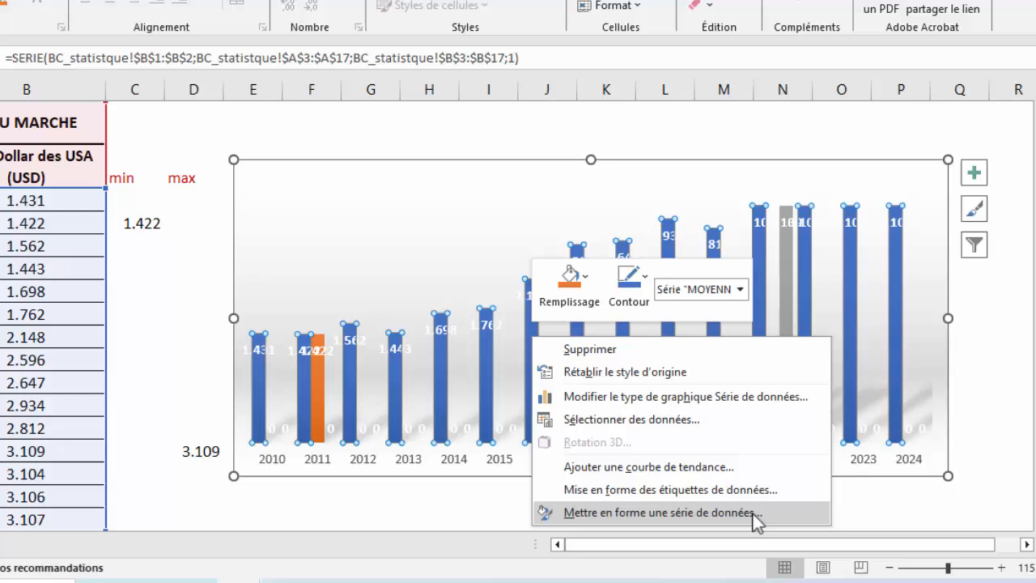
pyautogui.click(788, 527)
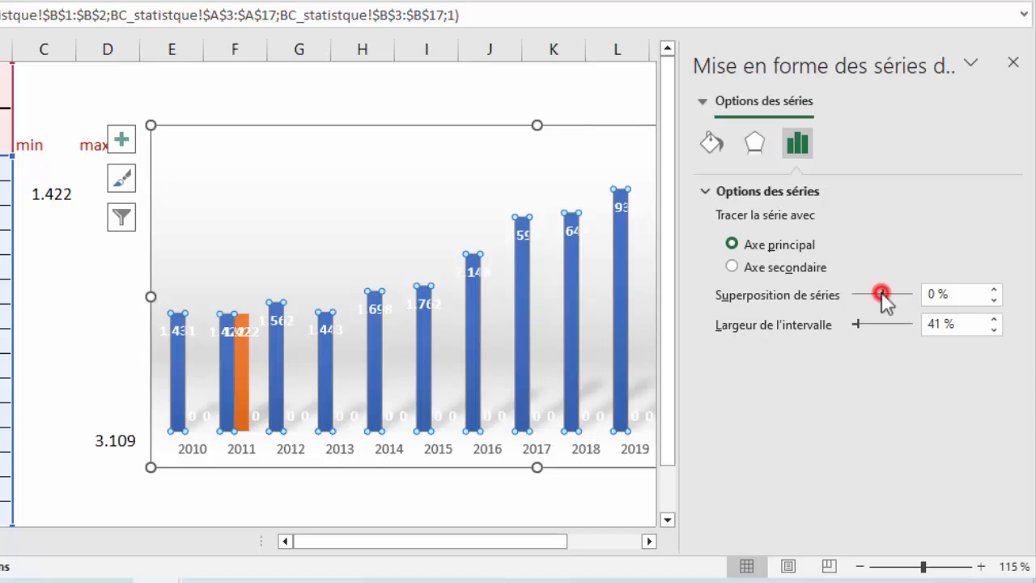
pyautogui.moveTo(881, 294); pyautogui.dragTo(912, 295)
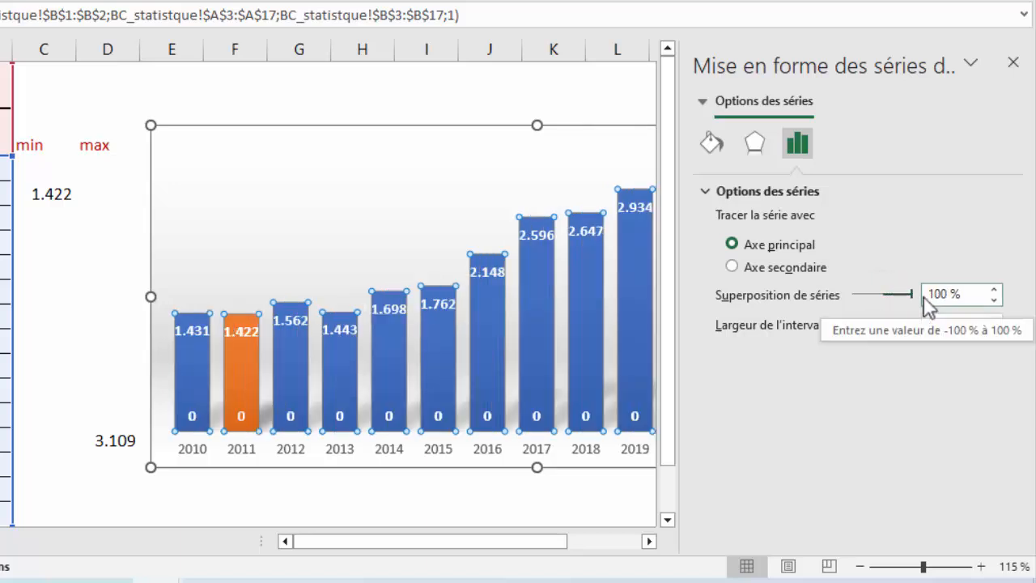
pyautogui.click(1016, 64)
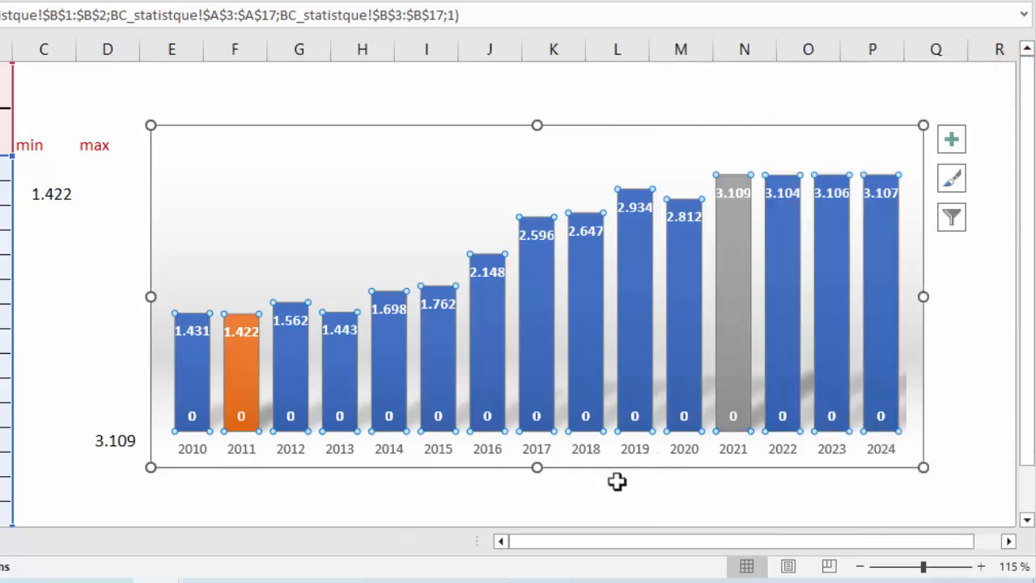
pyautogui.click(617, 485)
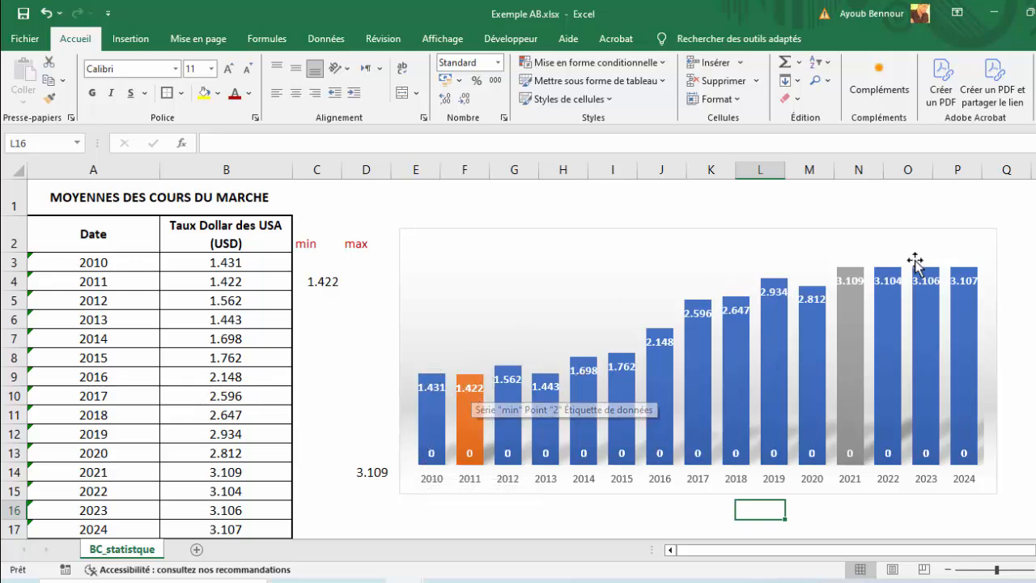
# Switch the max series' data labels to the custom number category with the type # ##0.00;[Rouge]# ##0.00
pyautogui.click(507, 455)
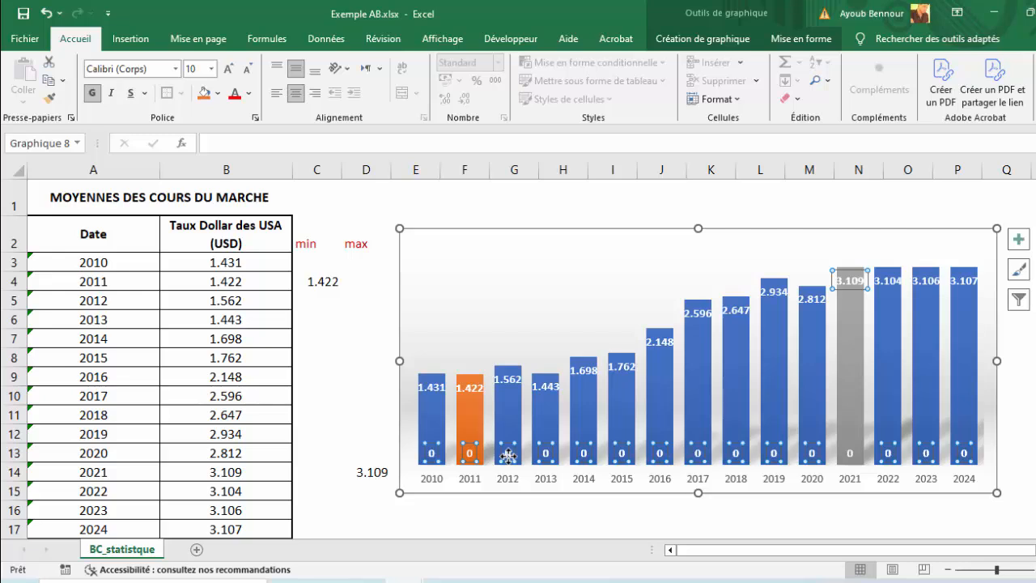
pyautogui.rightClick(507, 455)
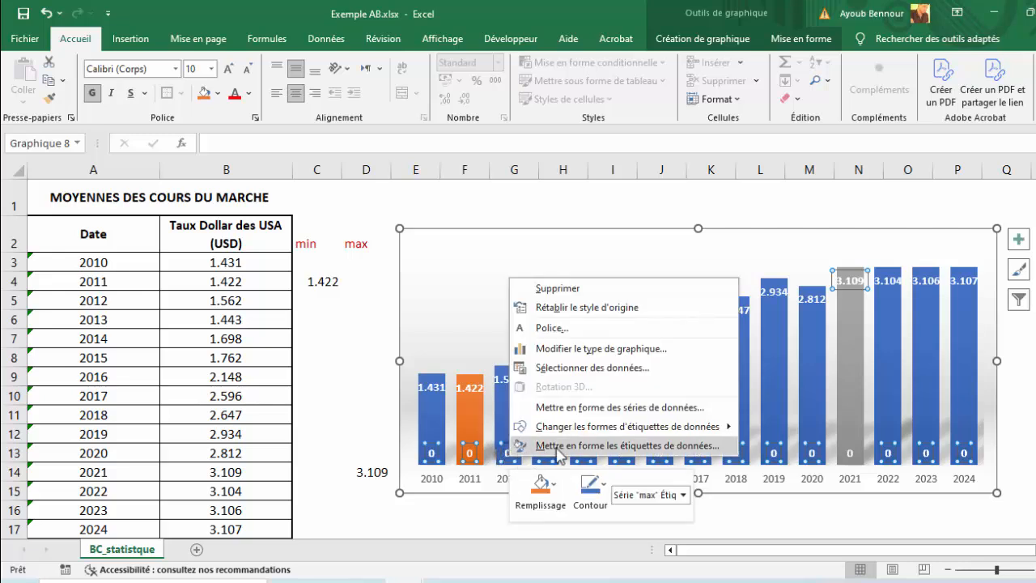
pyautogui.click(702, 446)
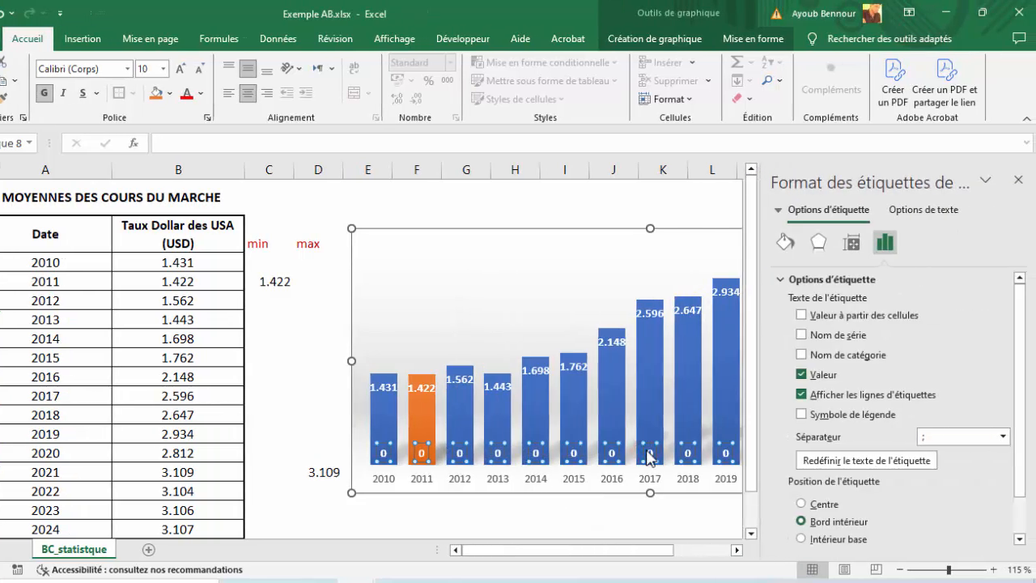
pyautogui.scroll(-1, 905, 482)
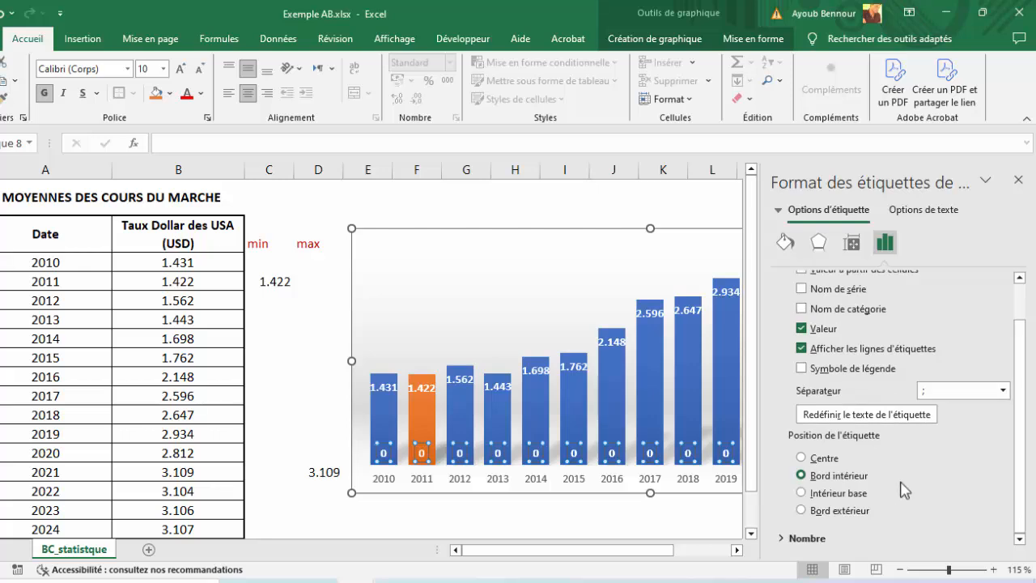
pyautogui.click(781, 538)
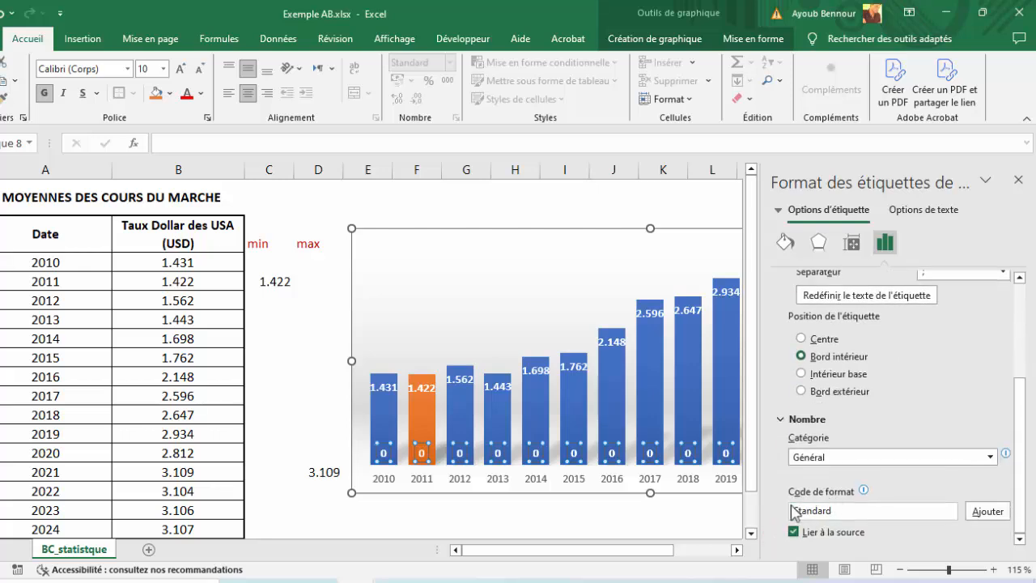
pyautogui.click(821, 458)
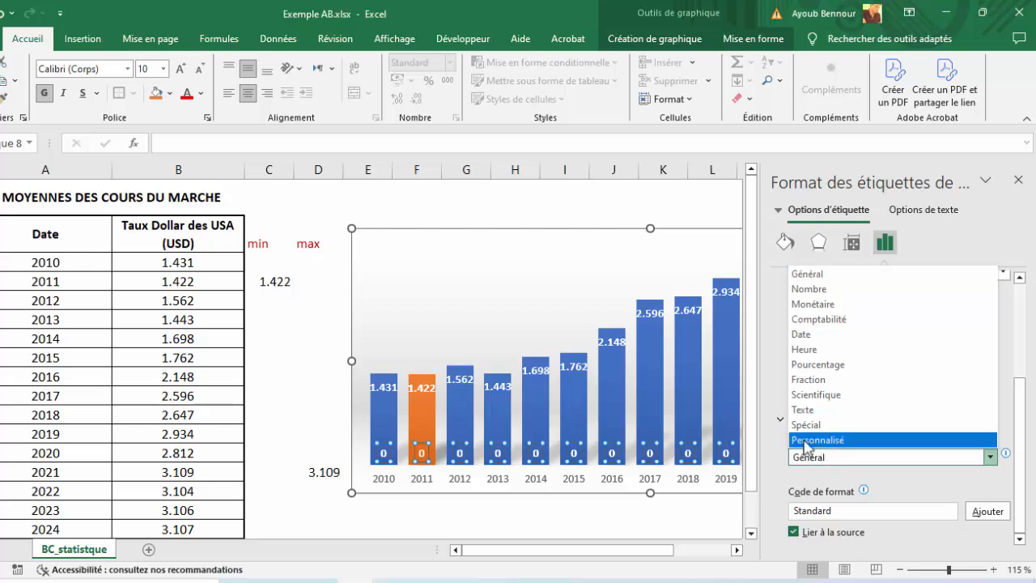
pyautogui.click(835, 439)
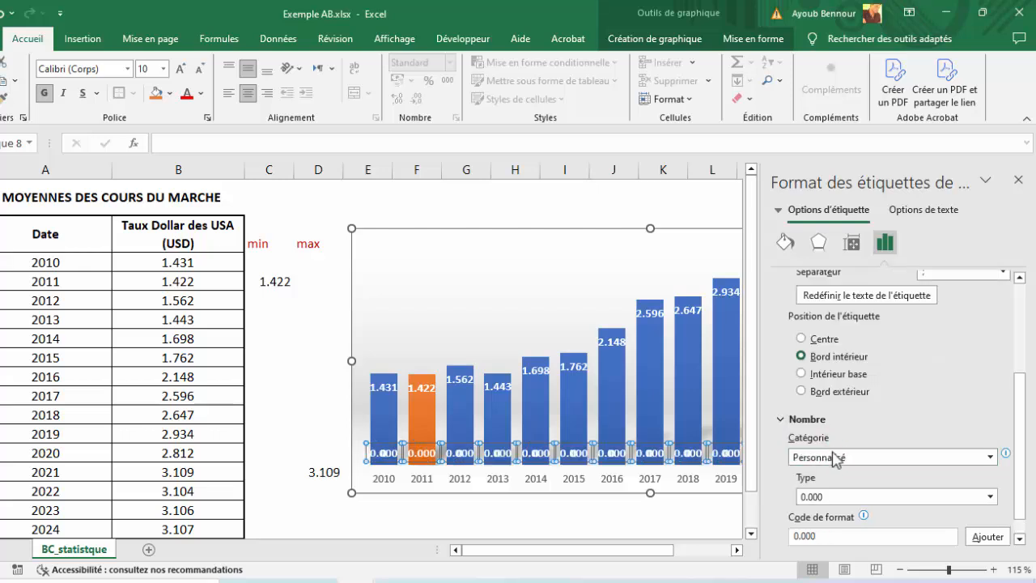
pyautogui.click(841, 497)
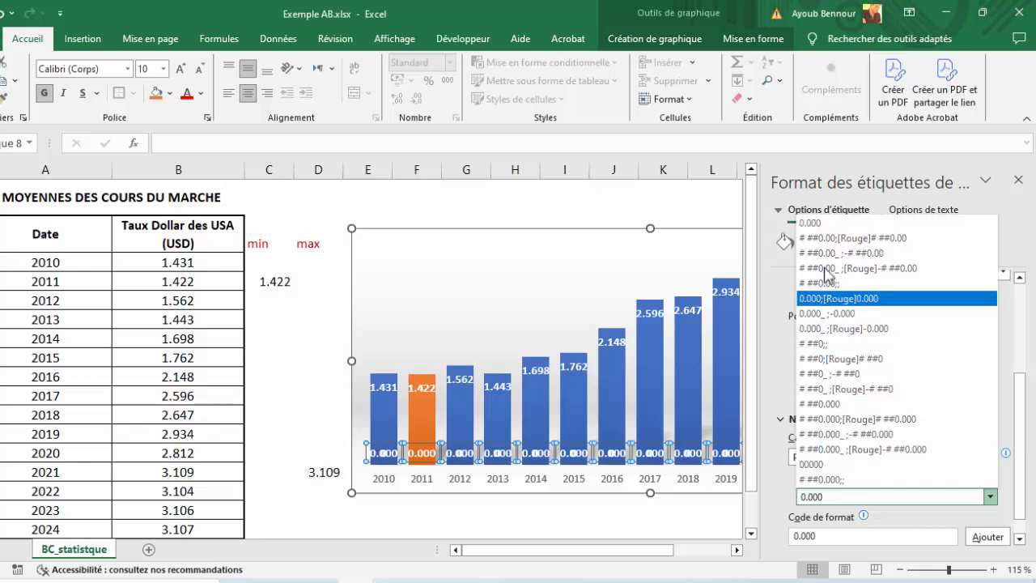
pyautogui.click(878, 238)
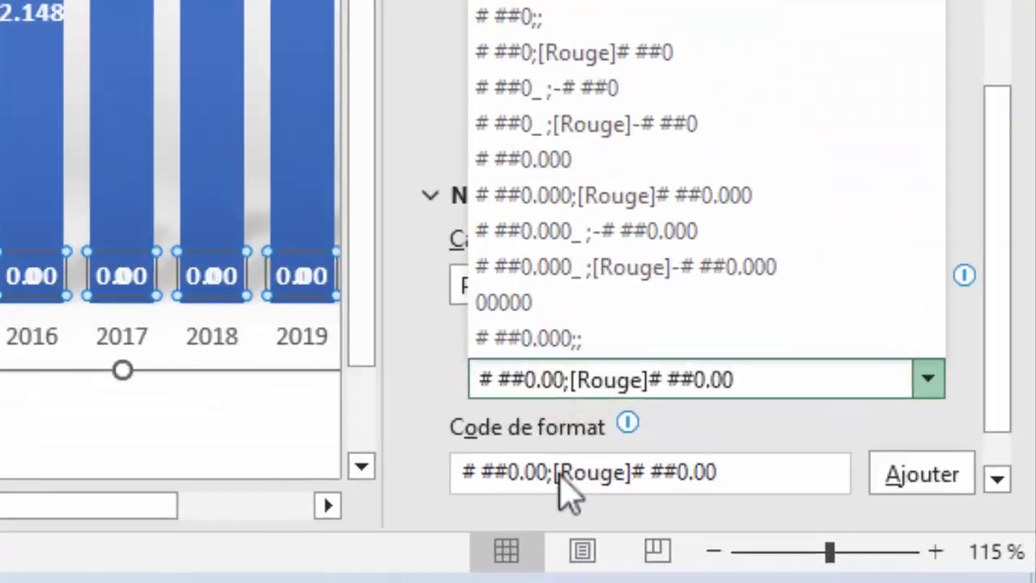
# Change the max series labels' format code to # ##0;; and add it as a custom format
pyautogui.click(834, 535)
pyautogui.moveTo(343, 423); pyautogui.dragTo(687, 469)
pyautogui.press('BackSpace')
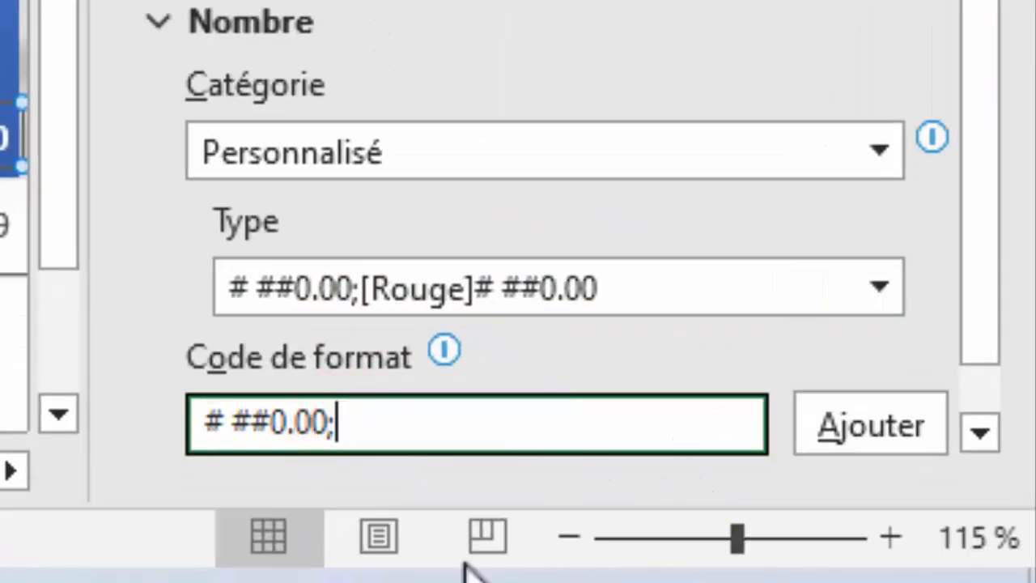
pyautogui.press('BackSpace')
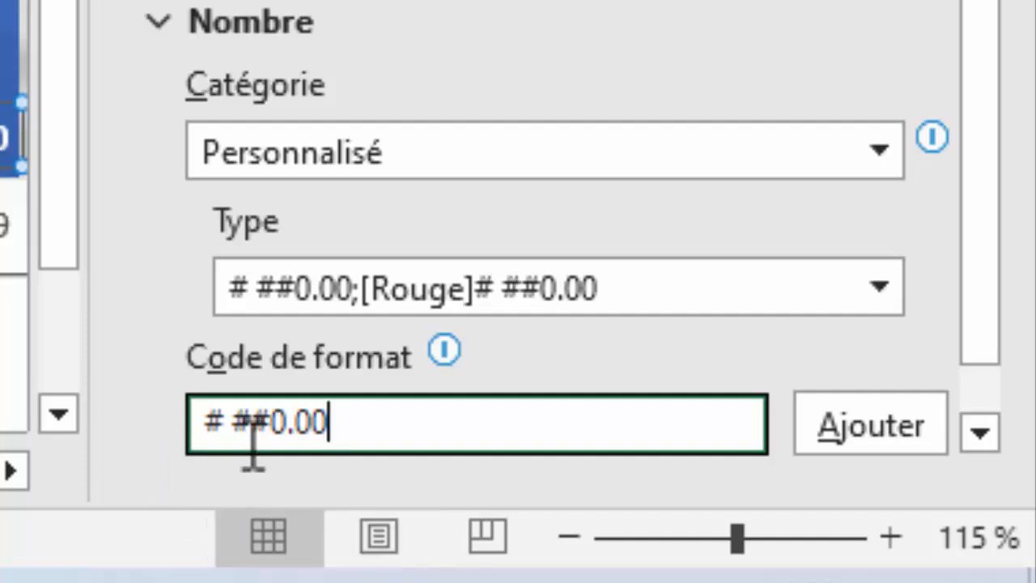
pyautogui.press('BackSpace')
pyautogui.press('BackSpace')
pyautogui.press('BackSpace')
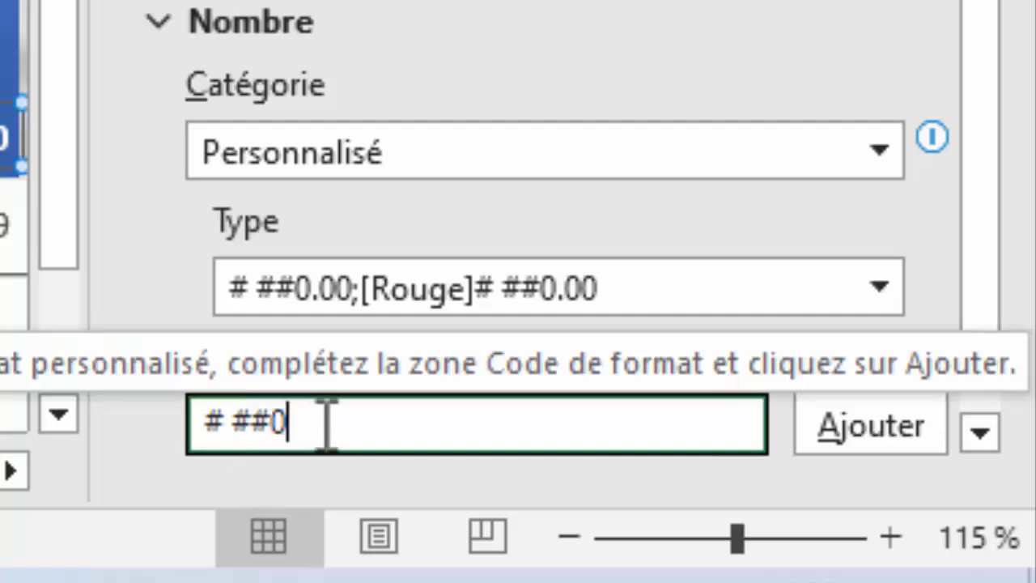
pyautogui.write(';;')
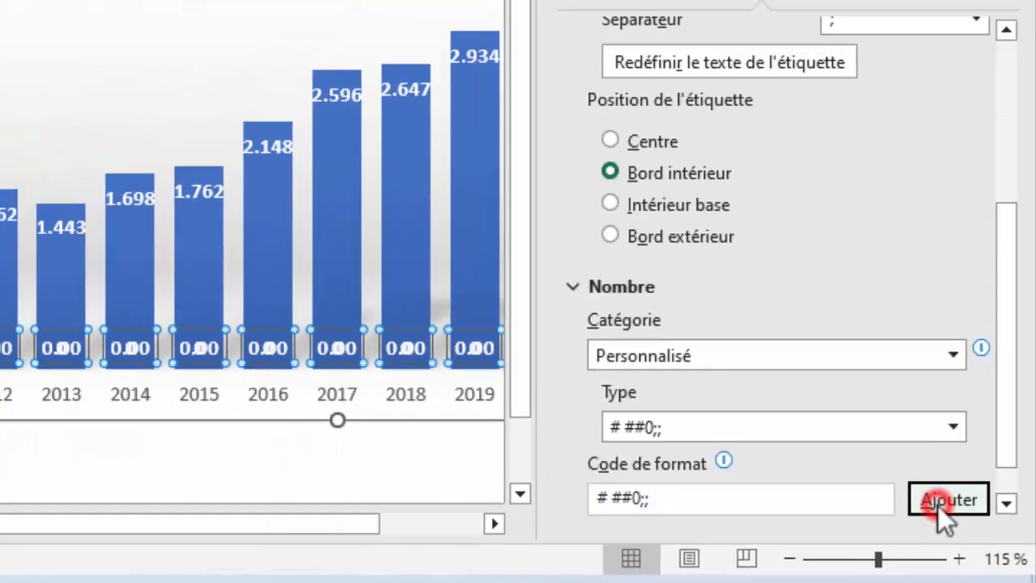
pyautogui.click(870, 424)
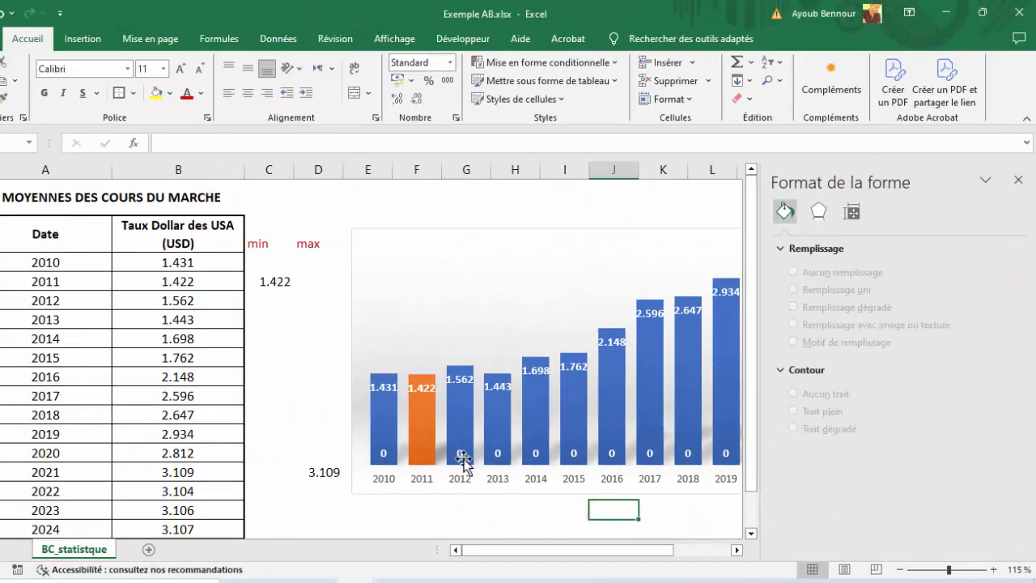
# Apply the custom number format # ##0;; to the min series' data labels
pyautogui.click(497, 452)
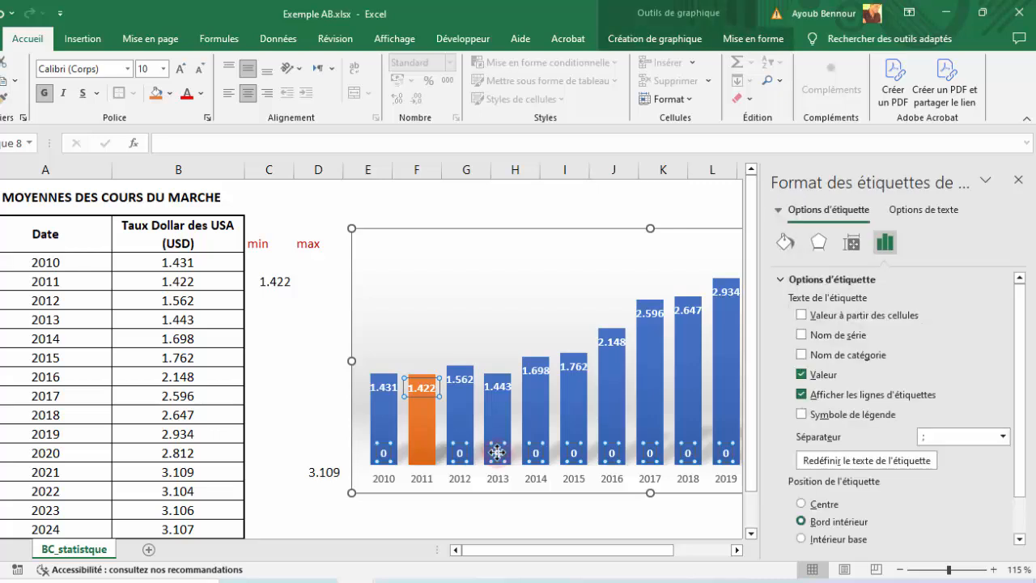
pyautogui.moveTo(1021, 464); pyautogui.dragTo(1026, 530)
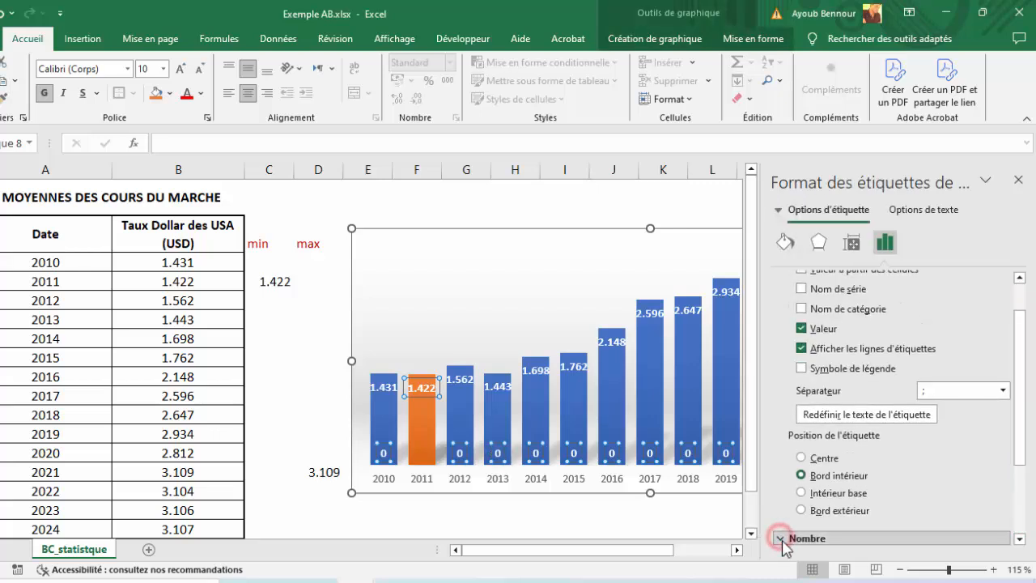
pyautogui.click(836, 537)
pyautogui.click(848, 458)
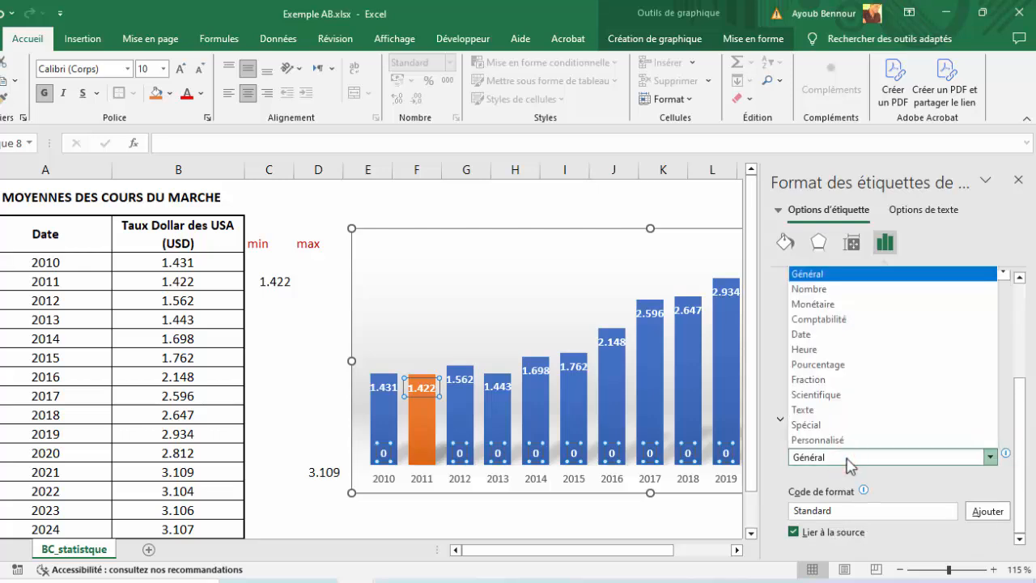
pyautogui.click(833, 439)
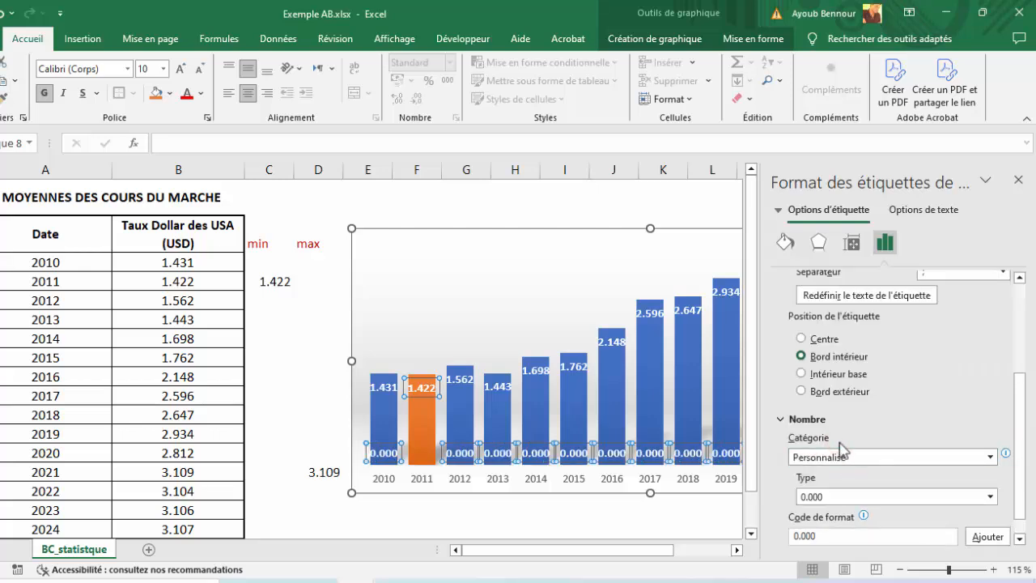
pyautogui.click(845, 497)
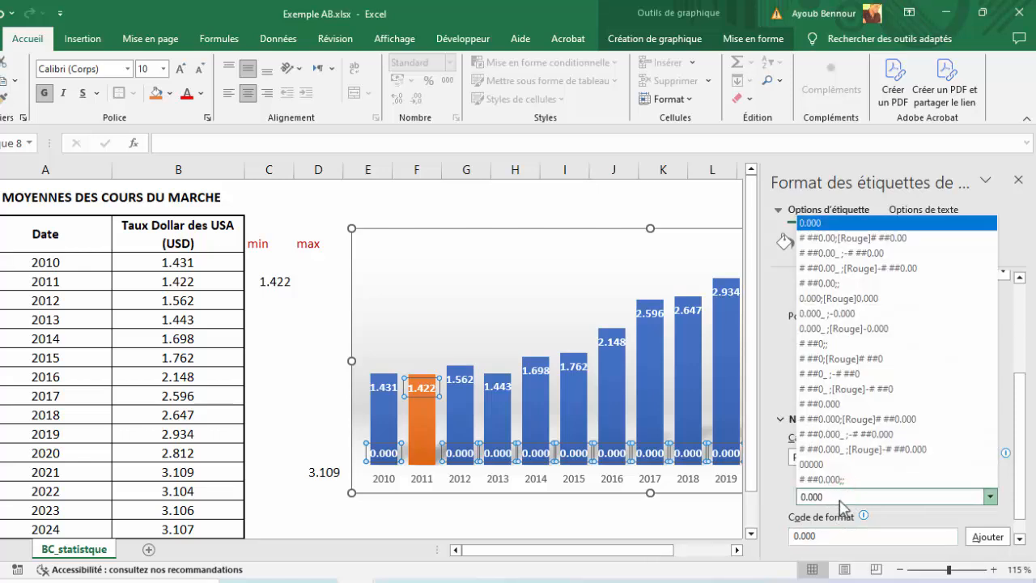
pyautogui.click(833, 343)
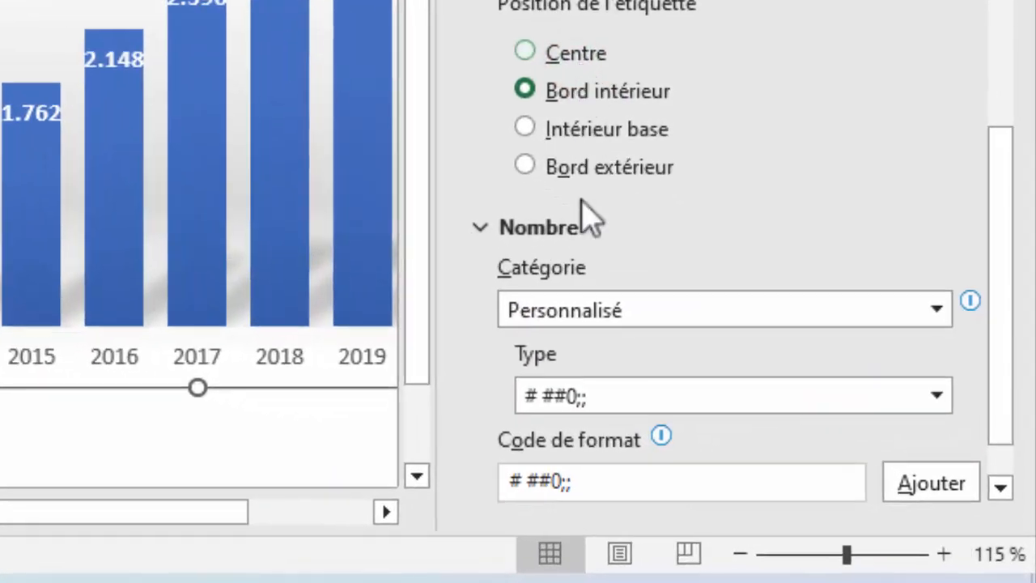
pyautogui.click(627, 496)
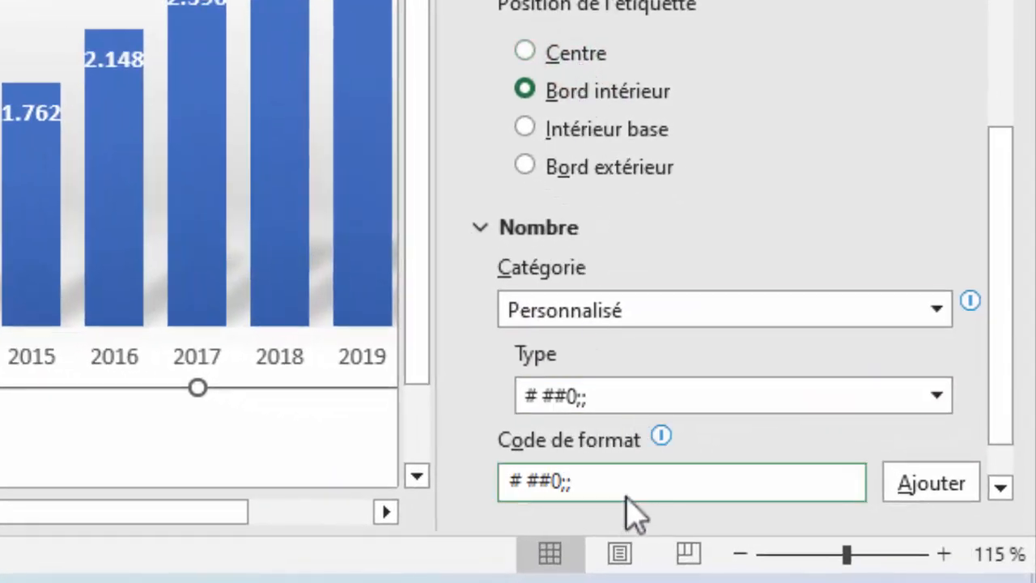
pyautogui.moveTo(964, 309)
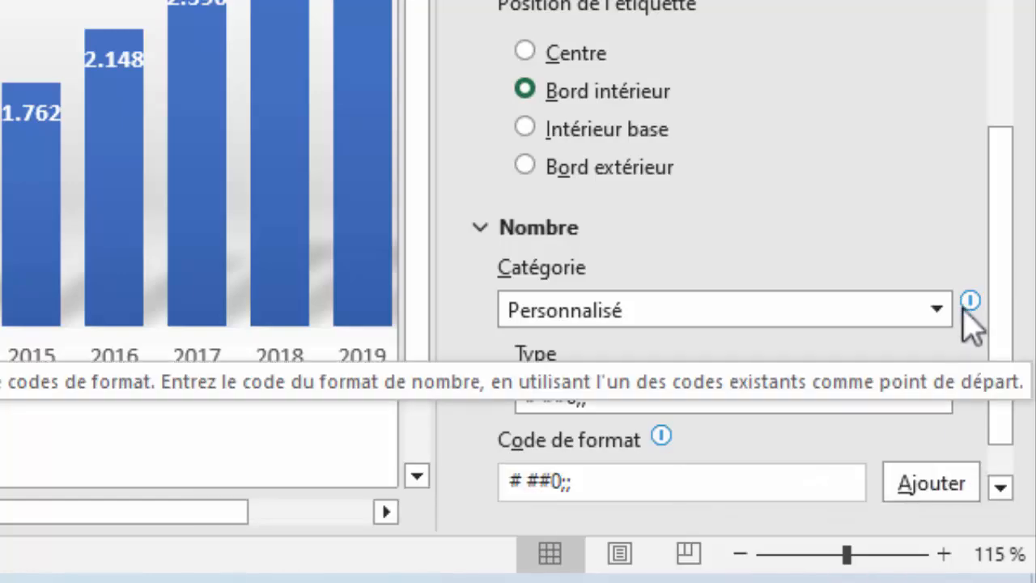
pyautogui.click(930, 483)
# Delete the data labels of the main USD rate series from the chart
pyautogui.click(0, 424)
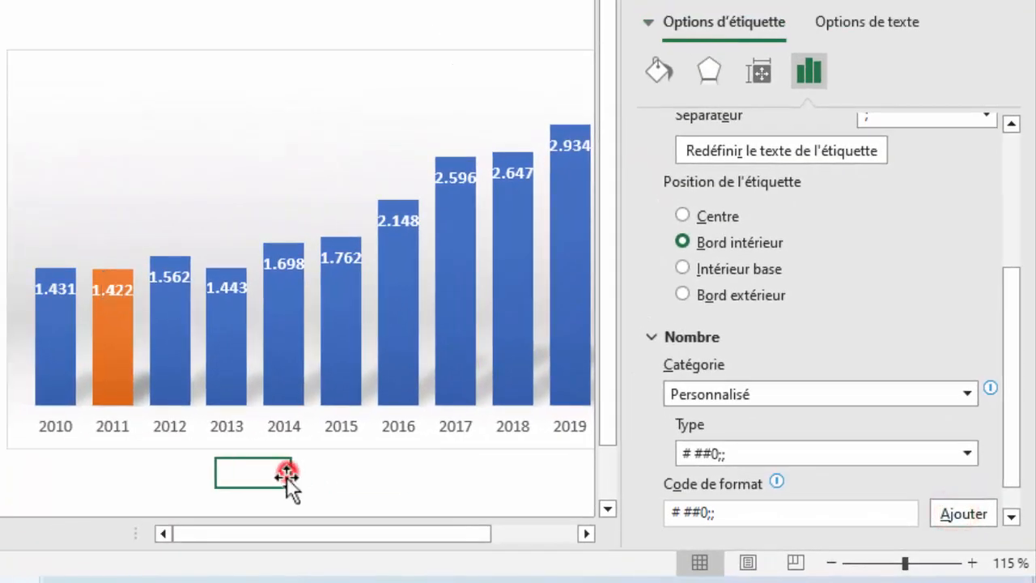
pyautogui.click(482, 533)
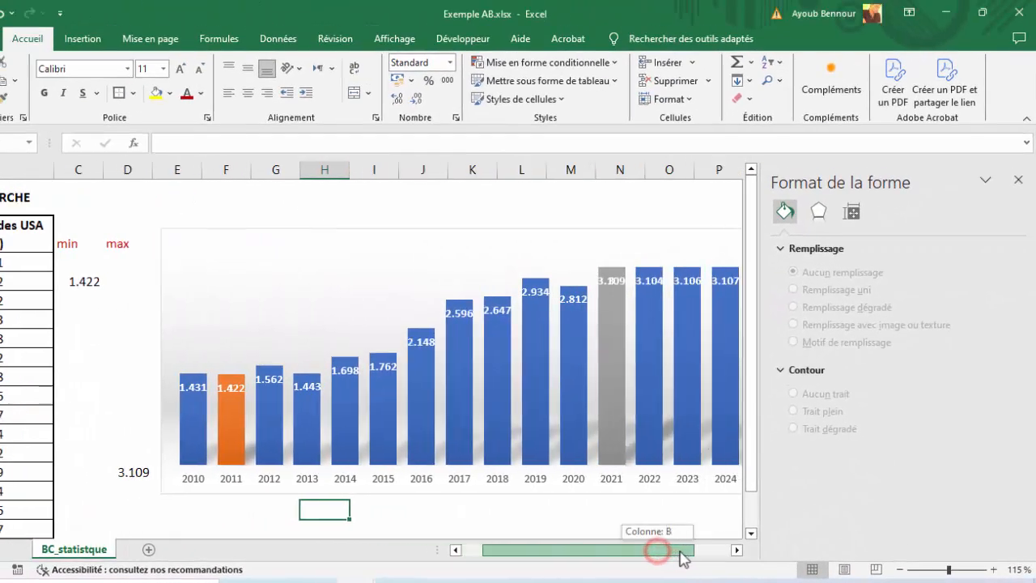
pyautogui.moveTo(681, 558); pyautogui.dragTo(688, 548)
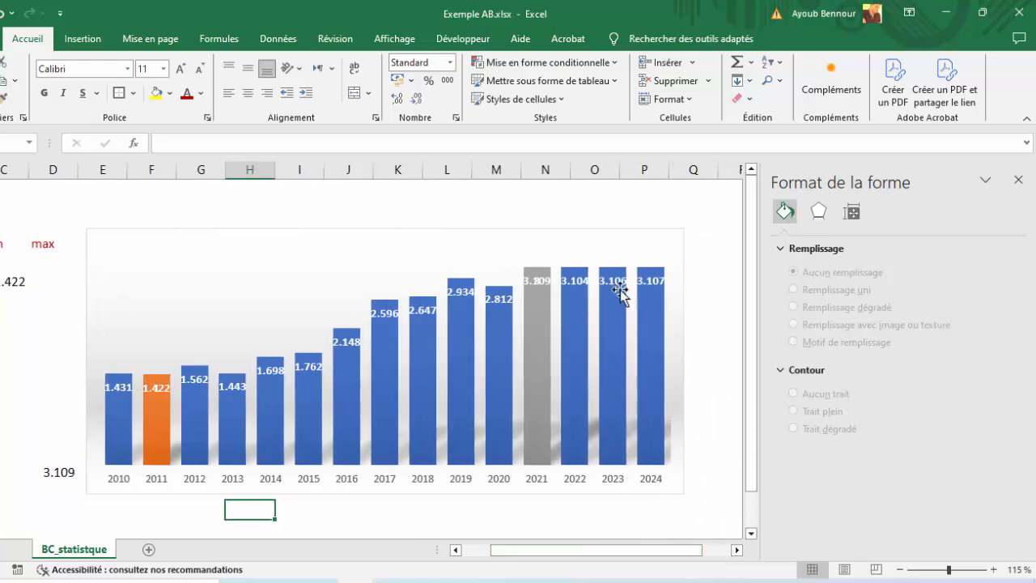
pyautogui.click(118, 389)
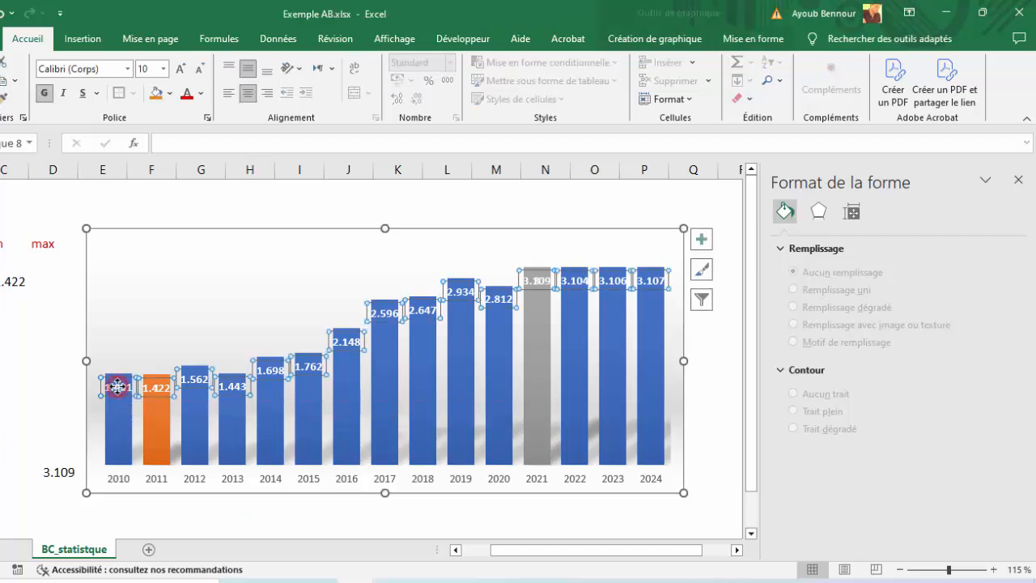
pyautogui.press('Delete')
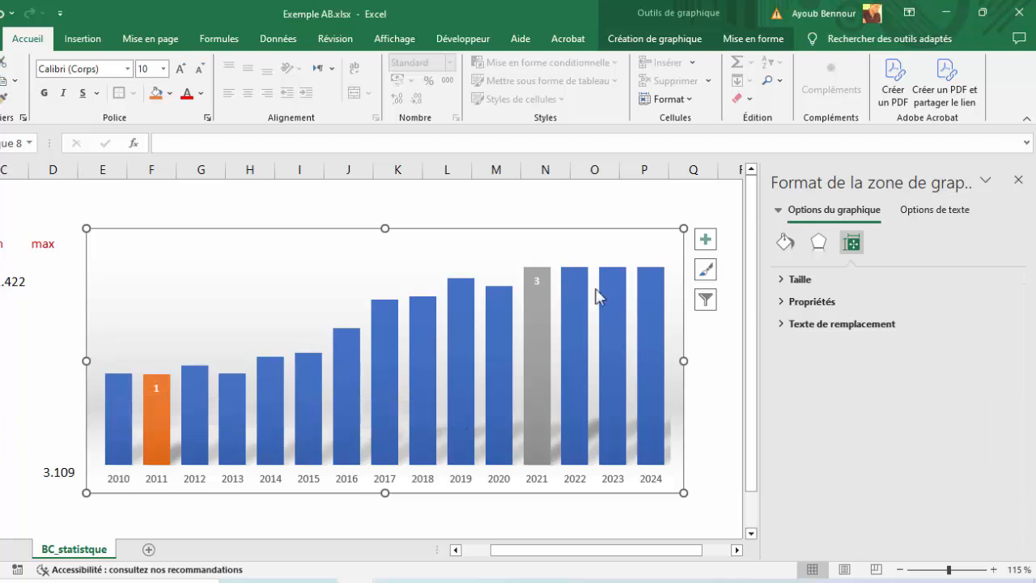
# Set the max series' data labels to the custom number format # ##0.000;;
pyautogui.click(153, 387)
pyautogui.click(538, 283)
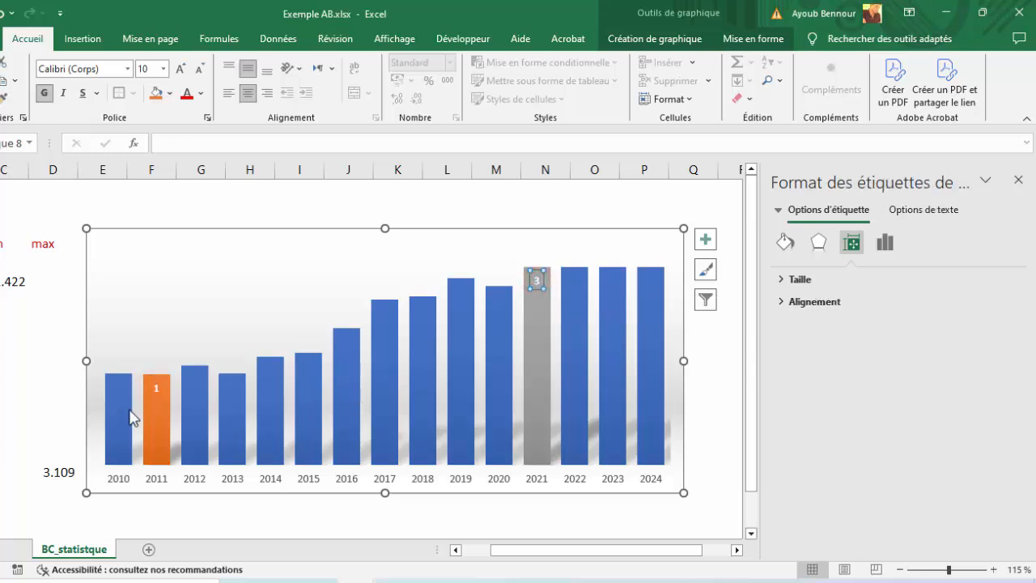
pyautogui.moveTo(534, 551); pyautogui.dragTo(518, 555)
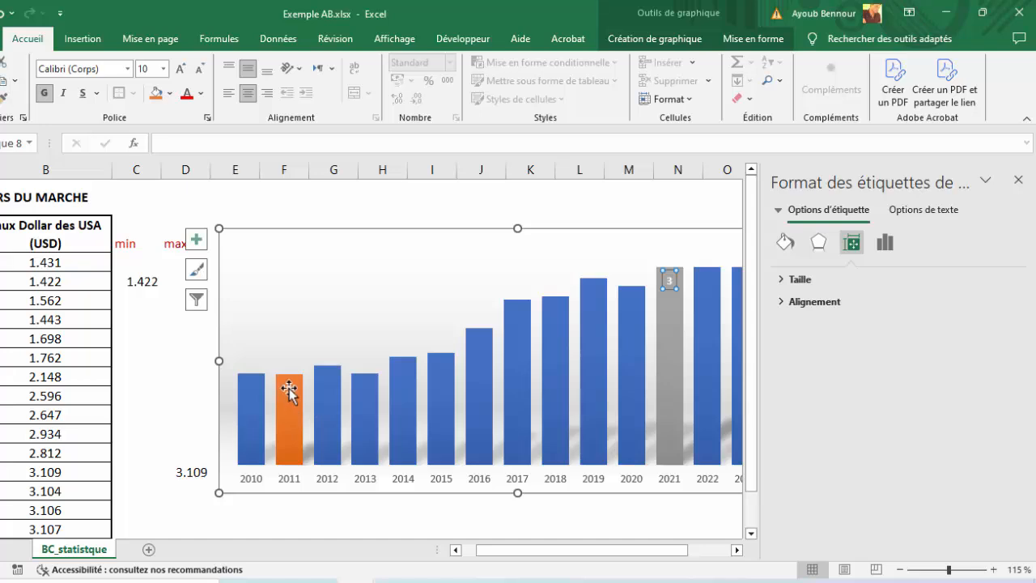
pyautogui.click(288, 388)
pyautogui.rightClick(283, 383)
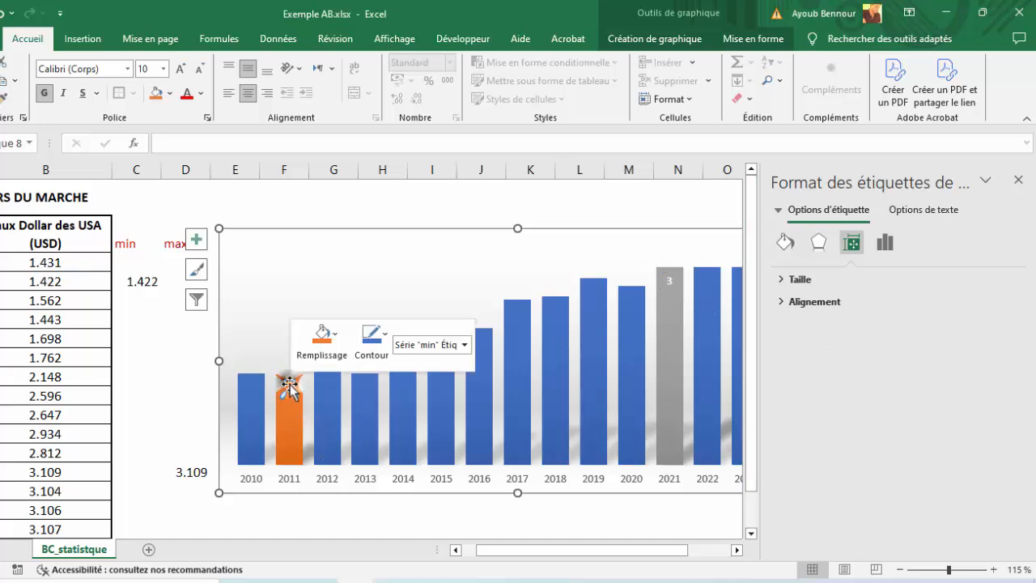
pyautogui.click(428, 550)
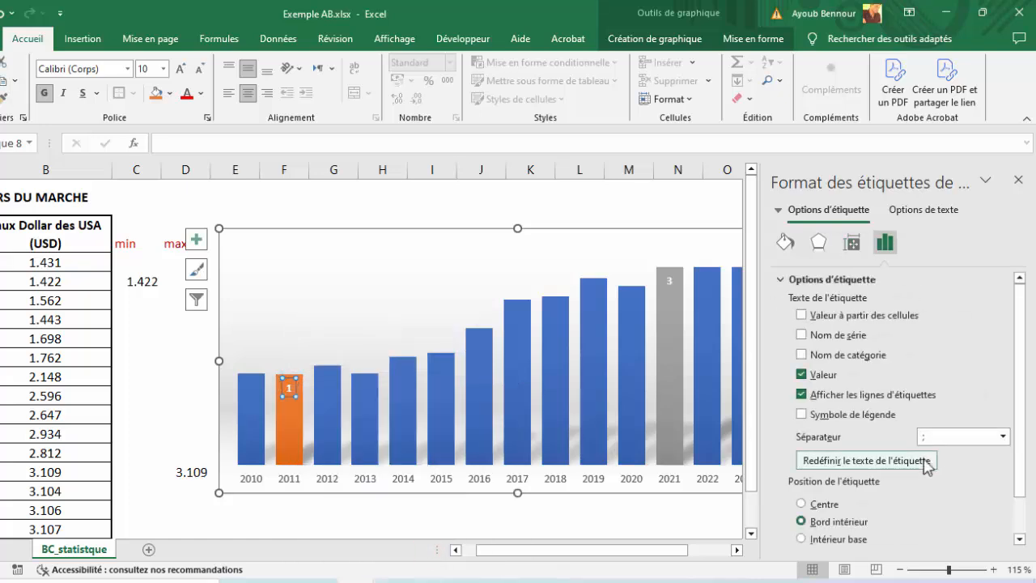
pyautogui.scroll(-1, 918, 469)
pyautogui.click(779, 538)
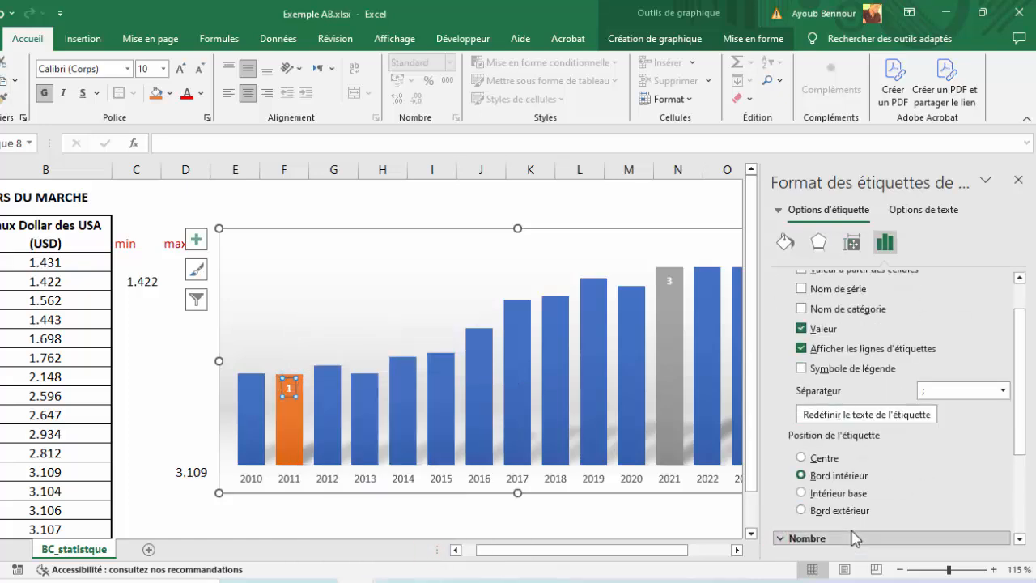
pyautogui.click(850, 471)
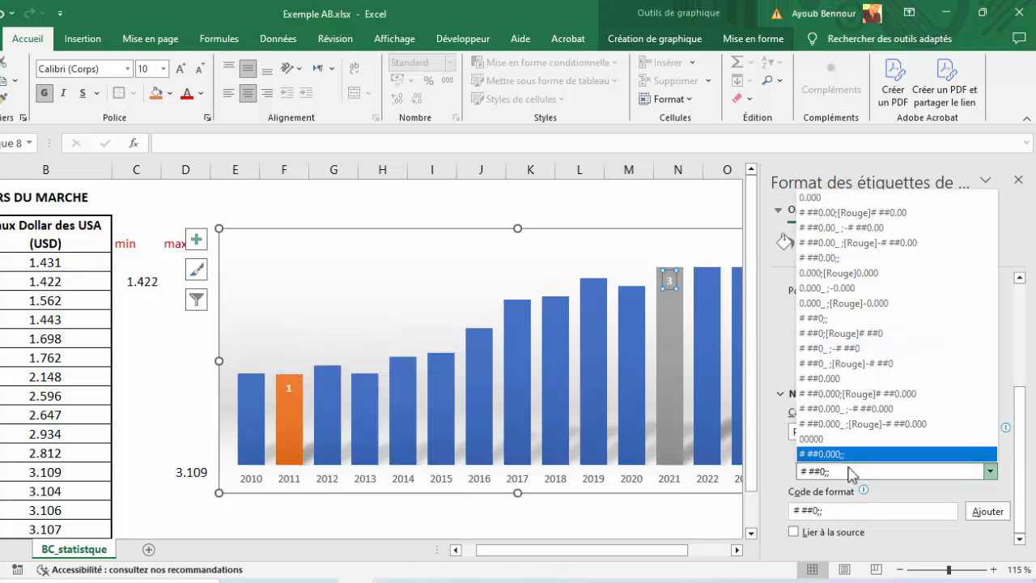
pyautogui.click(846, 455)
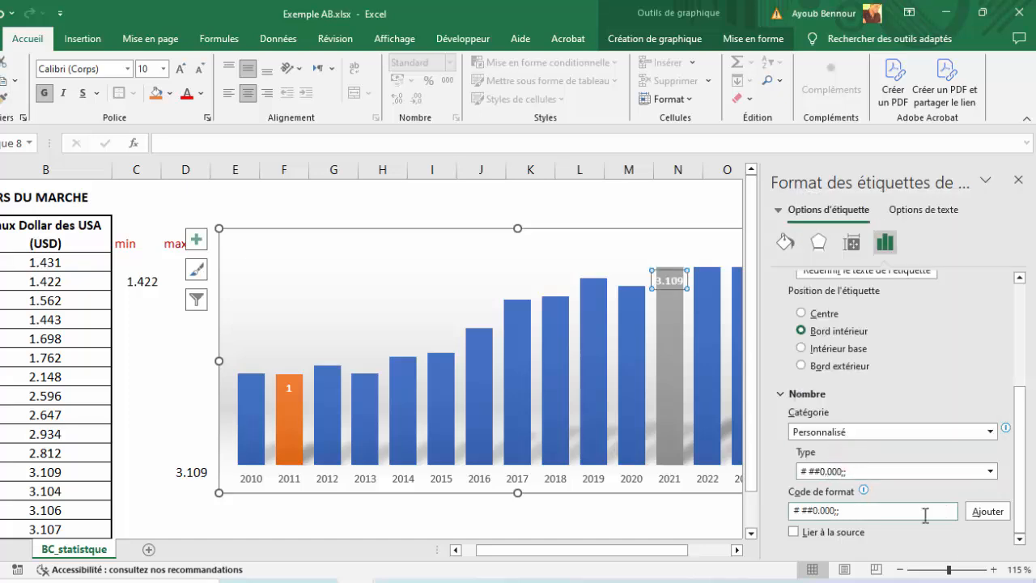
# Apply the custom number format # ##0.000;; to the min series' data labels and close the formatting pane
pyautogui.click(287, 387)
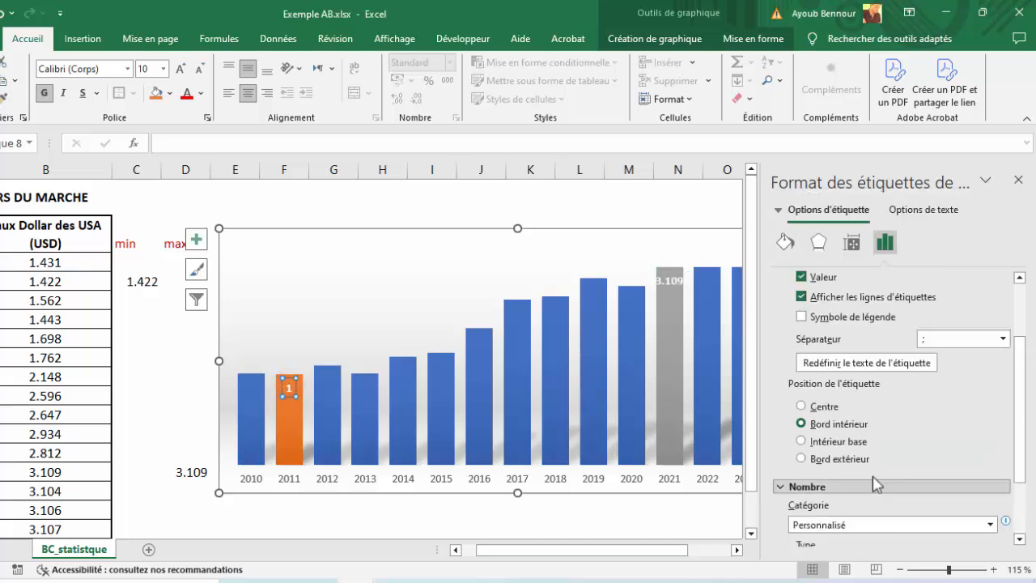
pyautogui.scroll(-4, 855, 518)
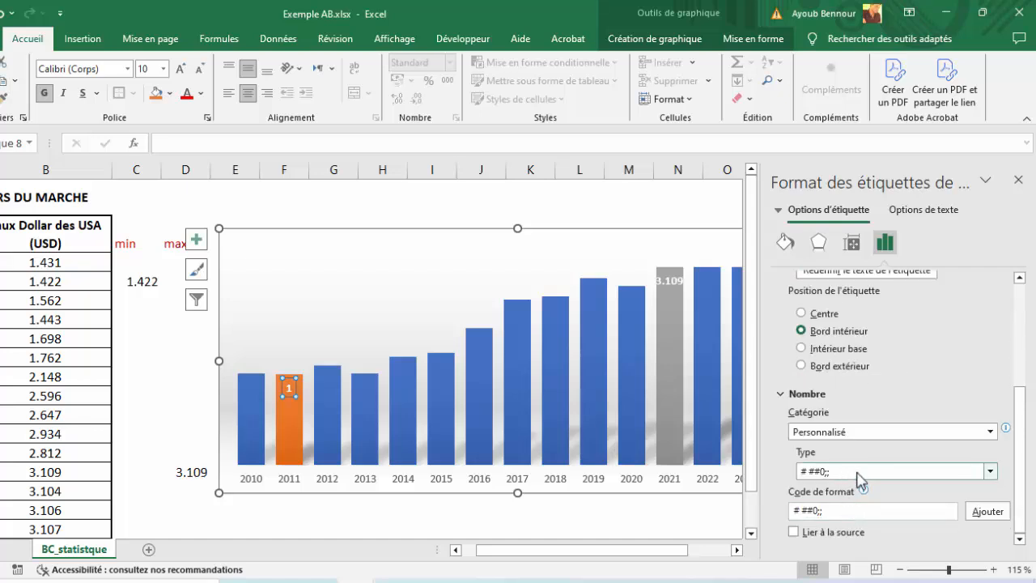
pyautogui.click(858, 474)
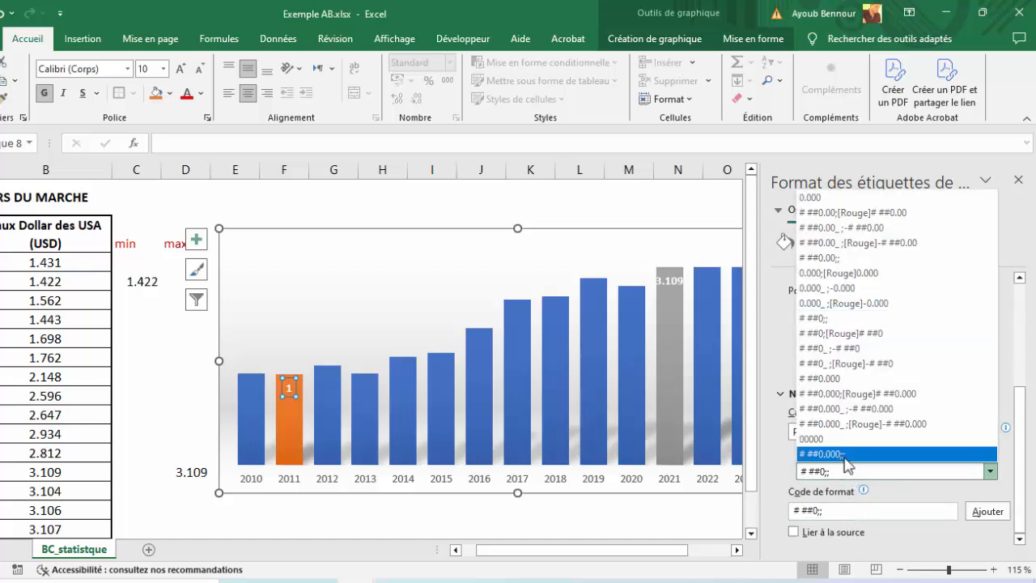
pyautogui.click(845, 455)
pyautogui.click(986, 511)
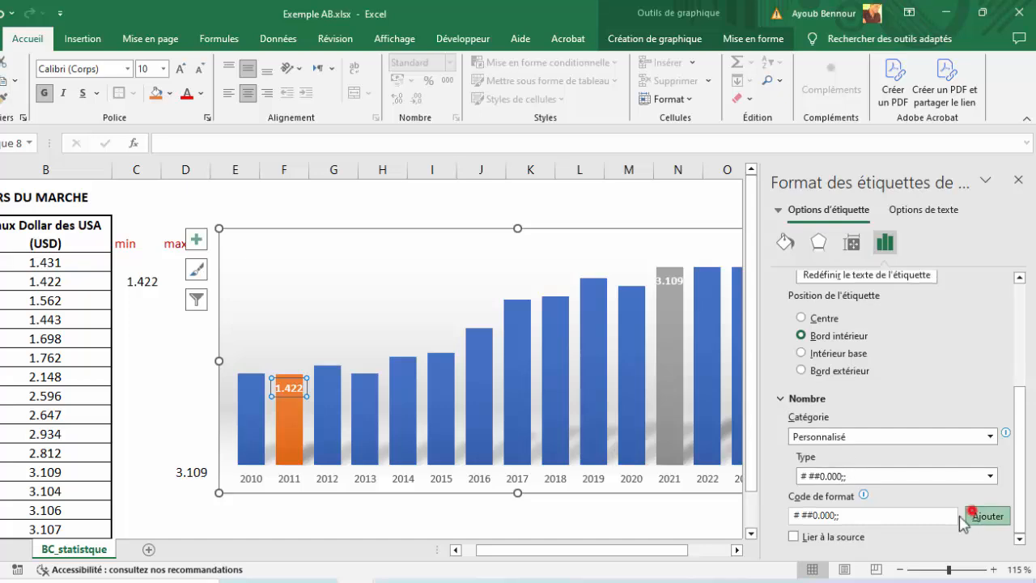
pyautogui.click(475, 523)
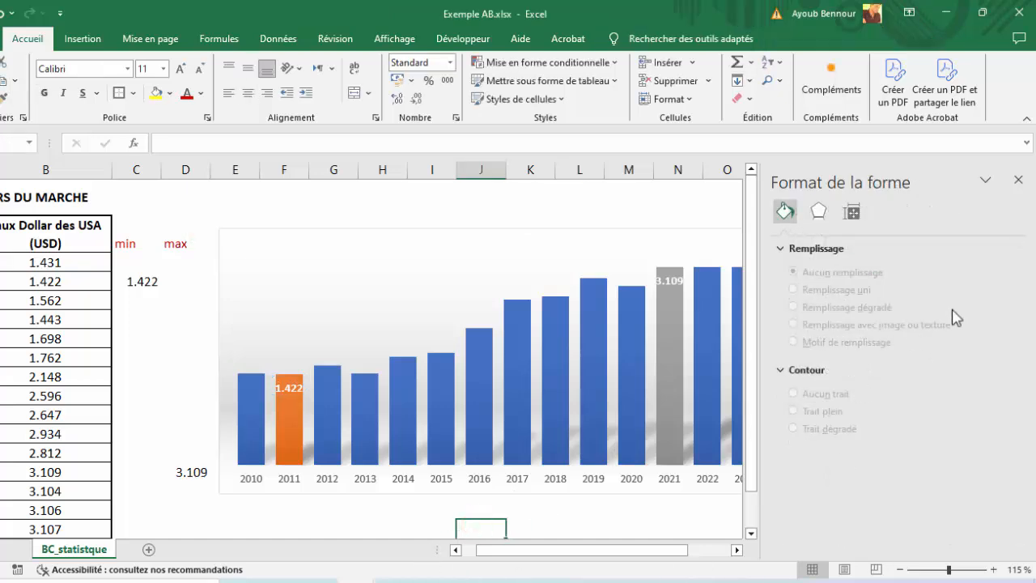
pyautogui.click(1018, 180)
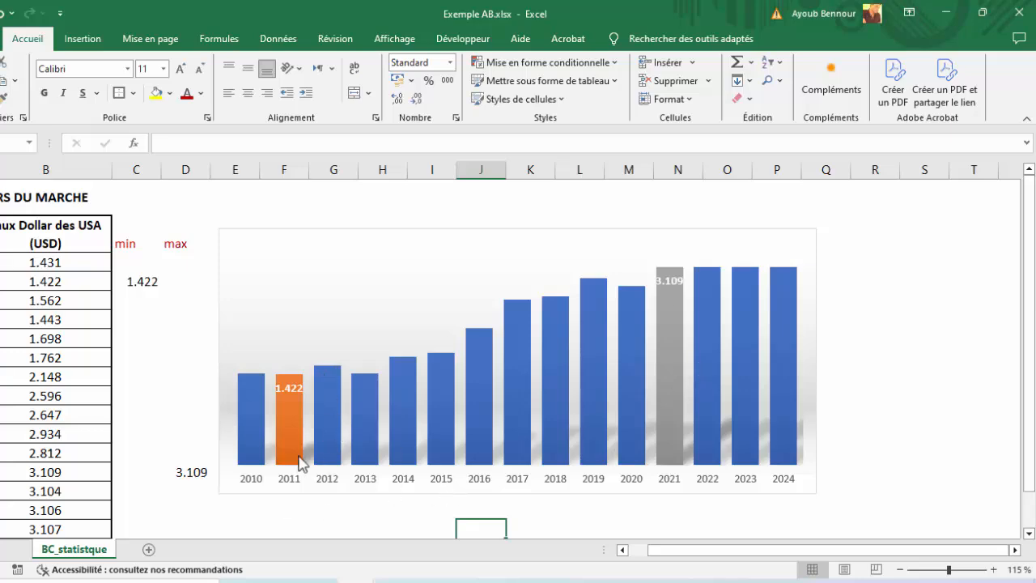
# Change the shape of the max series' data labels to a rounded-corner rectangle
pyautogui.click(291, 389)
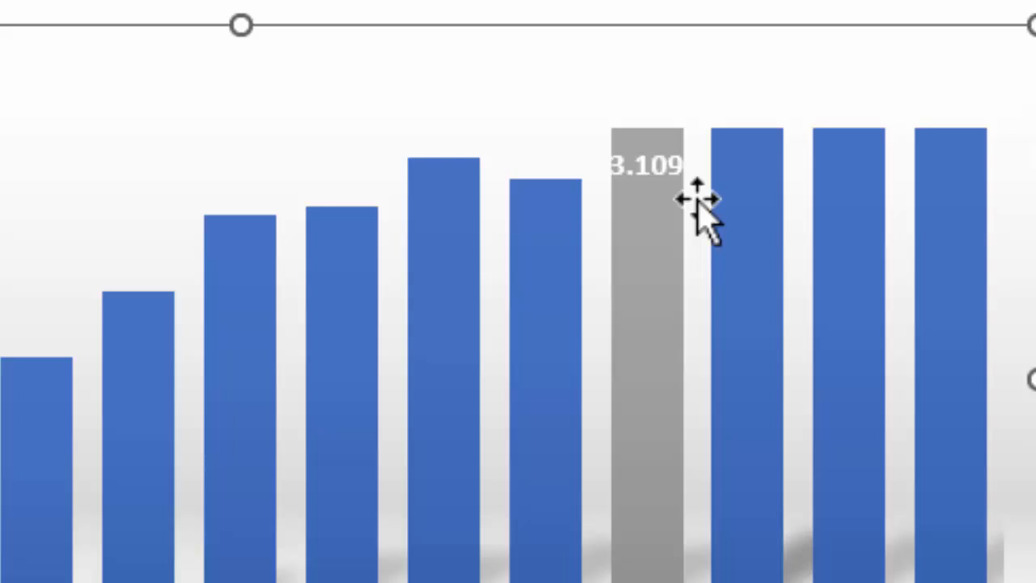
pyautogui.click(629, 175)
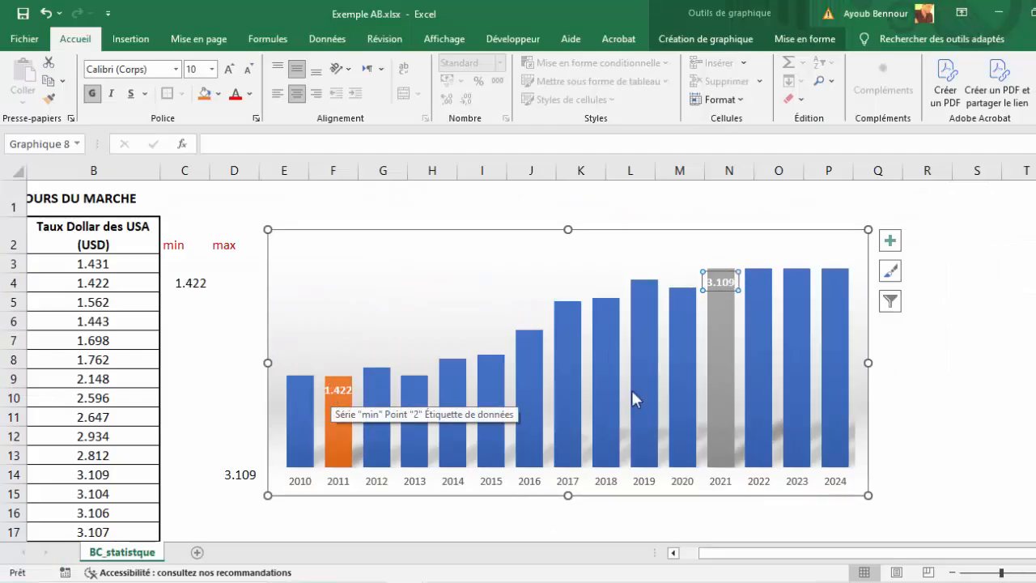
pyautogui.click(542, 524)
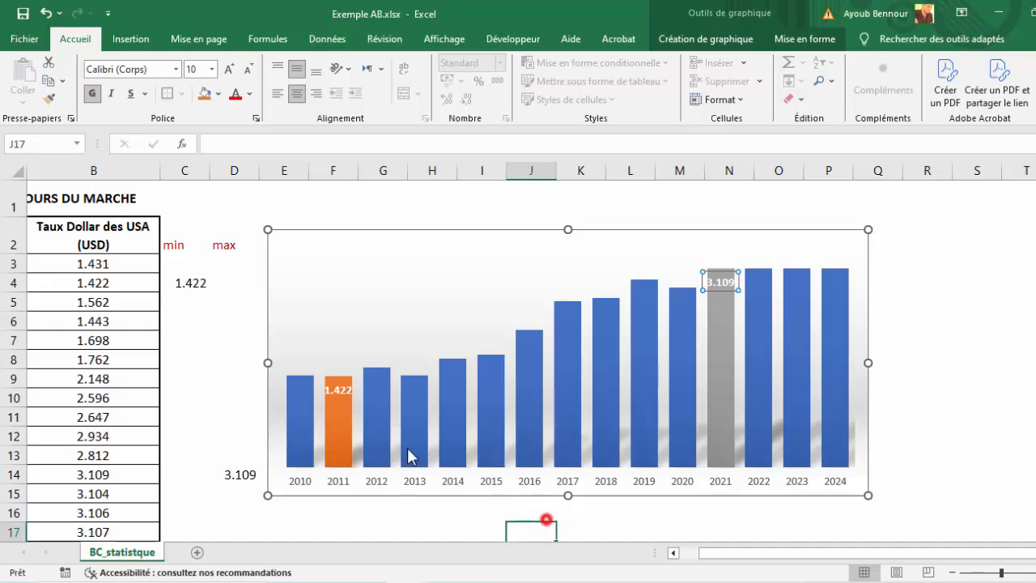
pyautogui.click(722, 280)
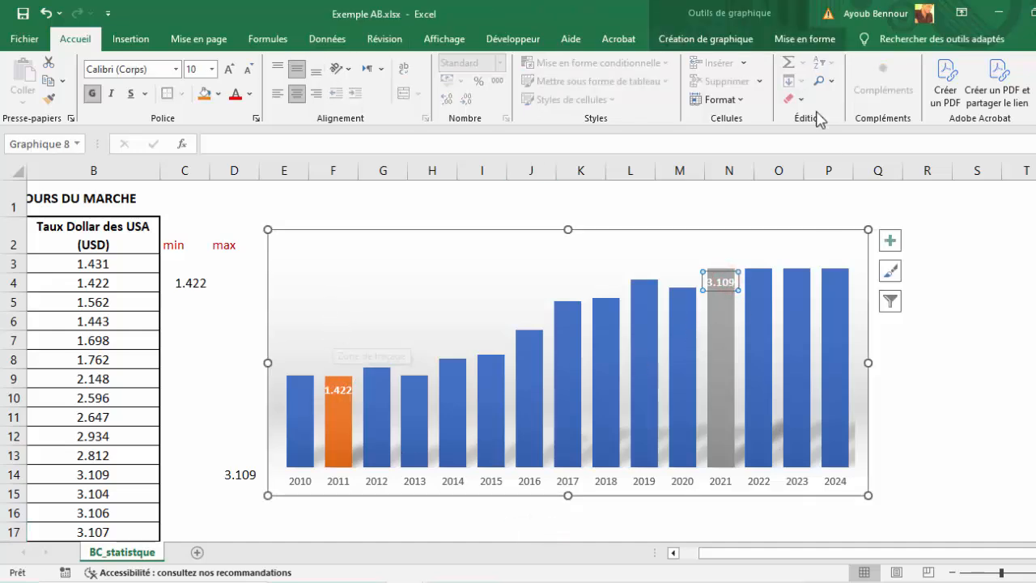
pyautogui.click(805, 40)
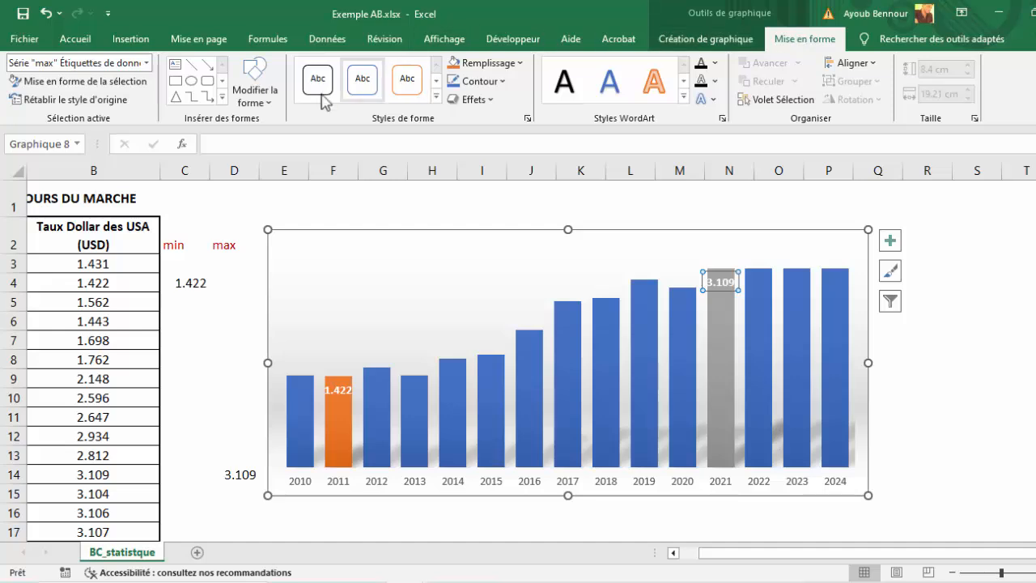
pyautogui.click(256, 96)
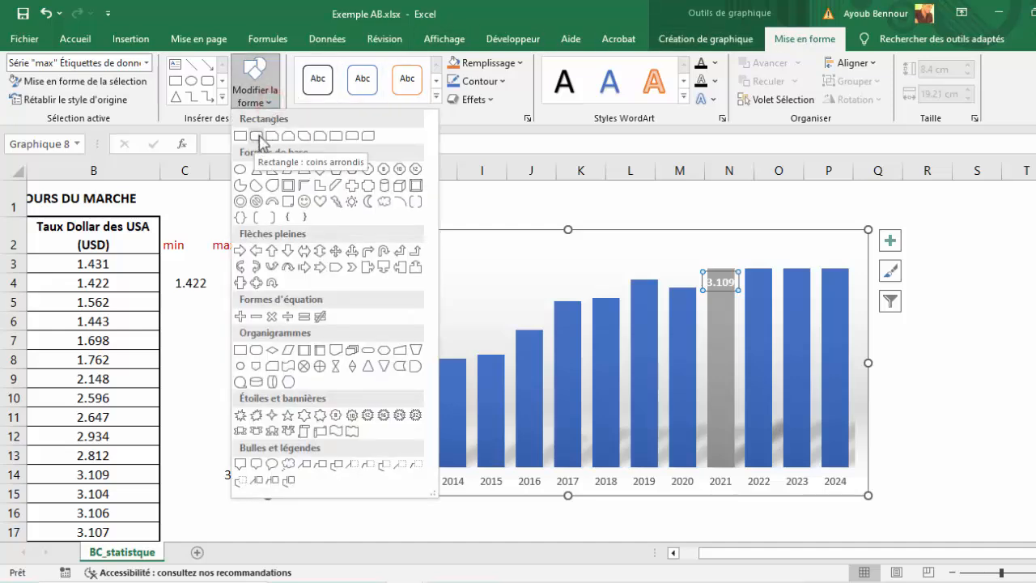
pyautogui.click(257, 136)
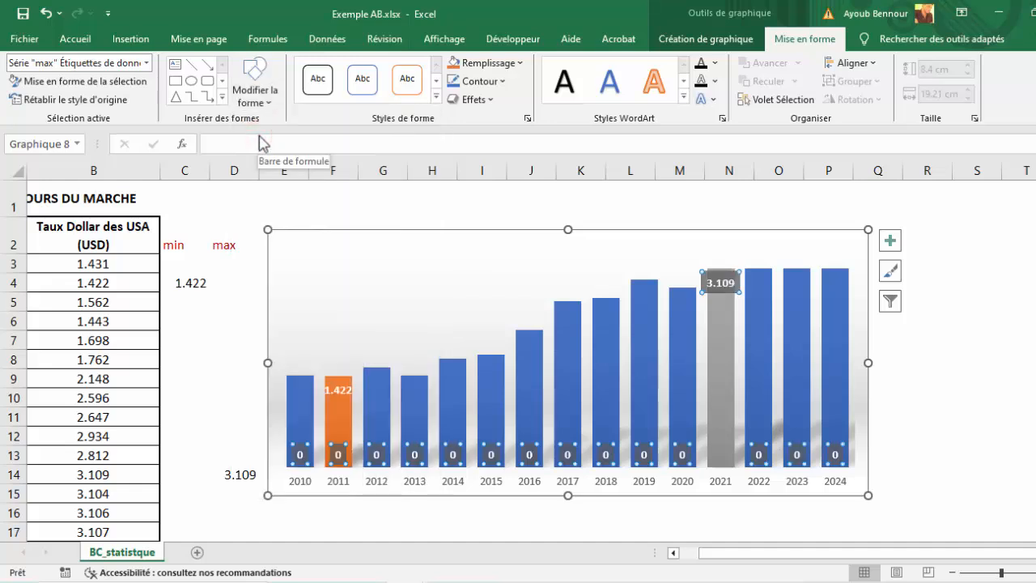
# Give the min series' data labels the rounded-corner rectangle shape and deselect the chart
pyautogui.click(338, 390)
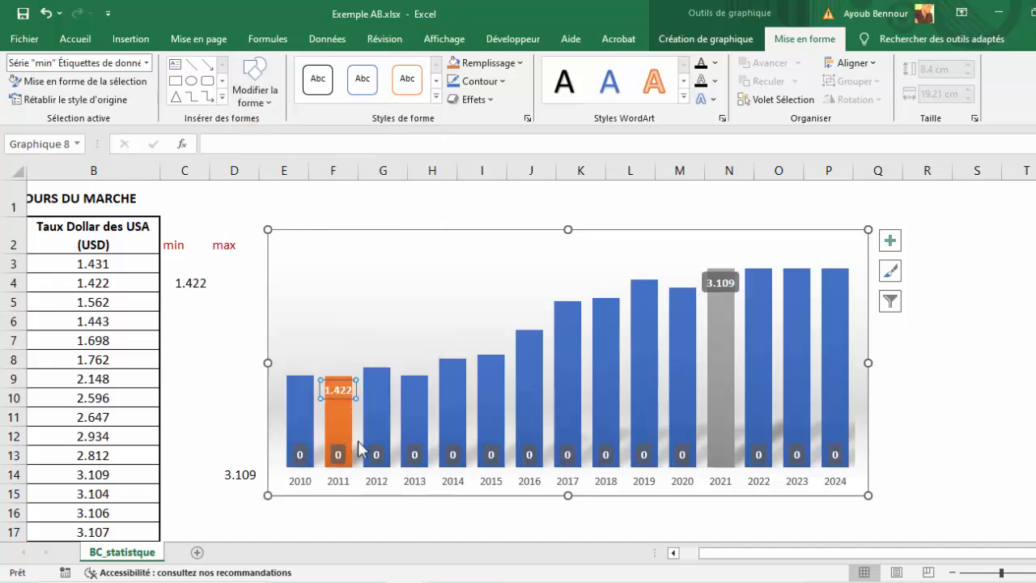
pyautogui.click(272, 104)
pyautogui.click(256, 136)
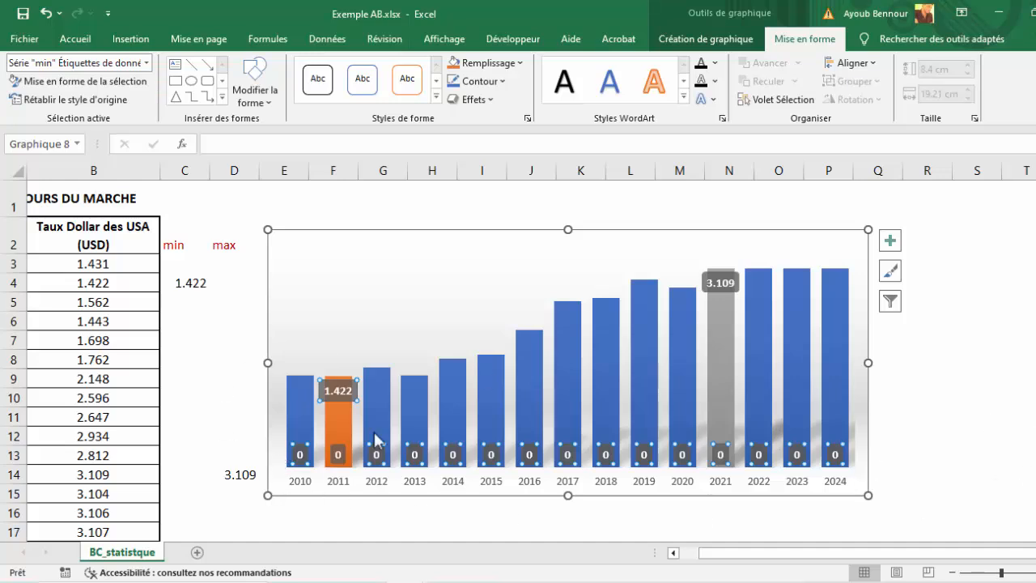
pyautogui.click(385, 511)
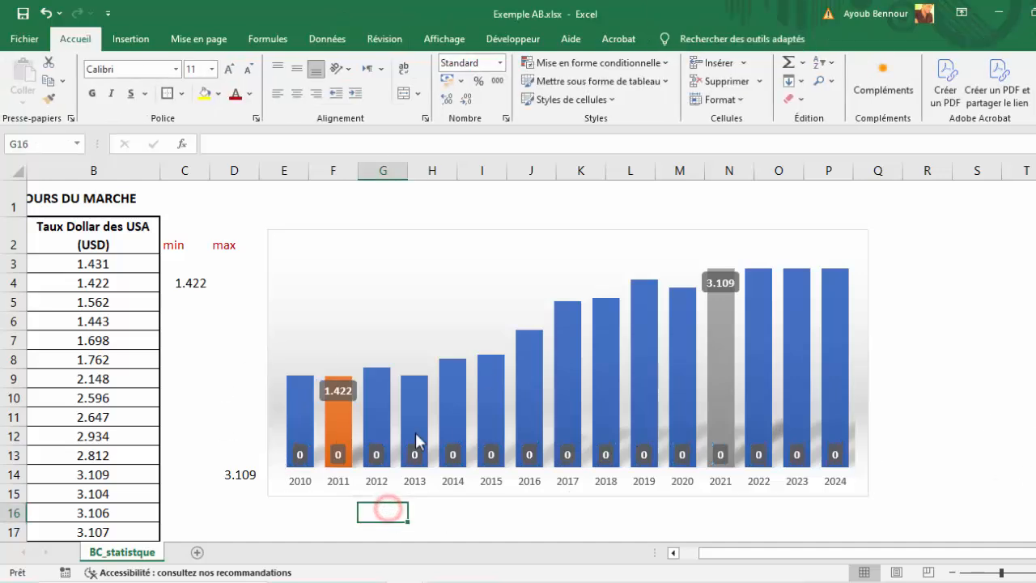
# Set the max series' reshaped data labels to the Custom number category with the format # ##0;;
pyautogui.click(377, 451)
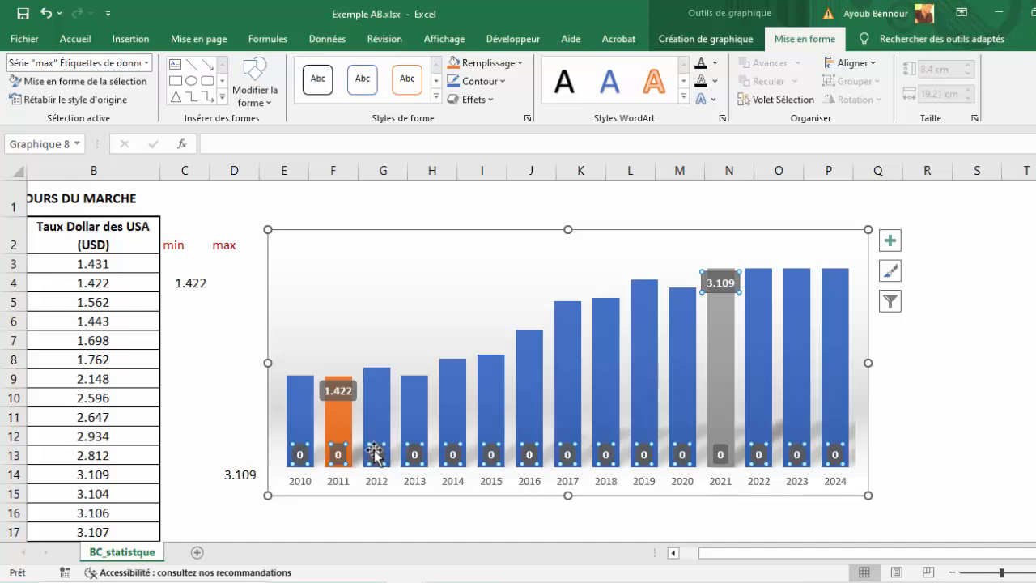
pyautogui.rightClick(374, 453)
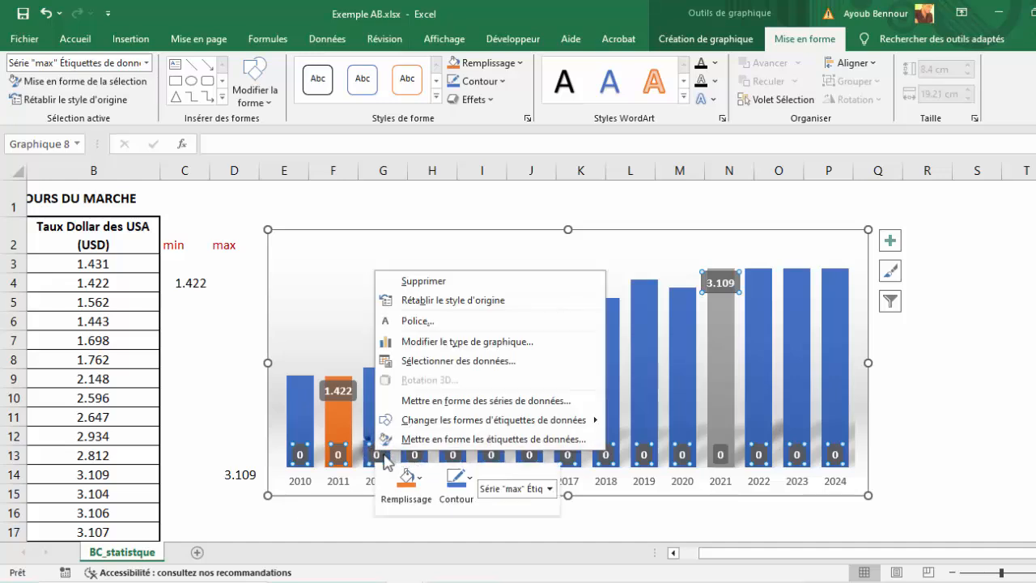
pyautogui.click(559, 439)
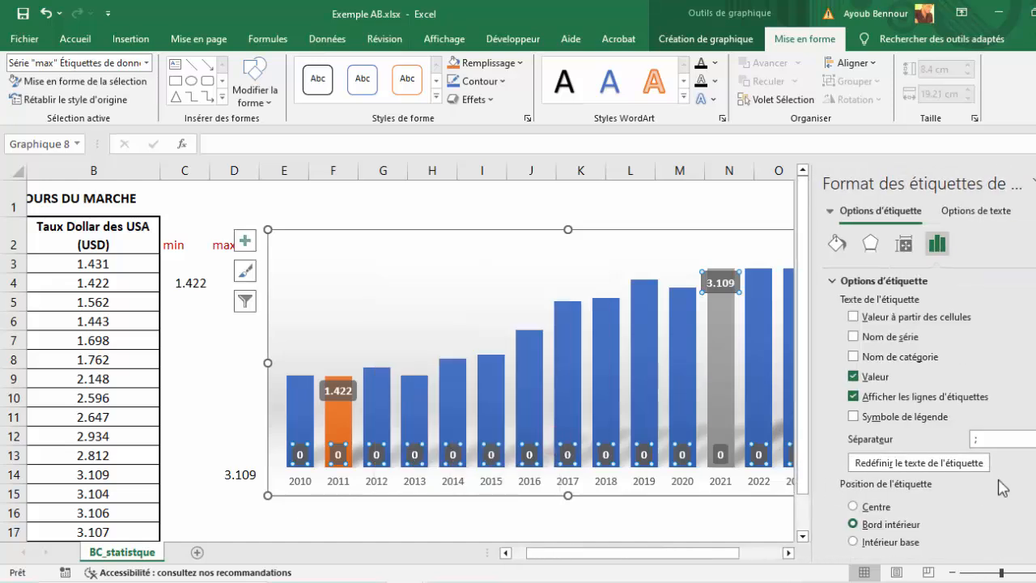
pyautogui.scroll(-1, 989, 496)
pyautogui.click(845, 540)
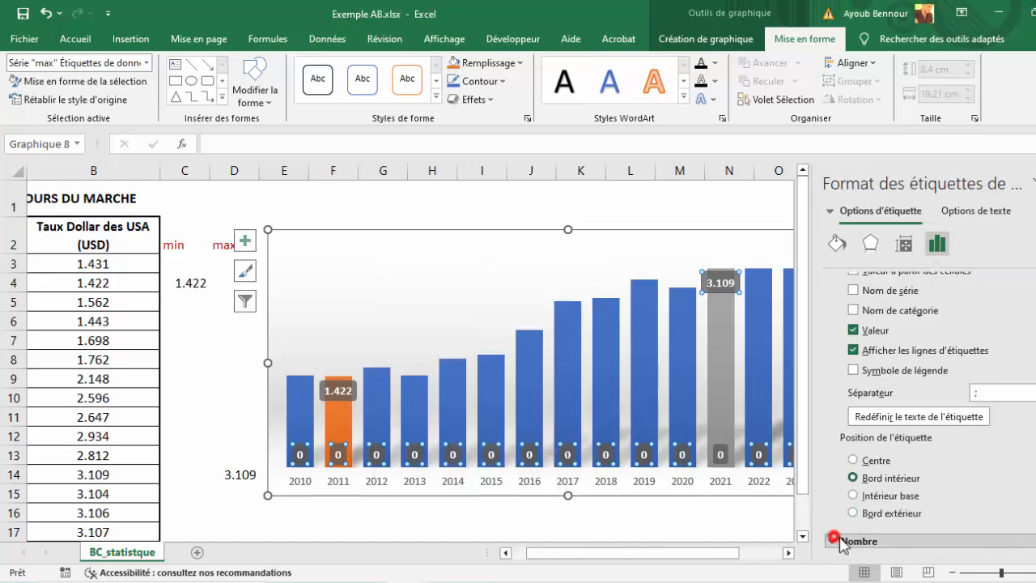
pyautogui.click(912, 458)
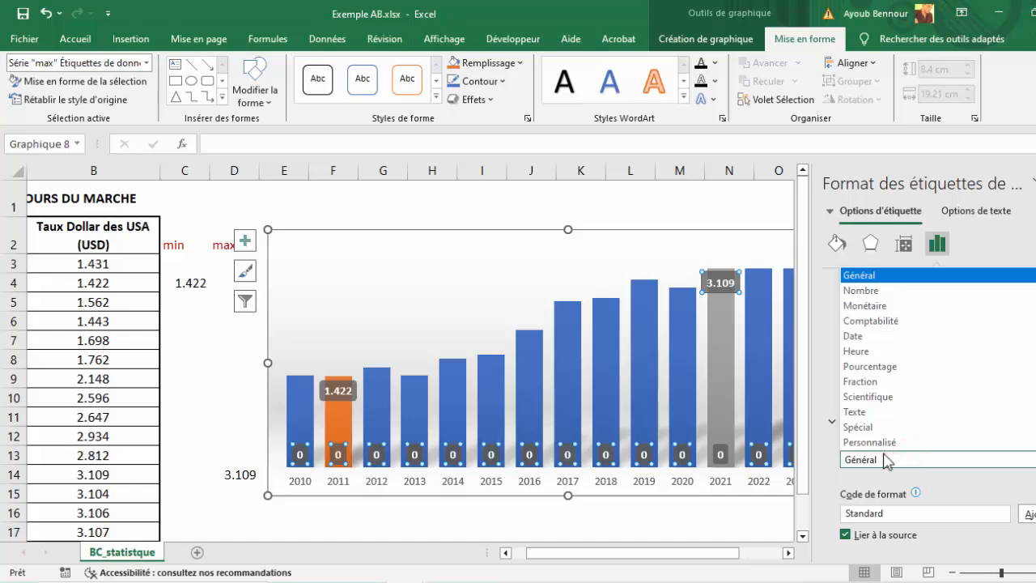
pyautogui.click(872, 442)
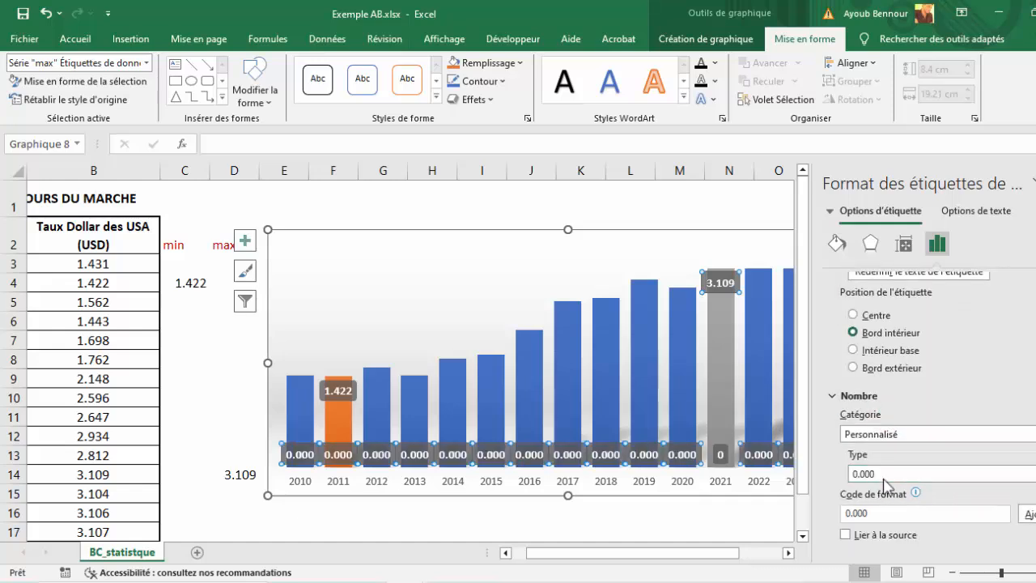
pyautogui.click(885, 478)
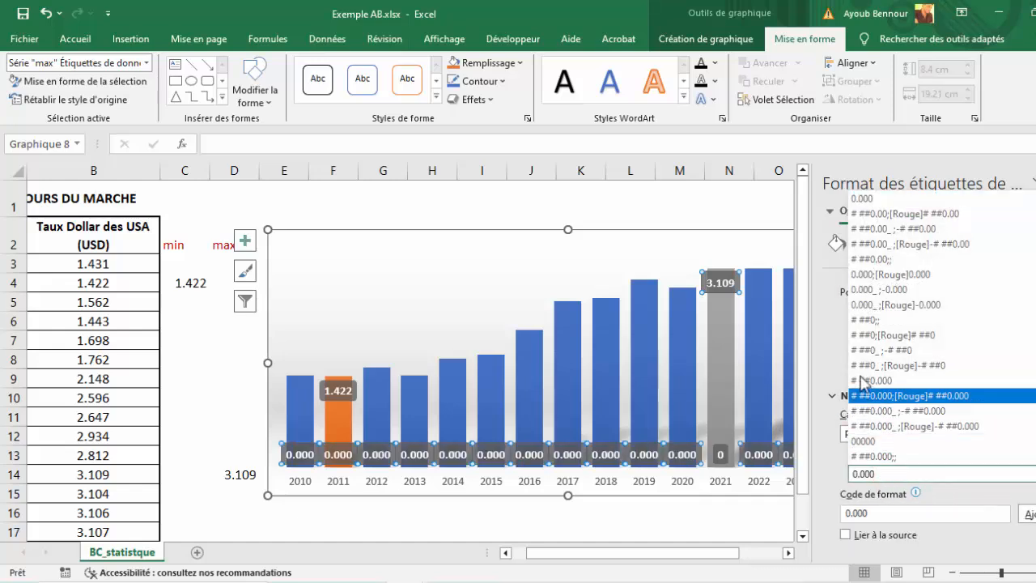
pyautogui.click(890, 320)
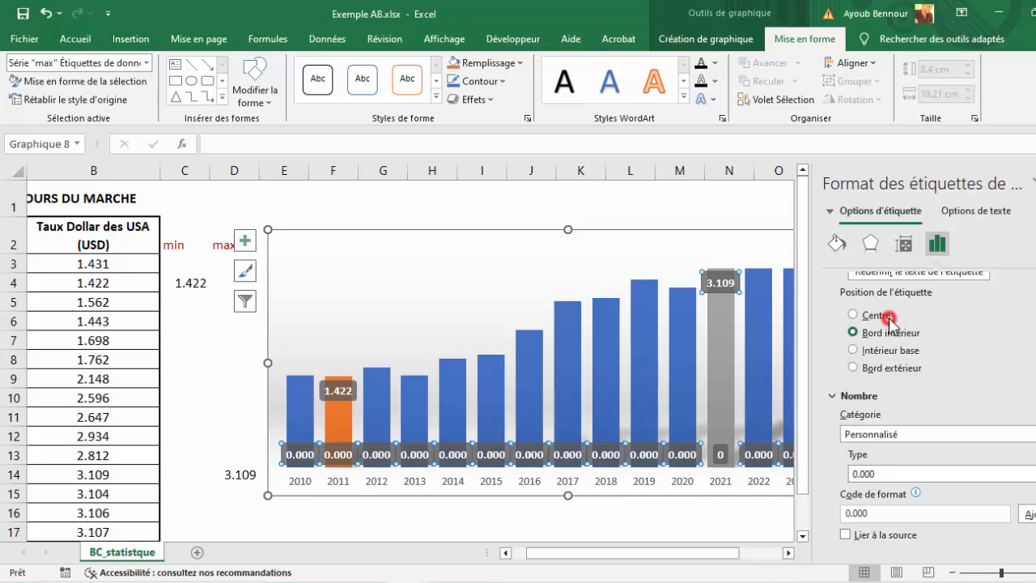
pyautogui.click(1031, 514)
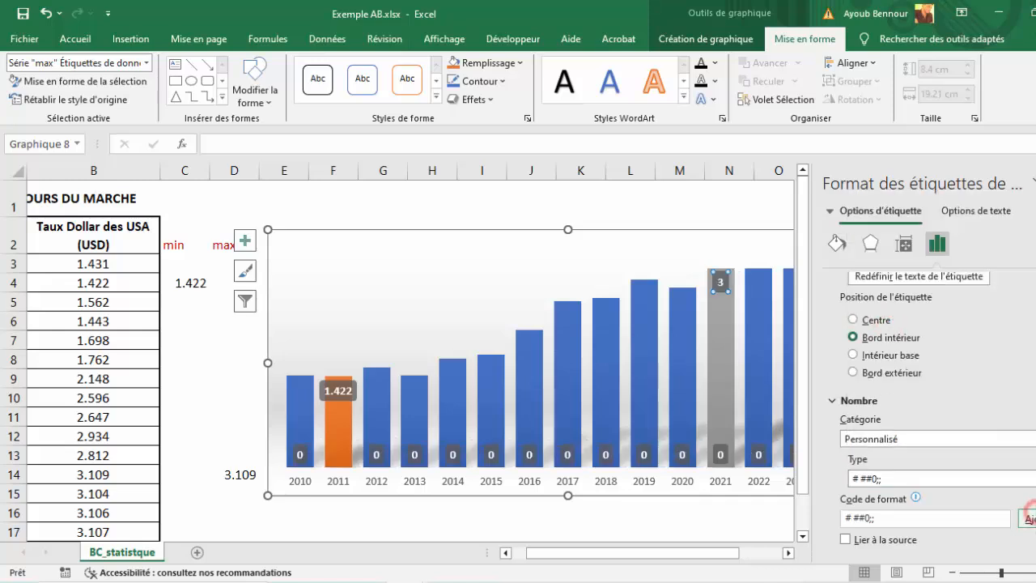
# Set the min series' reshaped data labels to the Custom number category with the format # ##0;;
pyautogui.click(685, 454)
pyautogui.scroll(-3, 931, 470)
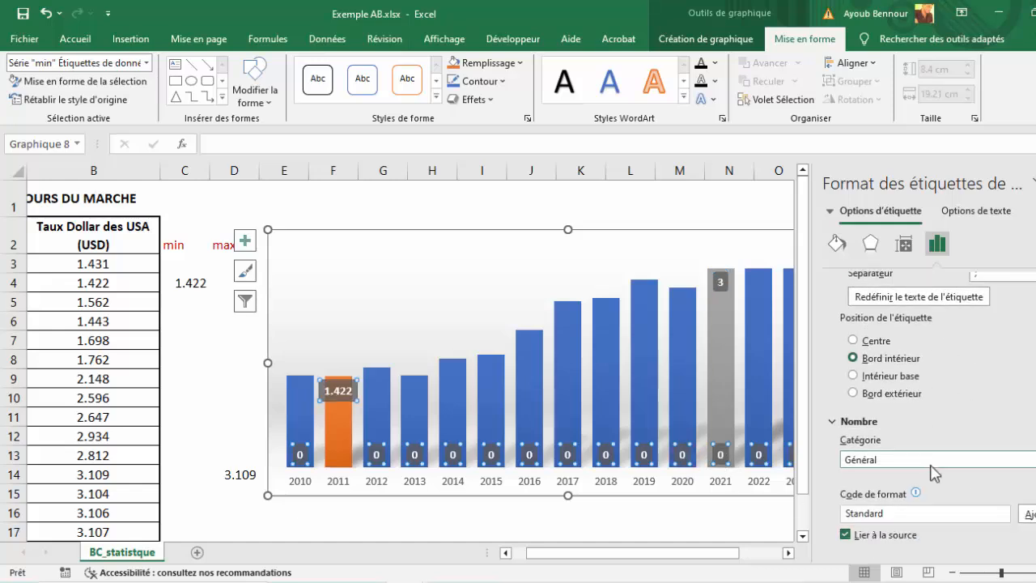
pyautogui.click(898, 459)
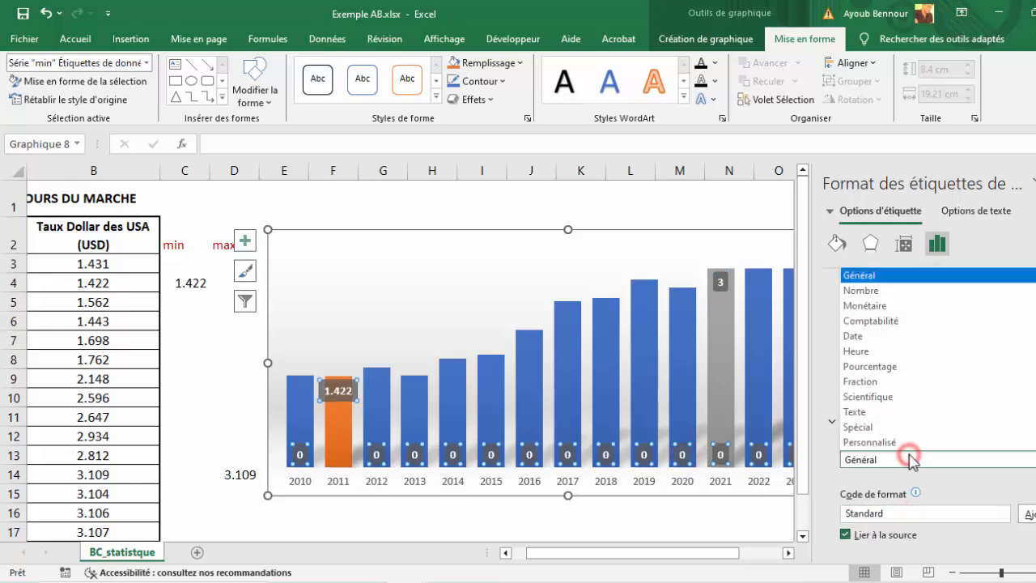
pyautogui.click(888, 441)
pyautogui.click(914, 497)
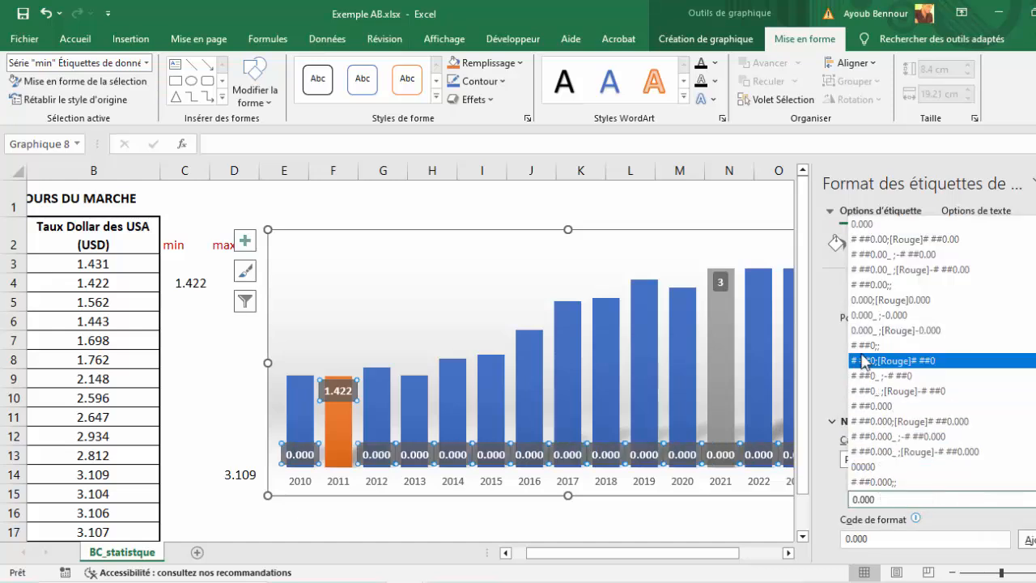
pyautogui.click(887, 346)
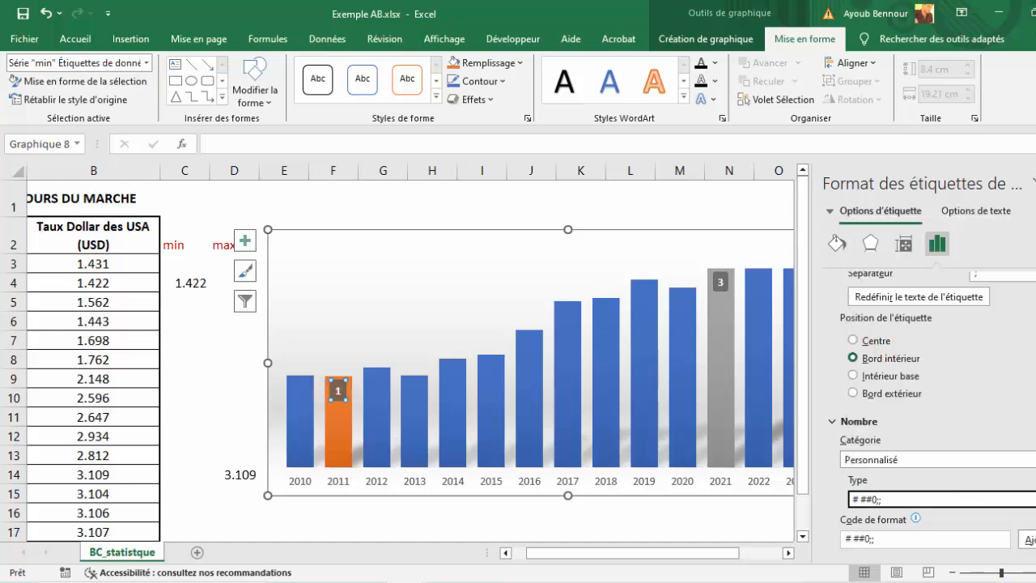
pyautogui.click(675, 515)
# Switch the max series' data labels to the three-decimal custom format # ##0.000;;
pyautogui.click(718, 283)
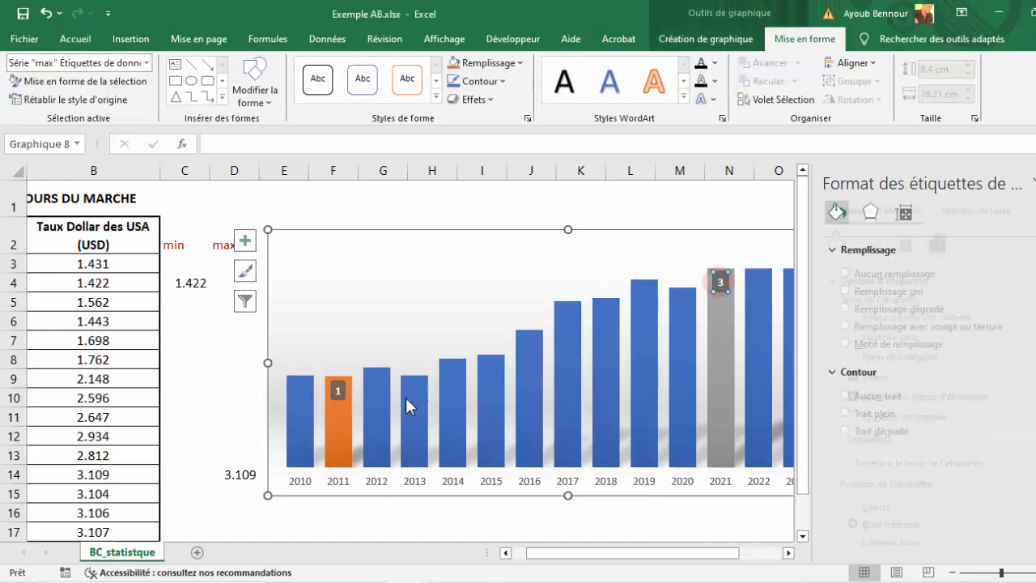
pyautogui.scroll(-1, 921, 515)
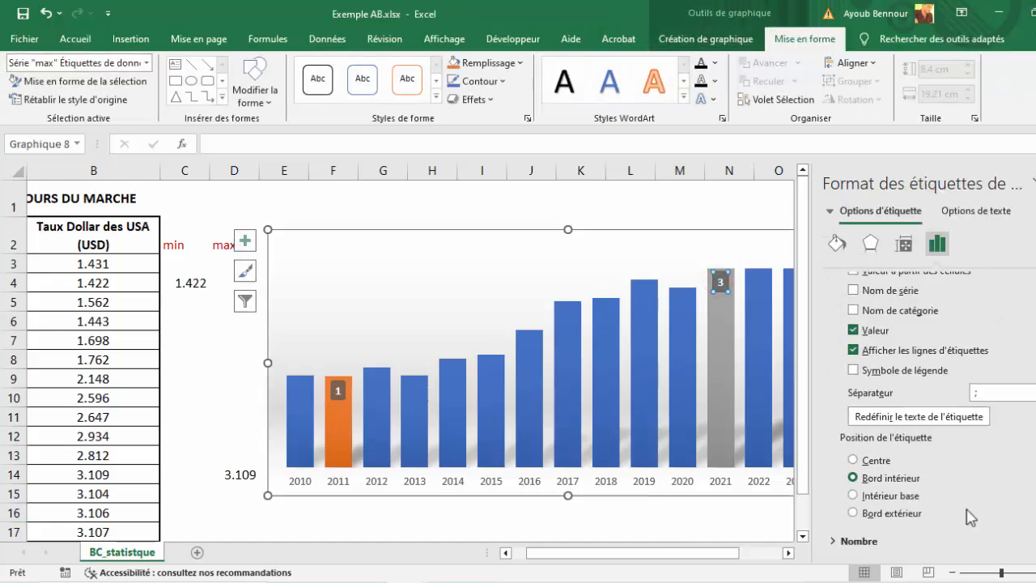
pyautogui.click(896, 539)
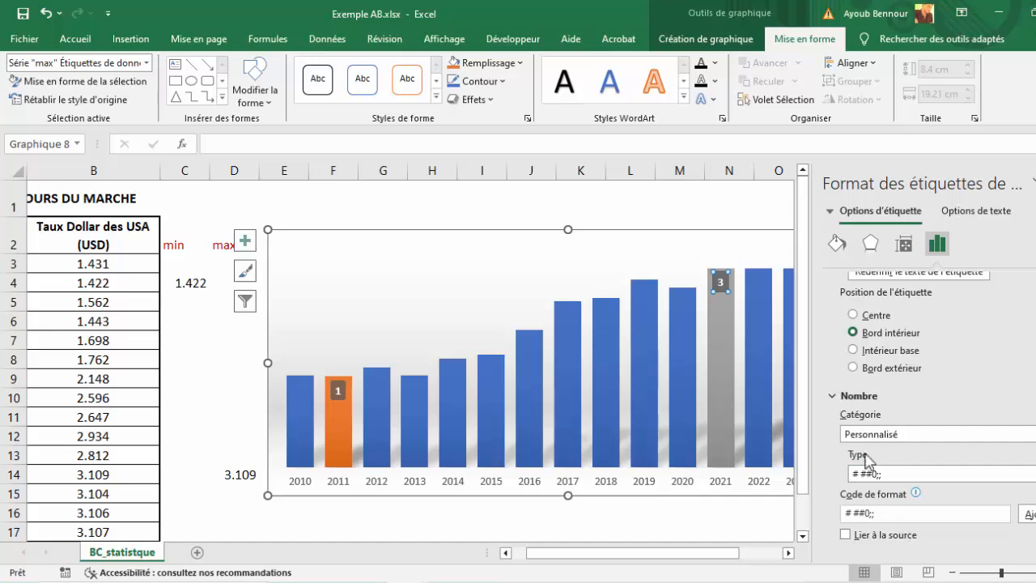
pyautogui.click(896, 479)
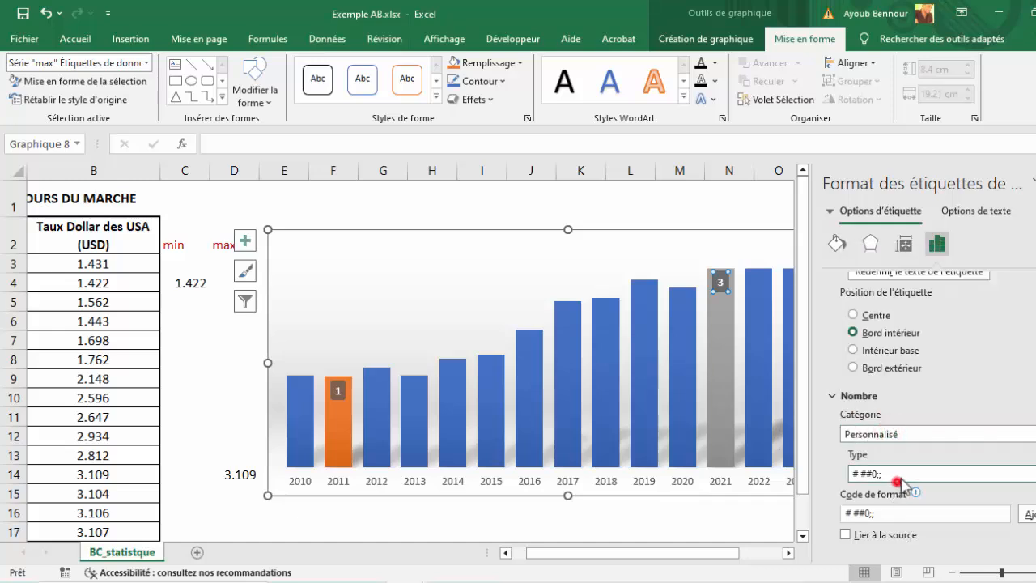
pyautogui.click(900, 478)
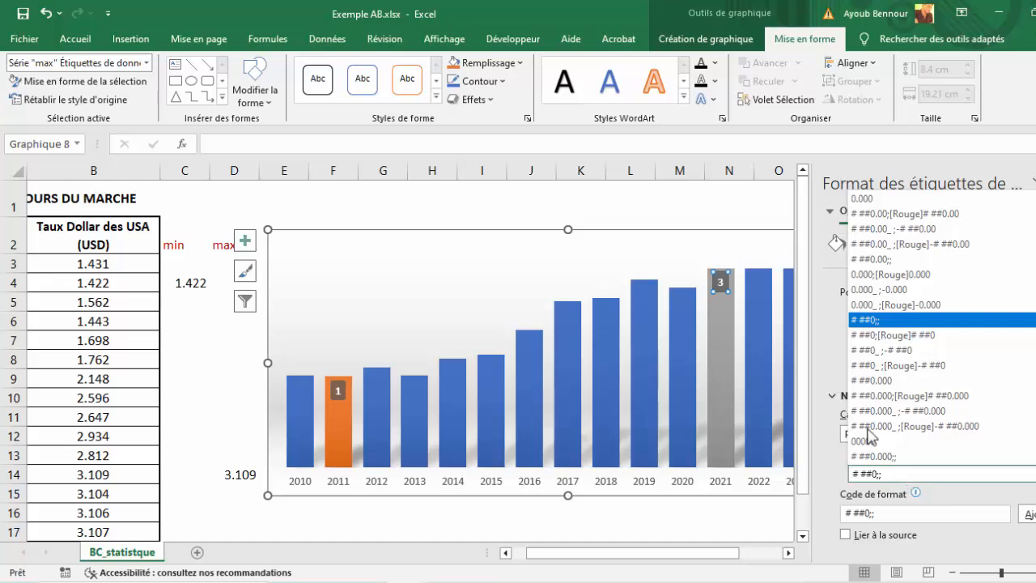
pyautogui.click(896, 456)
pyautogui.click(892, 515)
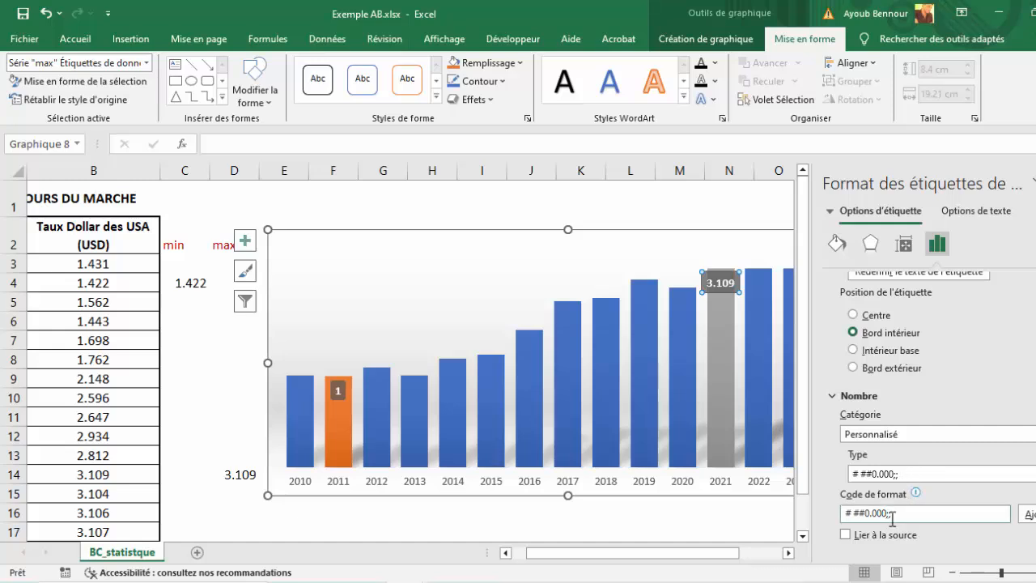
# Switch the min series' data labels to the three-decimal custom format # ##0.000;; and close the formatting pane
pyautogui.click(620, 528)
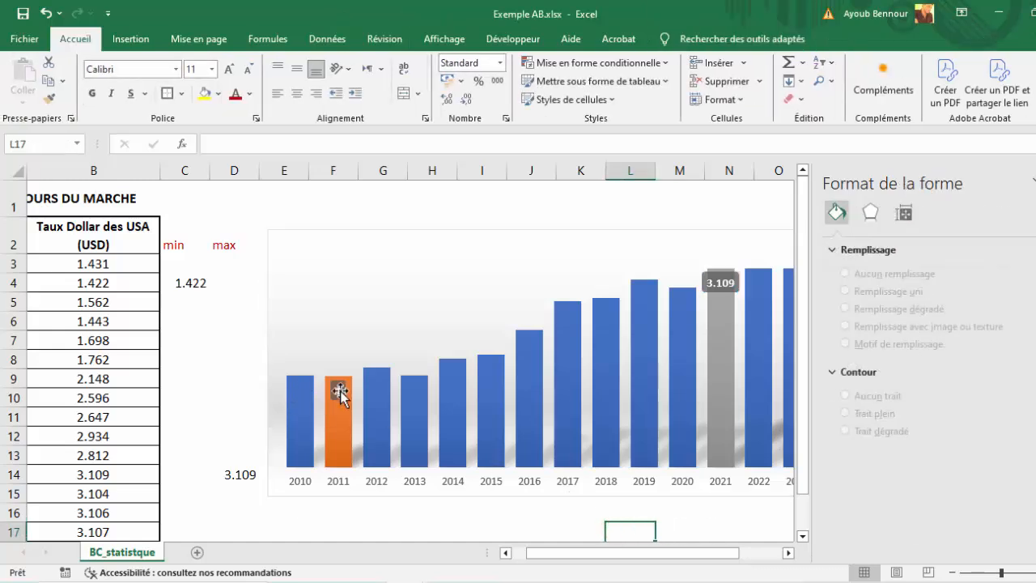
pyautogui.click(338, 390)
pyautogui.scroll(-1, 898, 513)
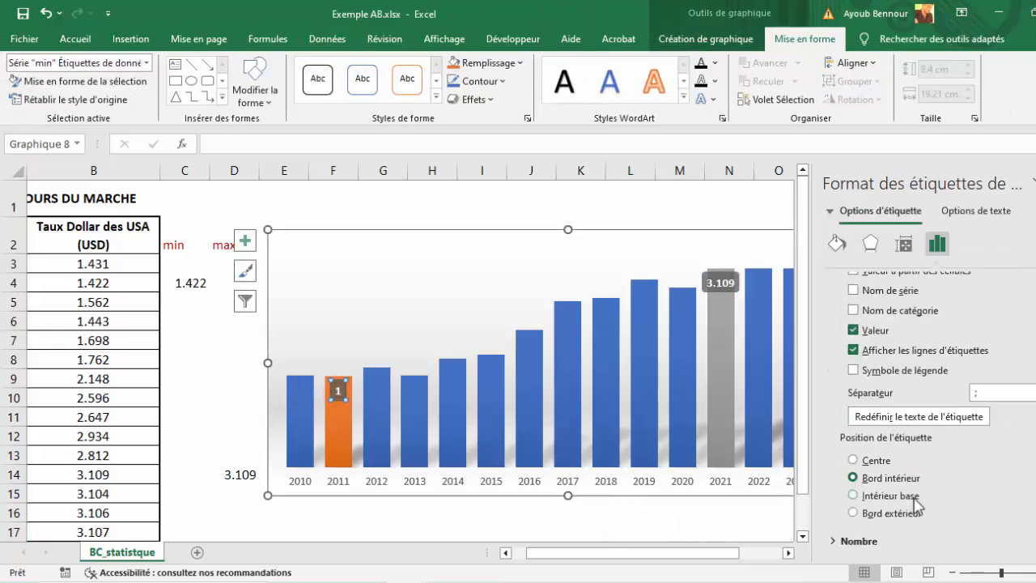
pyautogui.click(839, 541)
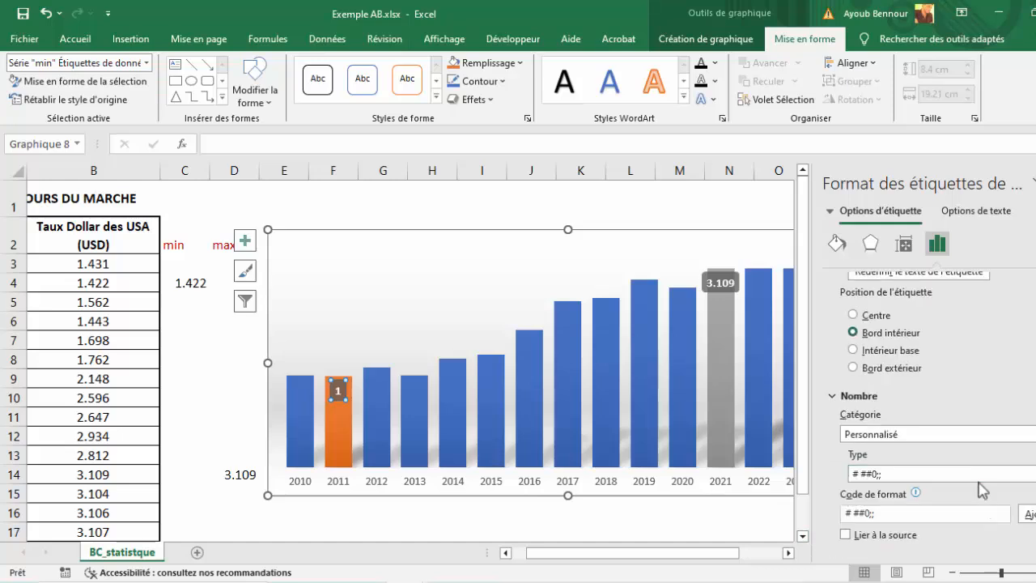
pyautogui.click(906, 478)
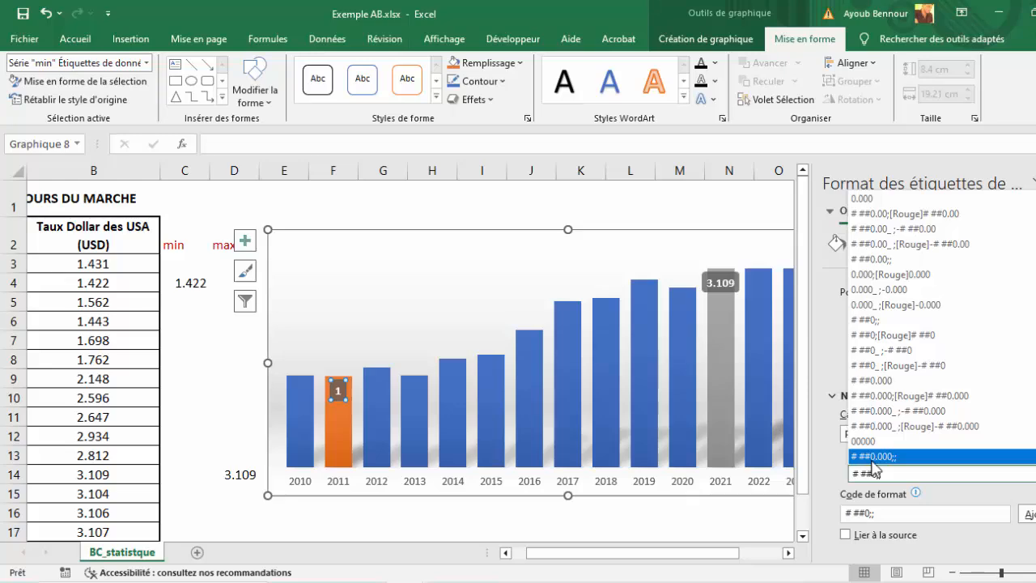
pyautogui.click(901, 458)
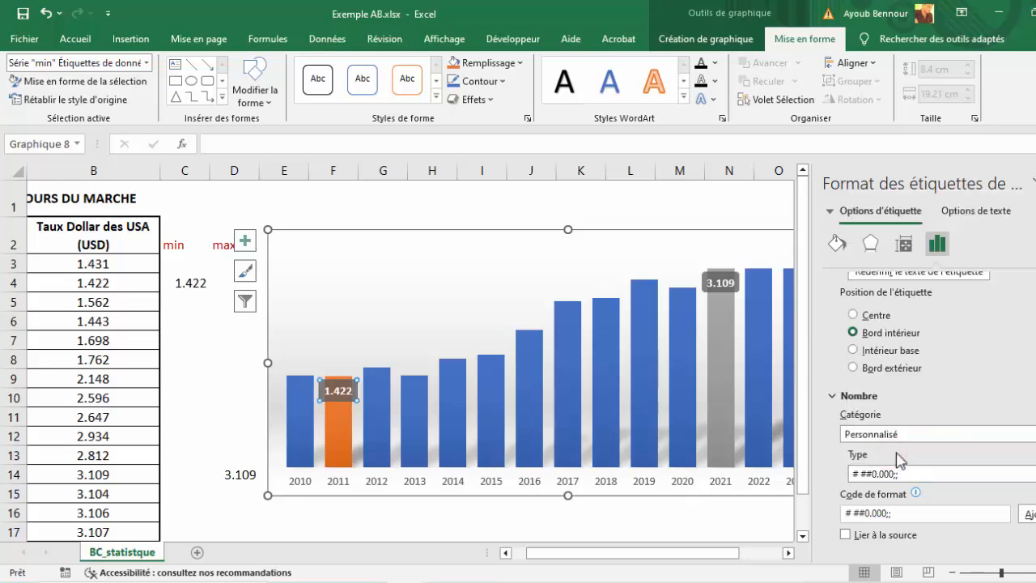
pyautogui.click(659, 512)
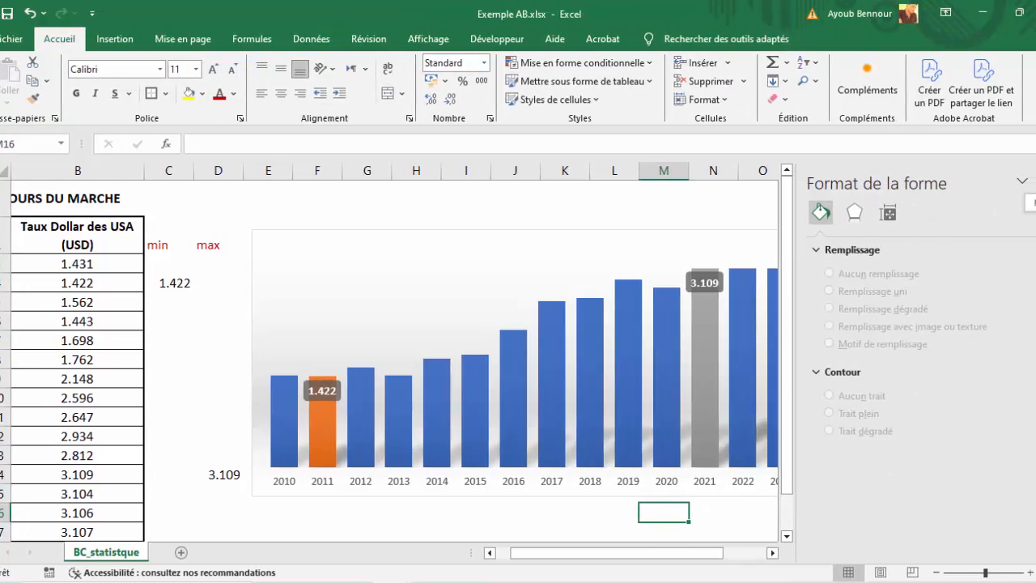
pyautogui.click(1018, 181)
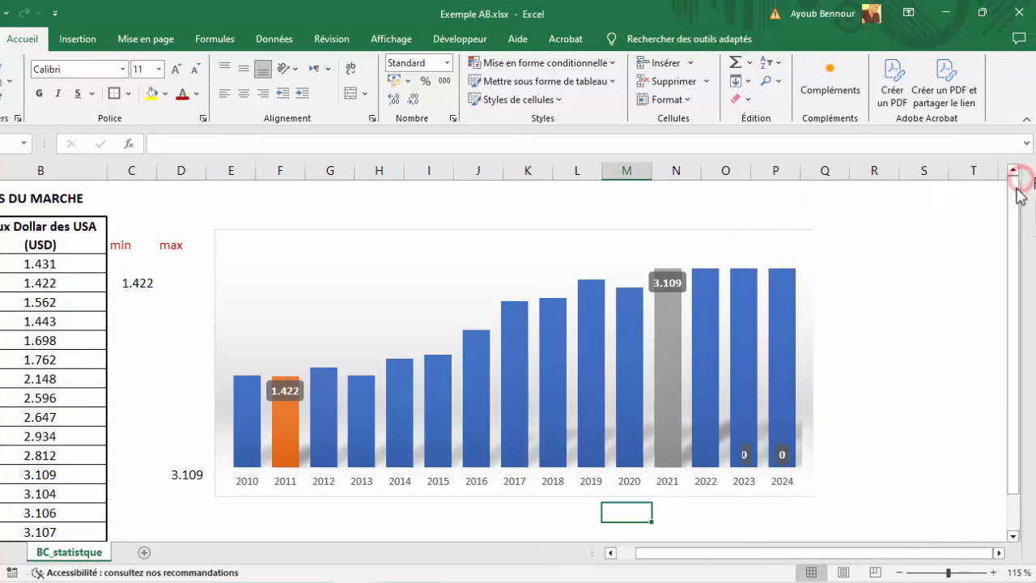
pyautogui.click(894, 364)
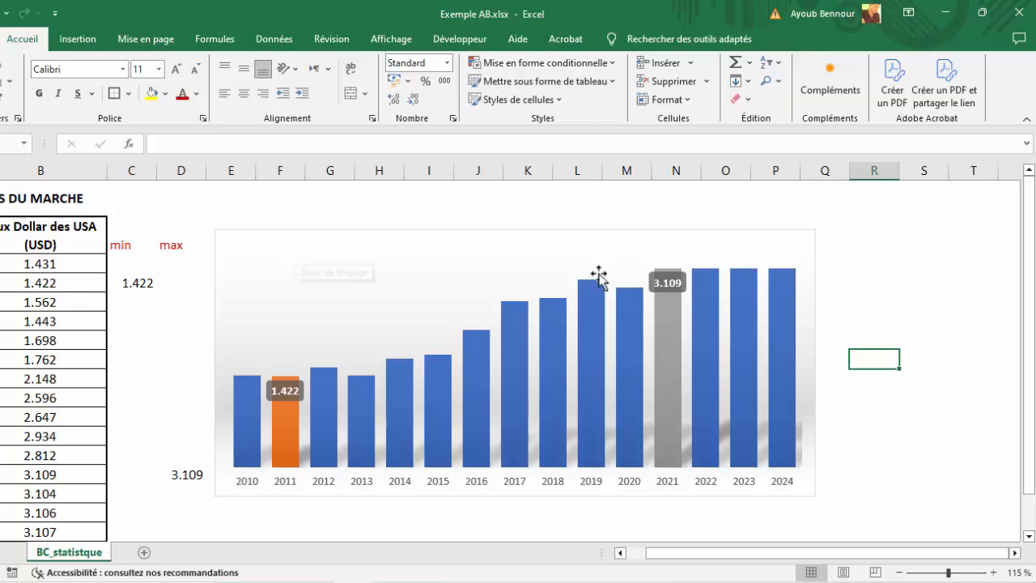
# Fill the max series' column in the chart with solid standard green
pyautogui.moveTo(673, 339)
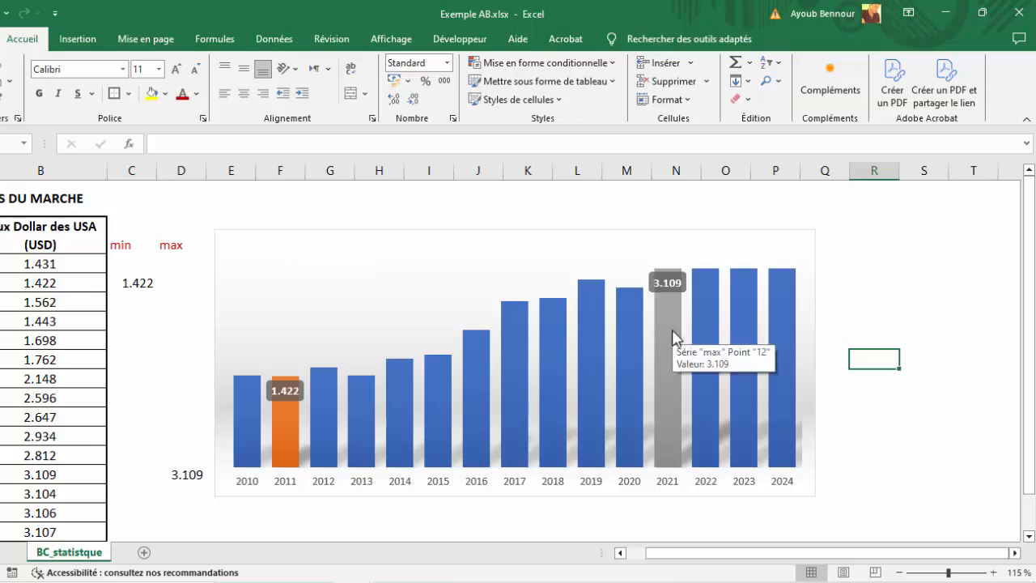
pyautogui.click(666, 339)
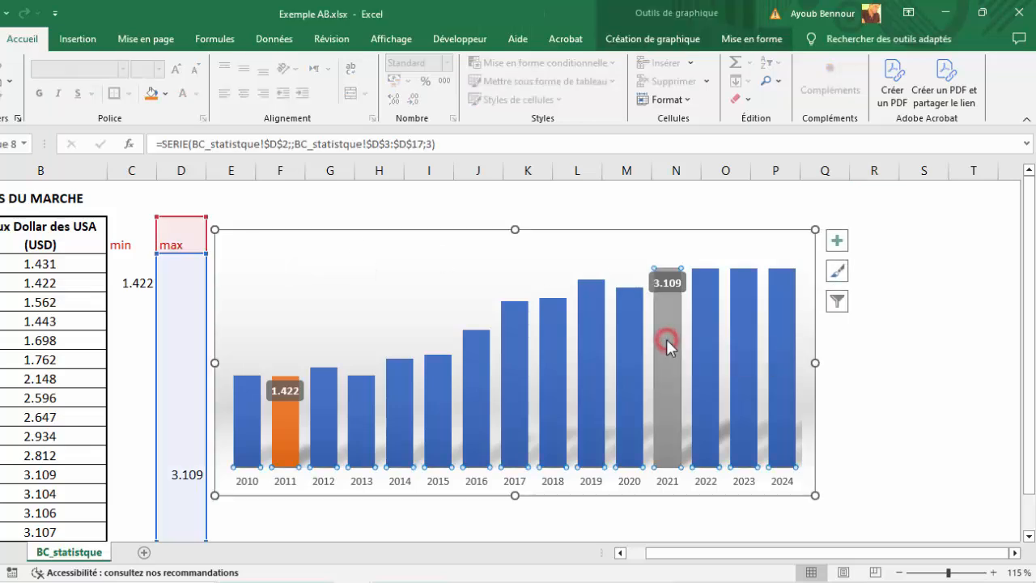
pyautogui.rightClick(668, 336)
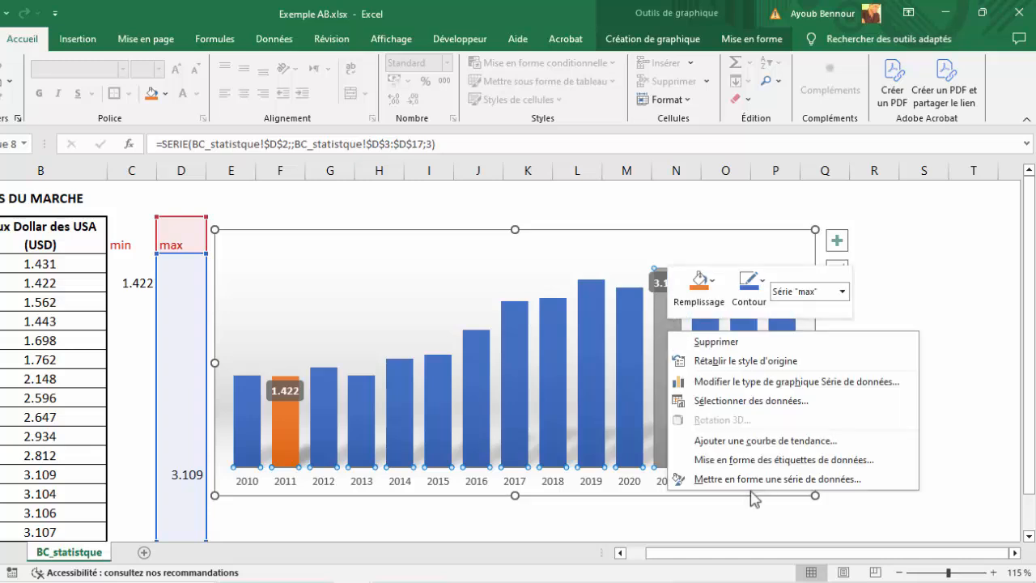
pyautogui.click(739, 479)
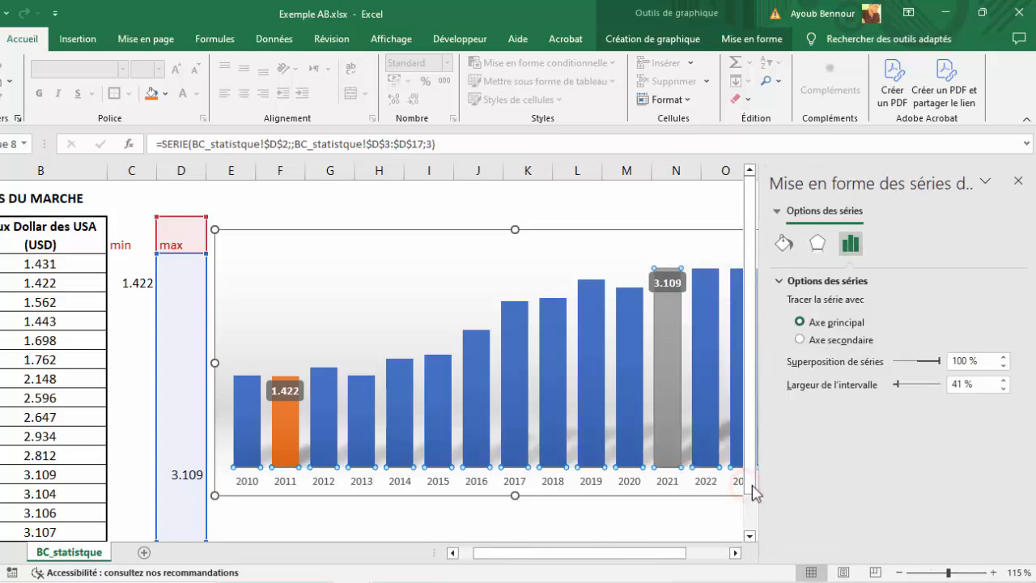
pyautogui.click(783, 243)
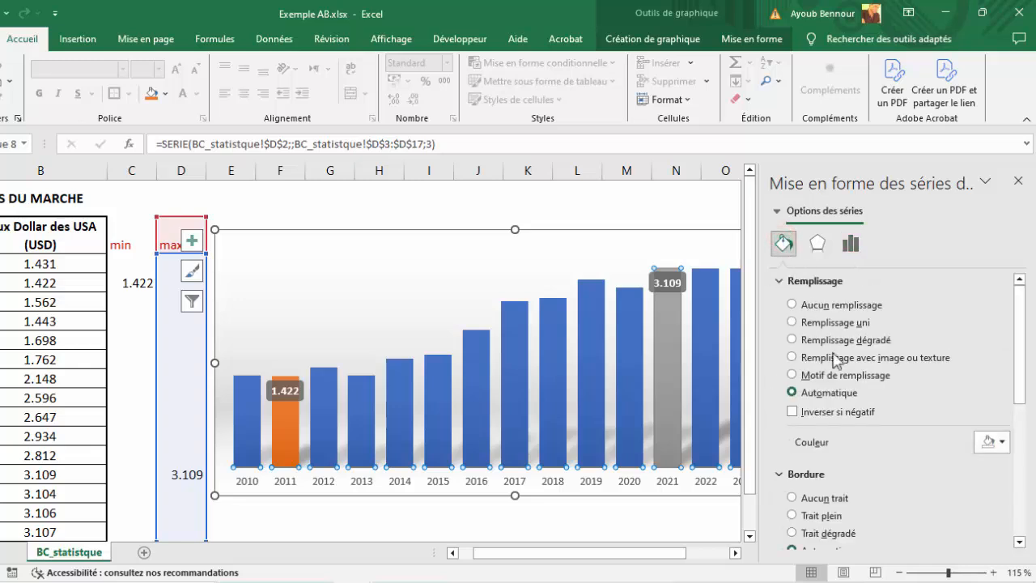
pyautogui.click(1002, 443)
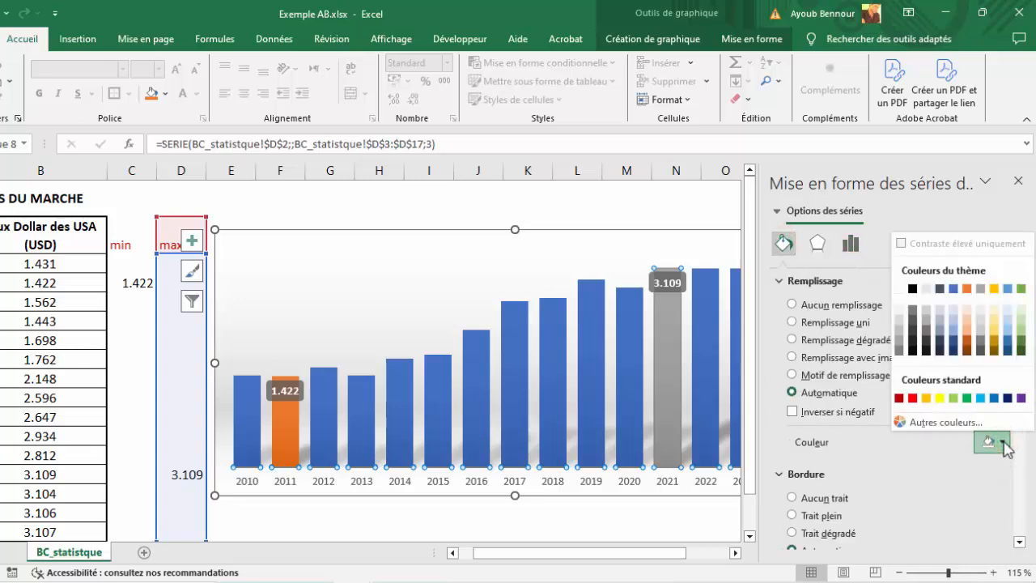
pyautogui.click(966, 397)
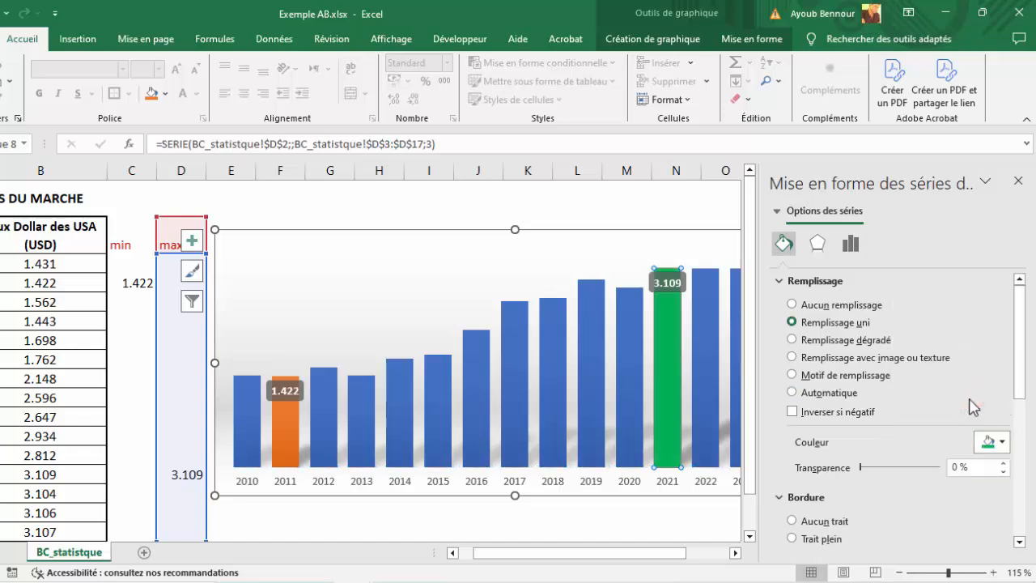
# Fill the min series' column with solid standard red and close the formatting pane
pyautogui.click(287, 431)
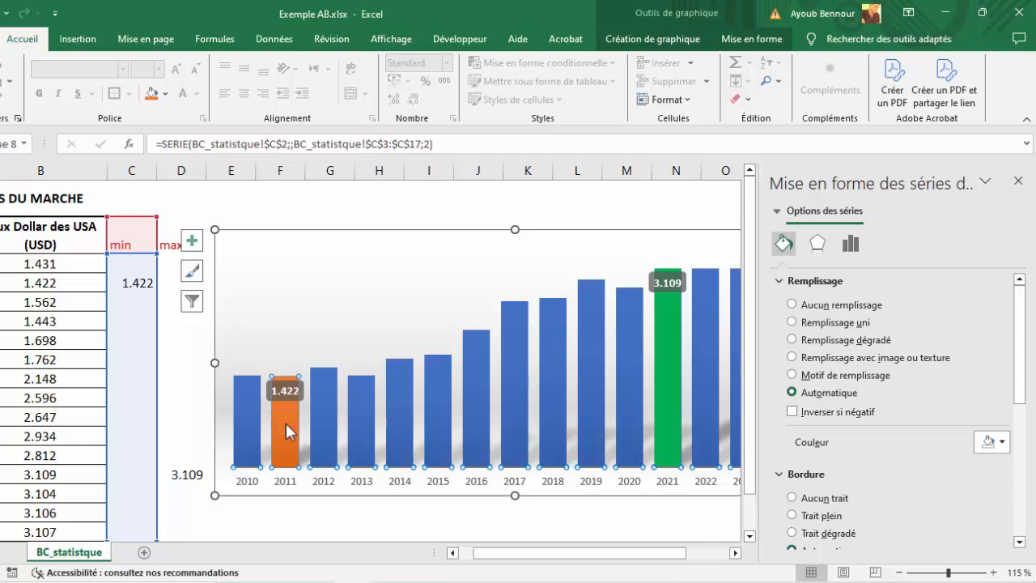
pyautogui.click(1001, 442)
pyautogui.click(912, 398)
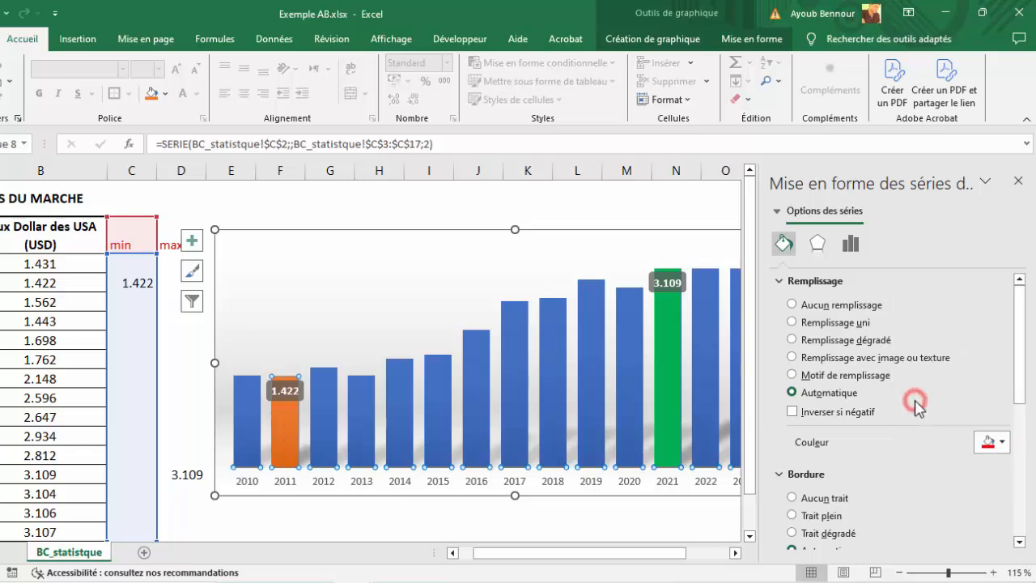
pyautogui.click(567, 517)
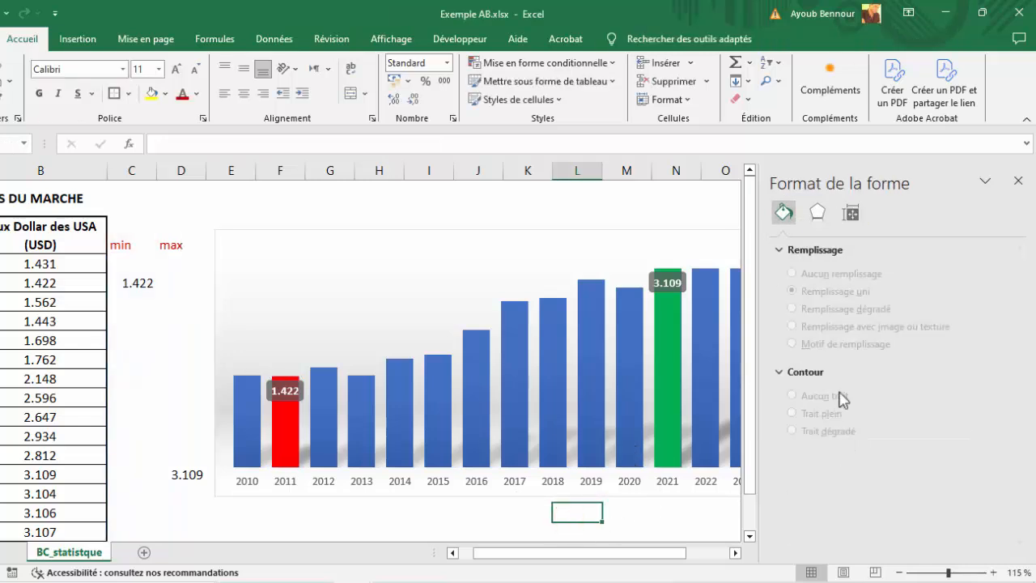
pyautogui.click(1018, 180)
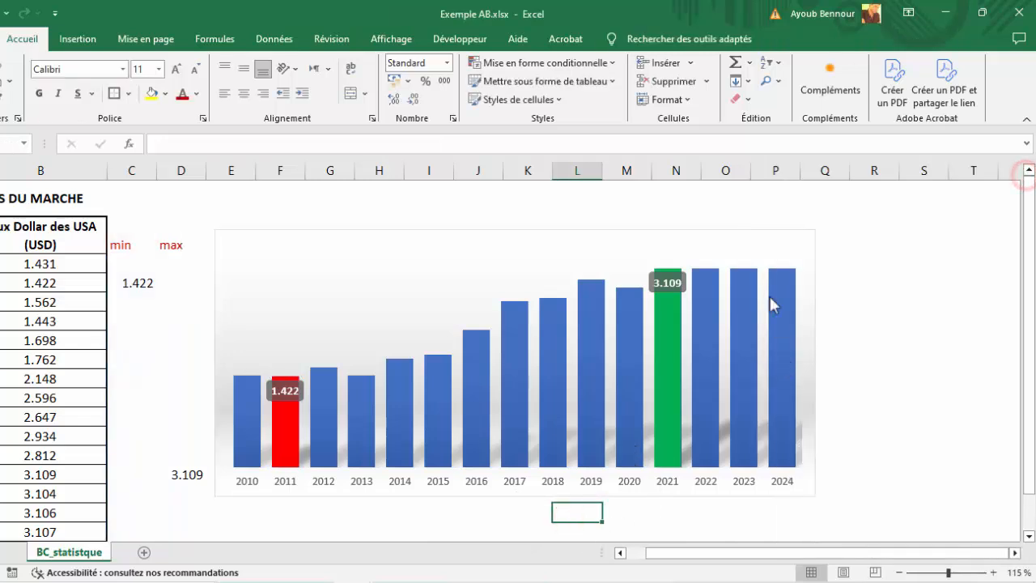
# Add a chart title reading "Moyennes des cours du Marché" and deselect the chart
pyautogui.click(616, 255)
pyautogui.click(837, 241)
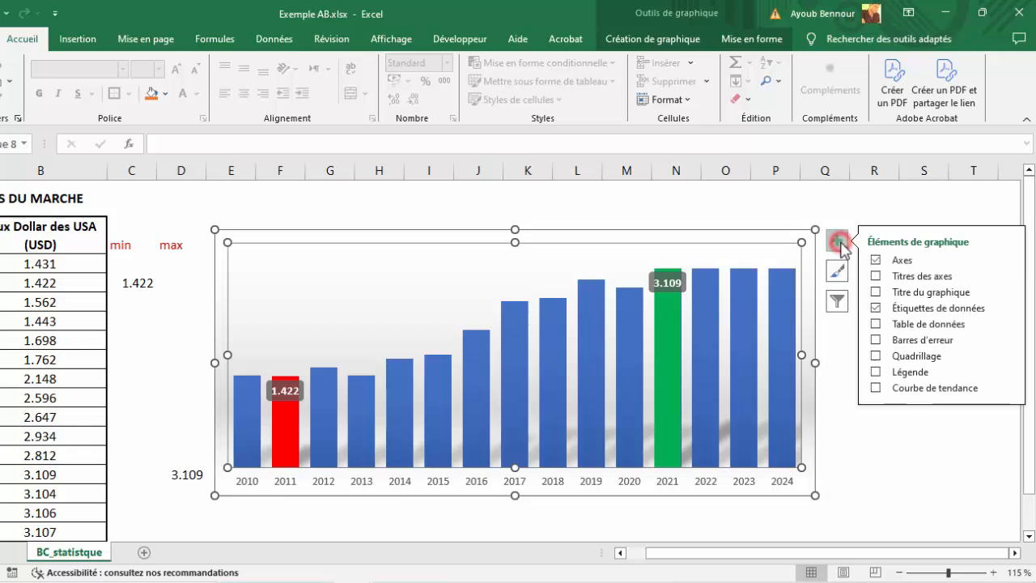
pyautogui.click(875, 292)
pyautogui.click(876, 292)
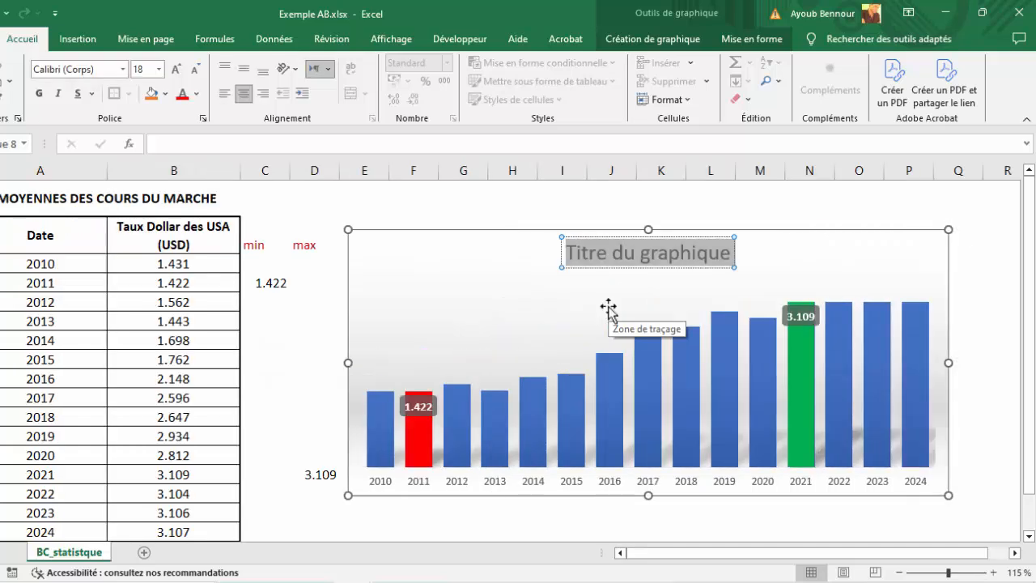
pyautogui.write('Moyenne d')
pyautogui.press('BackSpace')
pyautogui.press('BackSpace')
pyautogui.write('s des cours du Marché')
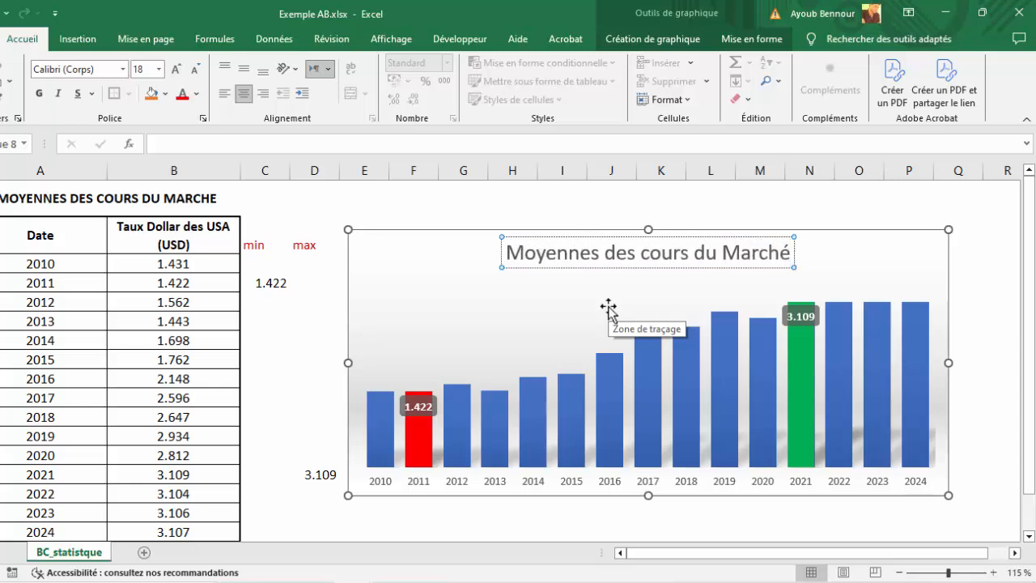
pyautogui.click(691, 201)
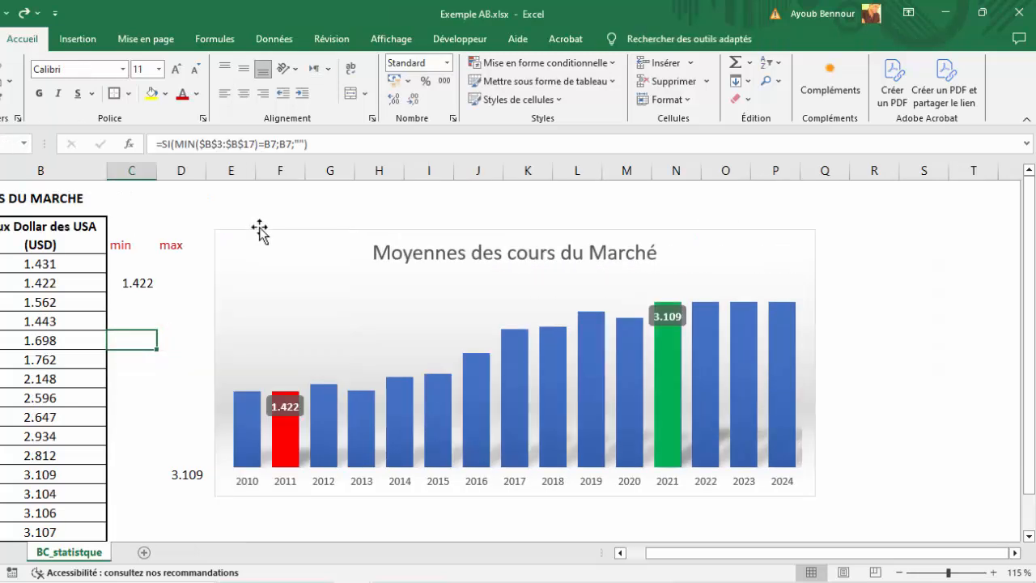
# Move the chart away from the table, clear of the min and max helper columns C and D
pyautogui.click(258, 212)
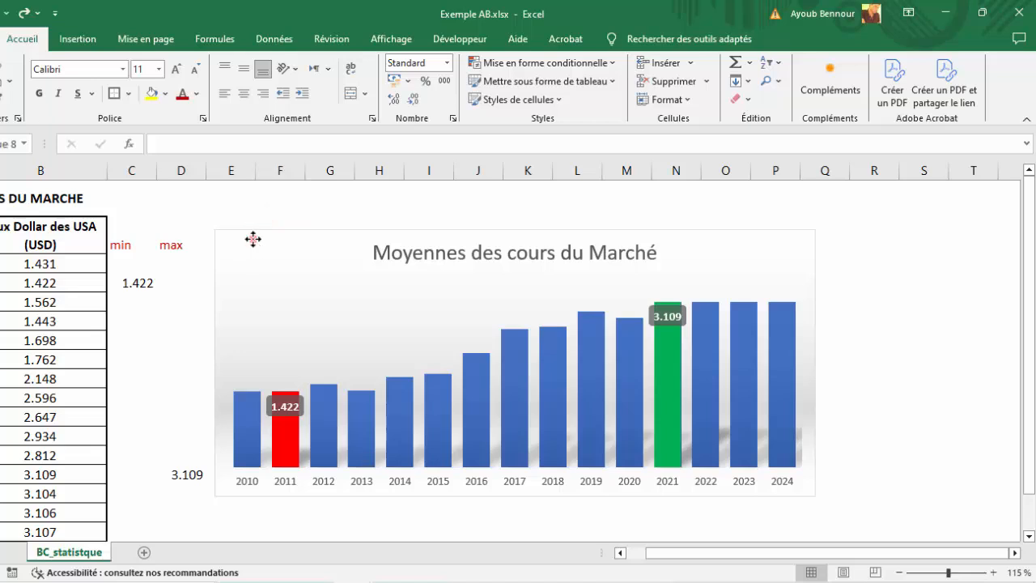
pyautogui.click(251, 236)
pyautogui.moveTo(290, 241); pyautogui.dragTo(186, 250)
pyautogui.moveTo(769, 553); pyautogui.dragTo(615, 558)
pyautogui.moveTo(358, 257); pyautogui.dragTo(507, 260)
# Try hiding the min and max helper columns C and D, and undo it
pyautogui.moveTo(280, 166); pyautogui.dragTo(300, 167)
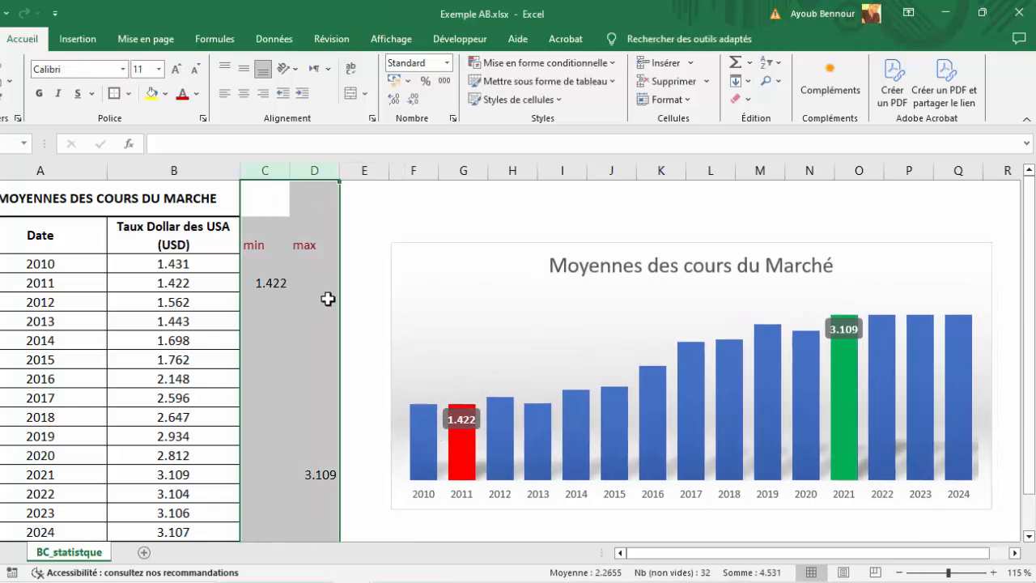
pyautogui.rightClick(316, 165)
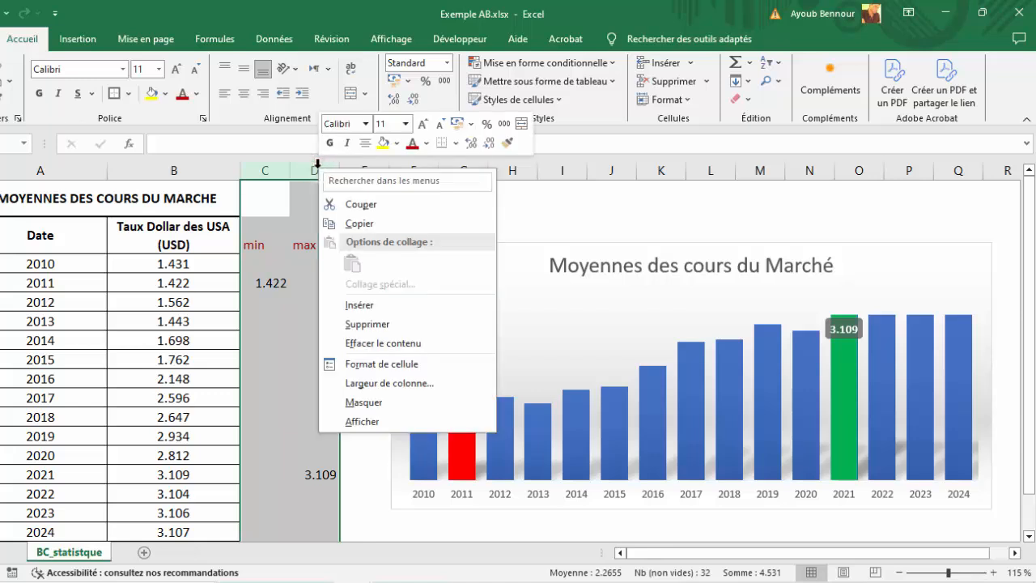
pyautogui.click(364, 402)
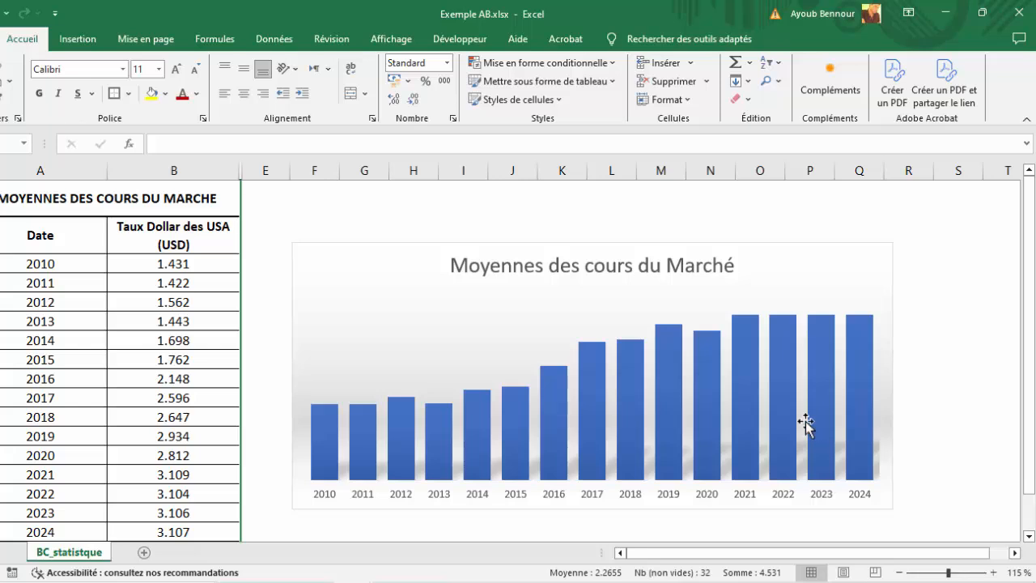
pyautogui.hotkey('ctrl', 'z')
# Move the chart flush against the rate table so it covers helper columns C and D, and deselect it
pyautogui.click(423, 224)
pyautogui.click(427, 249)
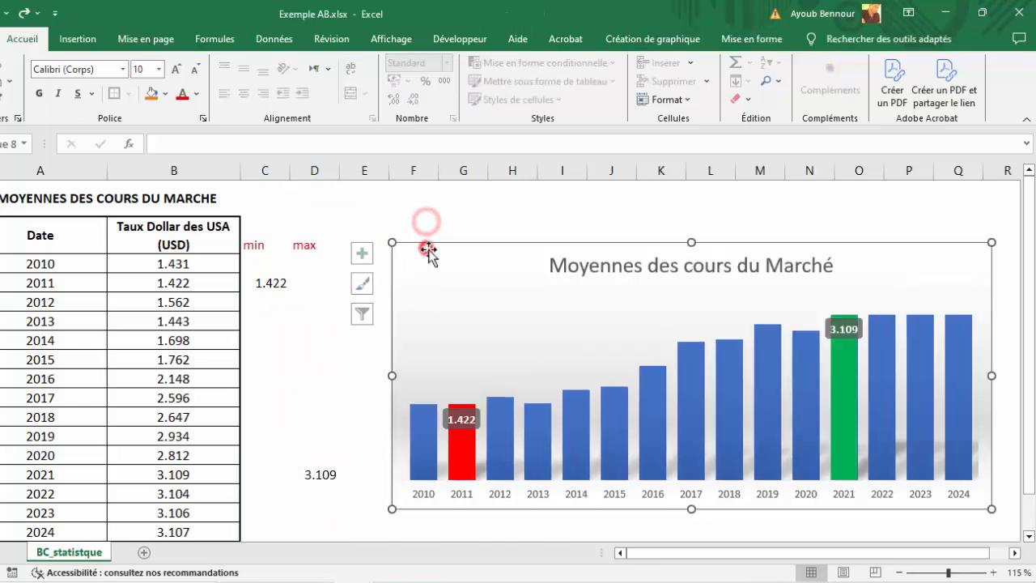
pyautogui.moveTo(426, 249); pyautogui.dragTo(271, 251)
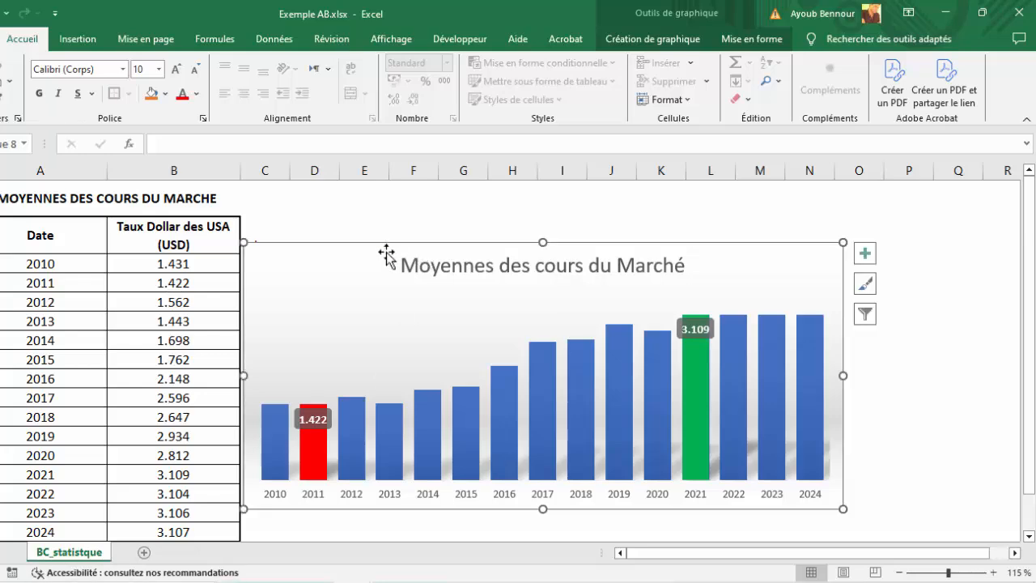
pyautogui.click(927, 416)
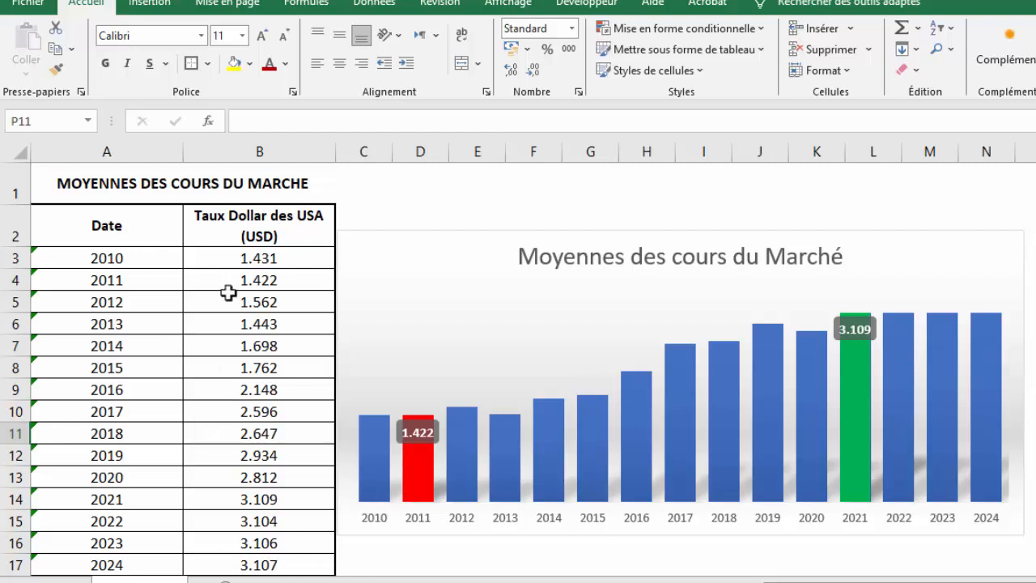
# Set the 2018 USD rate in cell B11 to 4.66 to test the automatic maximum highlighting
pyautogui.click(280, 435)
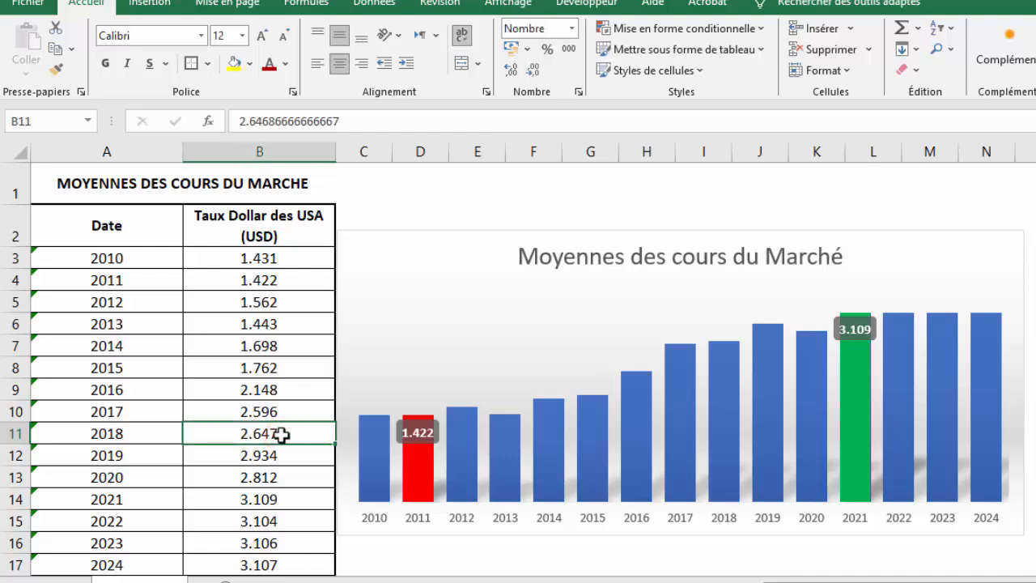
pyautogui.write('4')
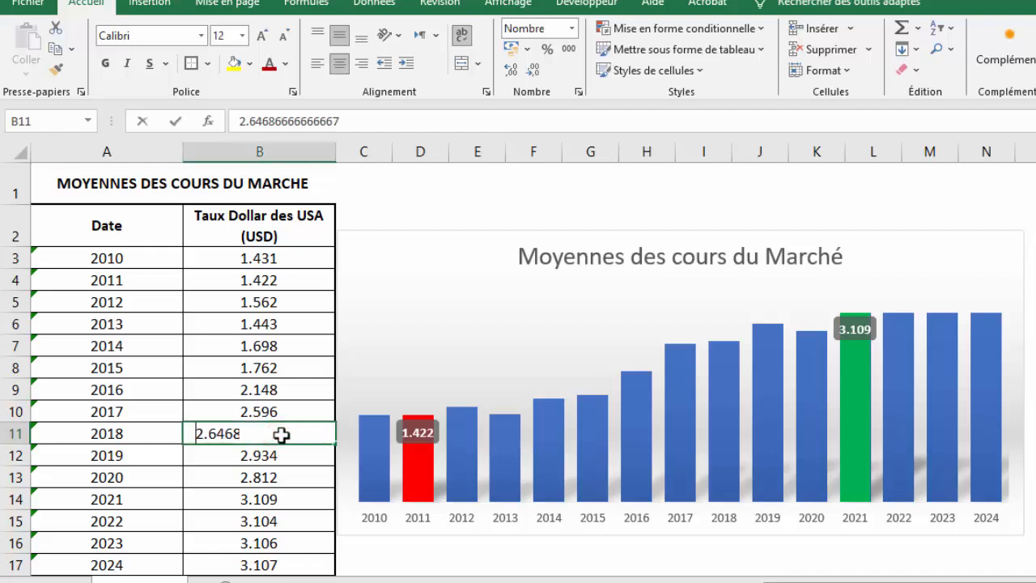
pyautogui.write('.66')
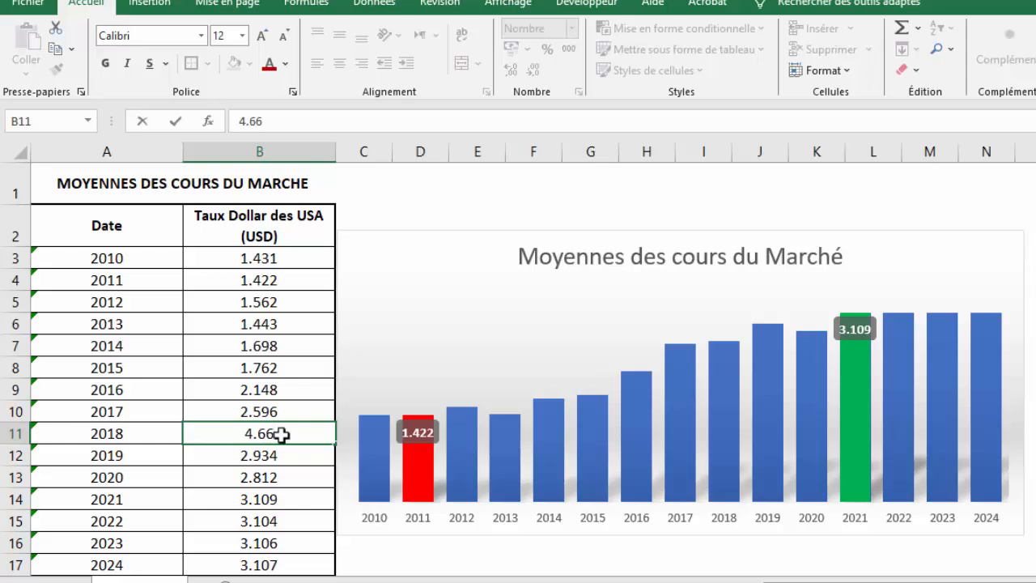
pyautogui.press('Return')
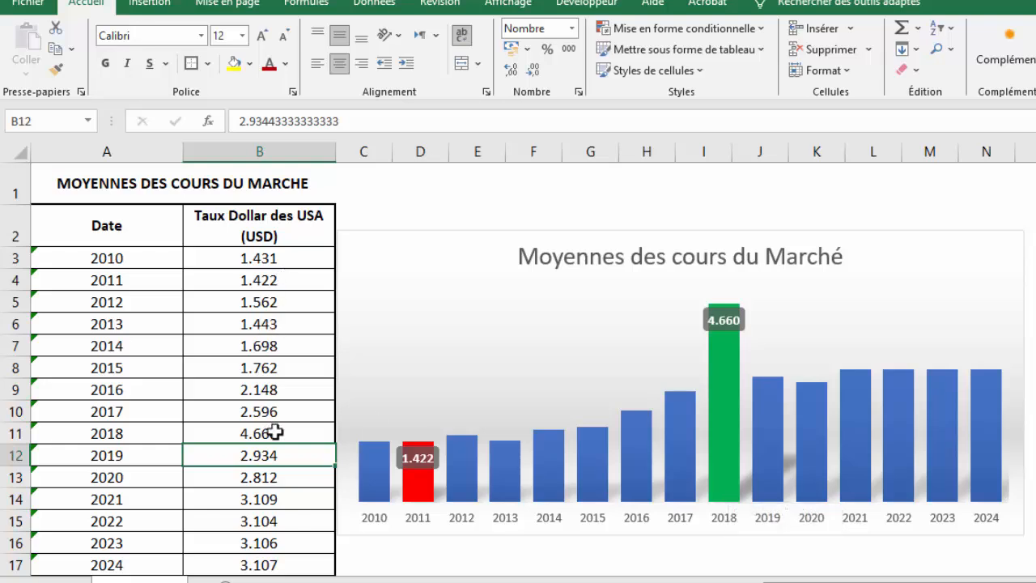
# Set the 2016 USD rate in cell B9 to 0.55 to test the automatic minimum highlighting
pyautogui.scroll(-1, 273, 430)
pyautogui.scroll(1, 272, 433)
pyautogui.click(280, 391)
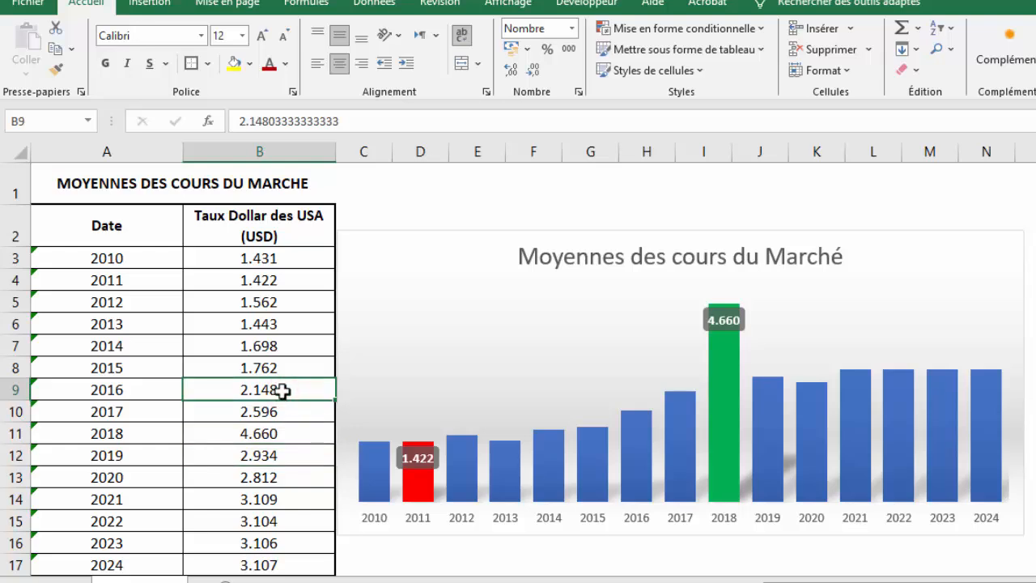
pyautogui.doubleClick(281, 390)
pyautogui.write('0.55')
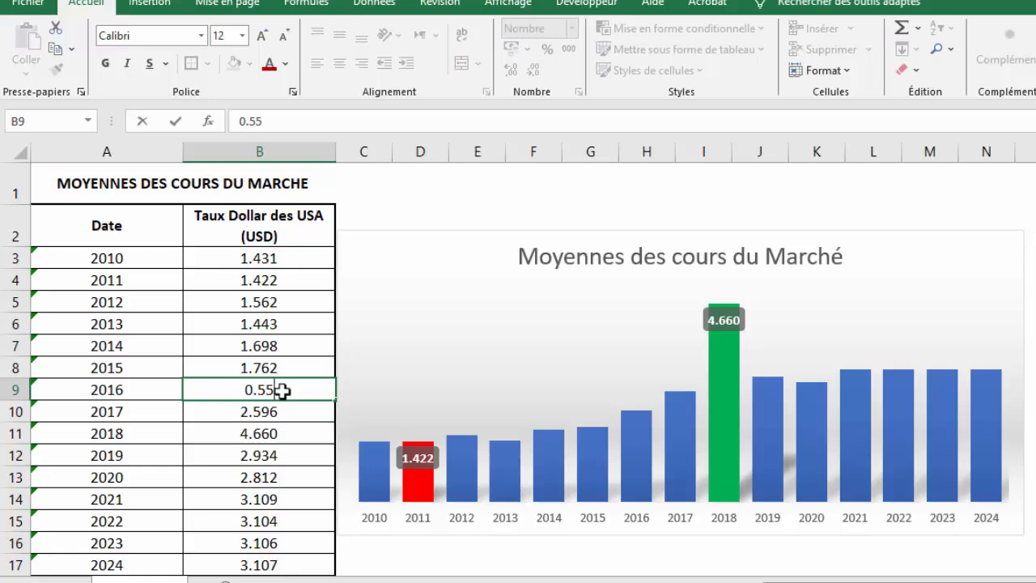
pyautogui.press('Return')
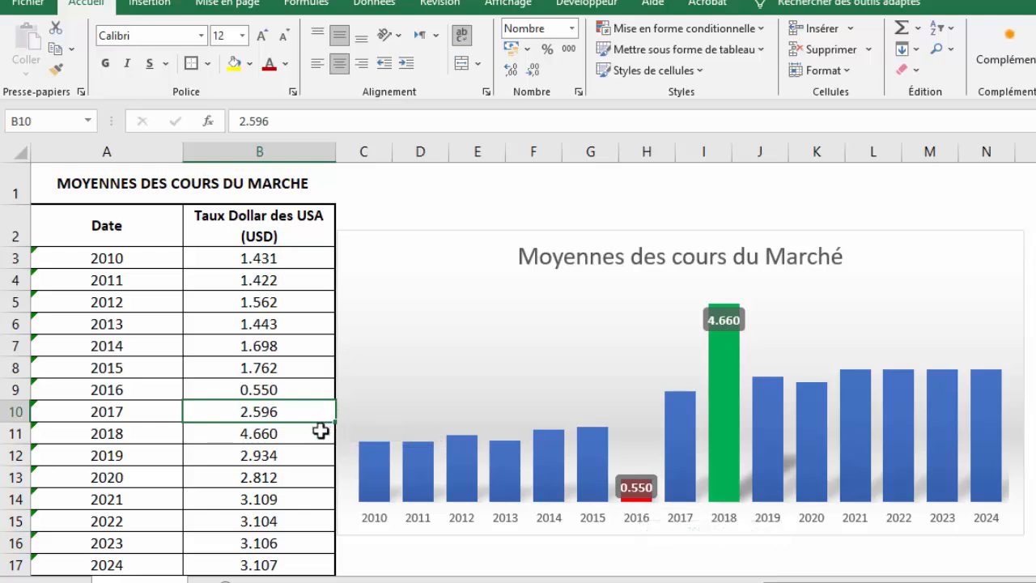
# Set the 2012 USD rate in cell B5 to 4.66, equal to the 2018 rate, to test highlighting of tied maximums
pyautogui.click(280, 302)
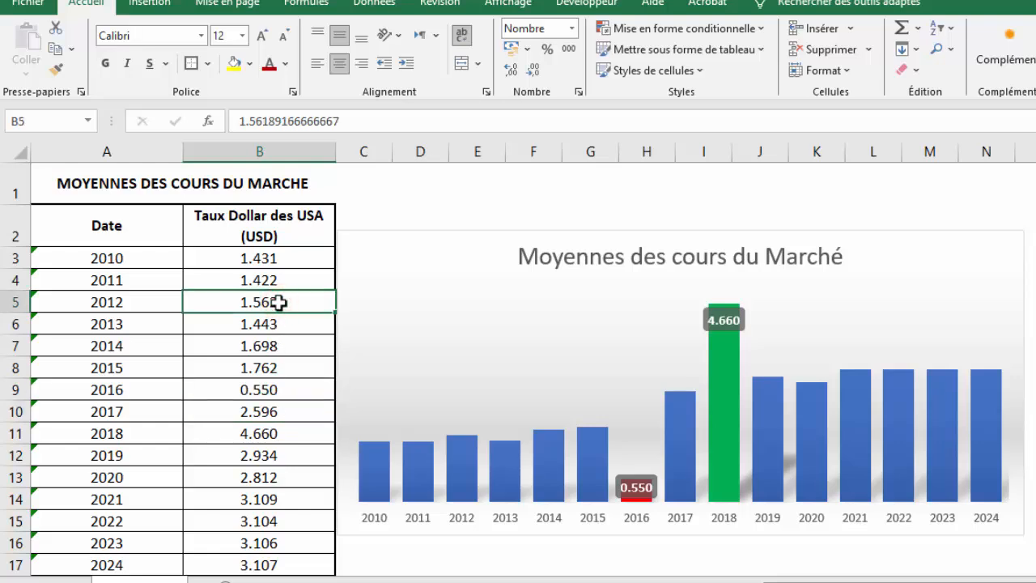
pyautogui.doubleClick(279, 302)
pyautogui.write('4')
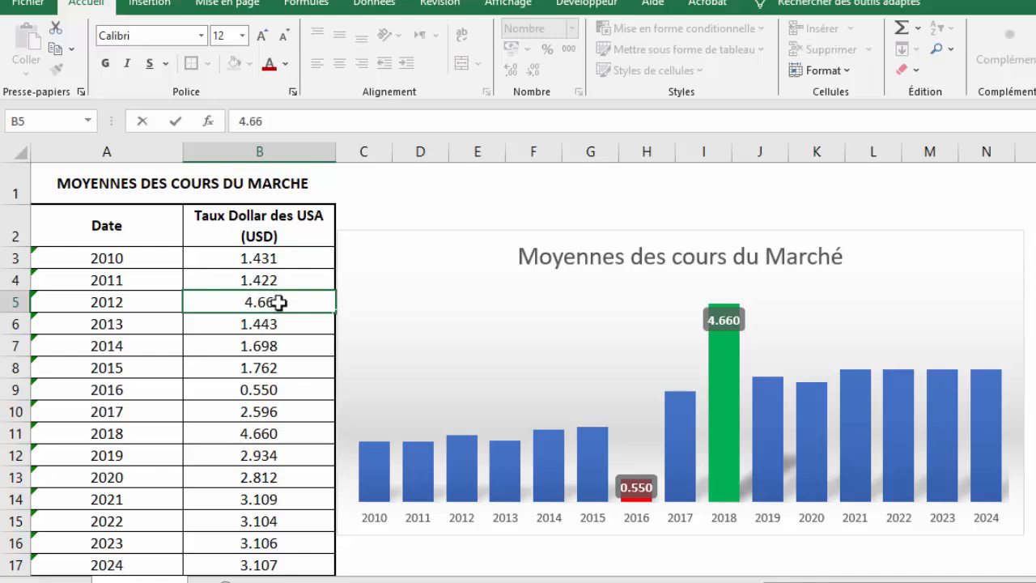
pyautogui.write('.66')
pyautogui.press('Return')
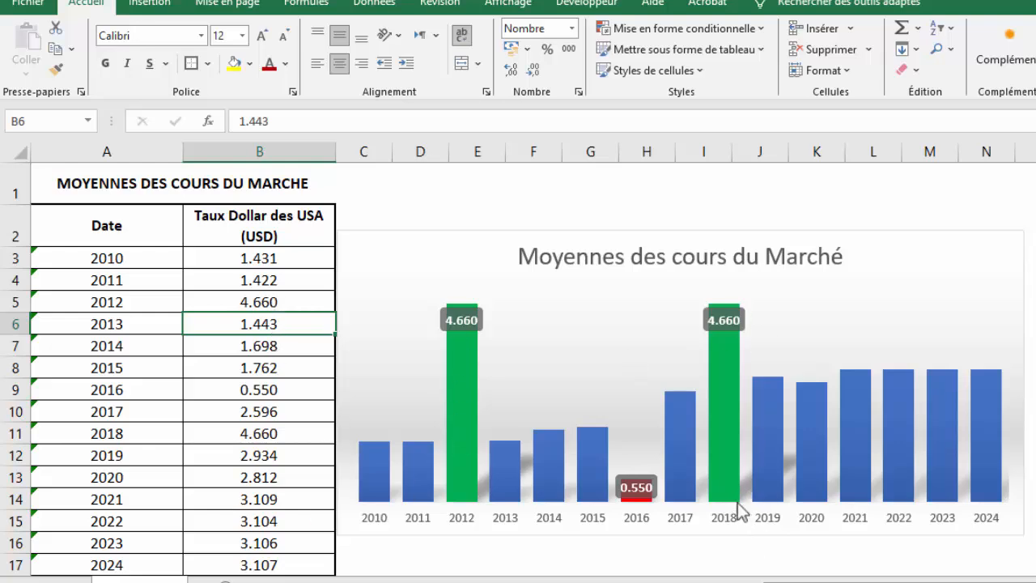
pyautogui.moveTo(452, 489)
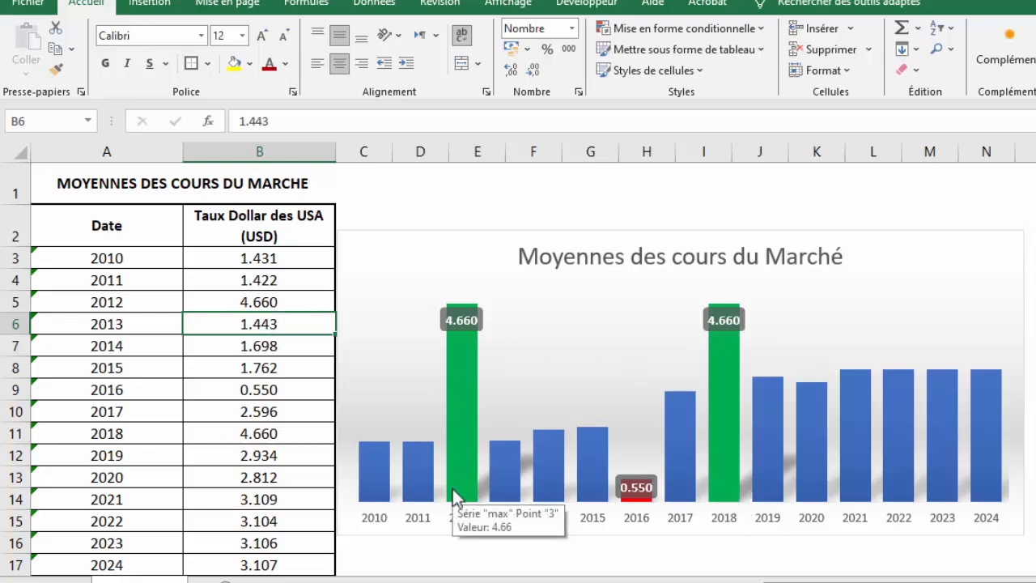